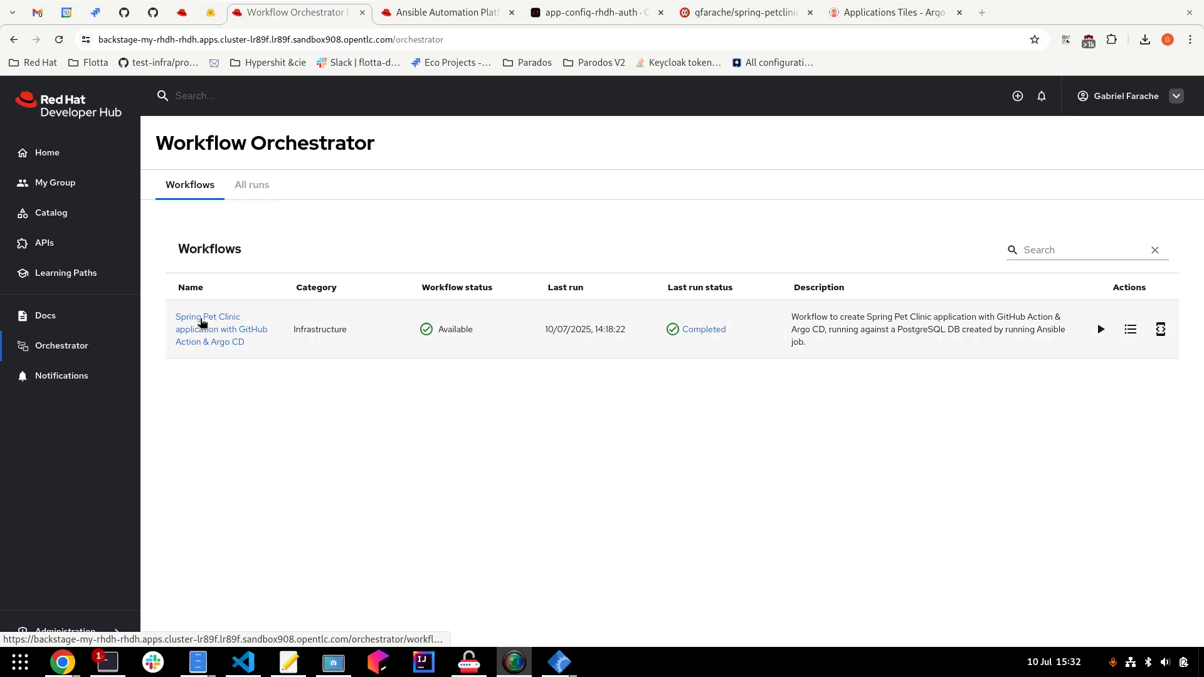
Open the Spring Pet Clinic workflow's details page from the Orchestrator workflow list.
left_click(210, 331)
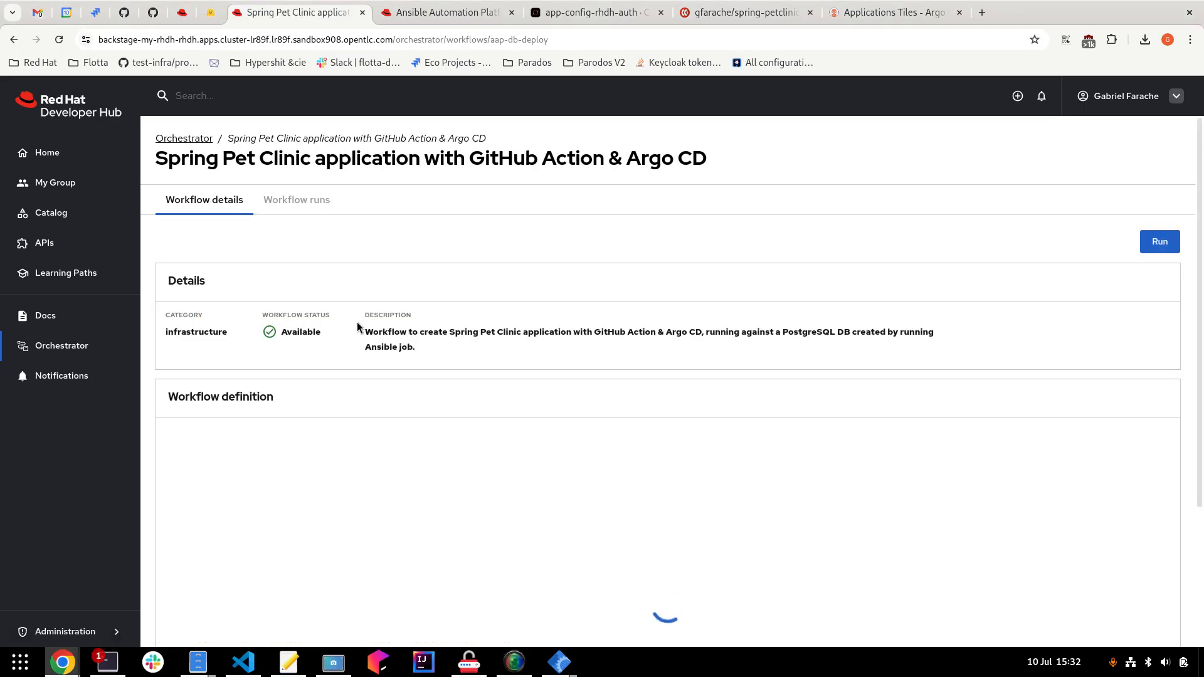
Open the completed 4-minute run from Workflow runs and scroll through its inputs and progress.
left_click(294, 203)
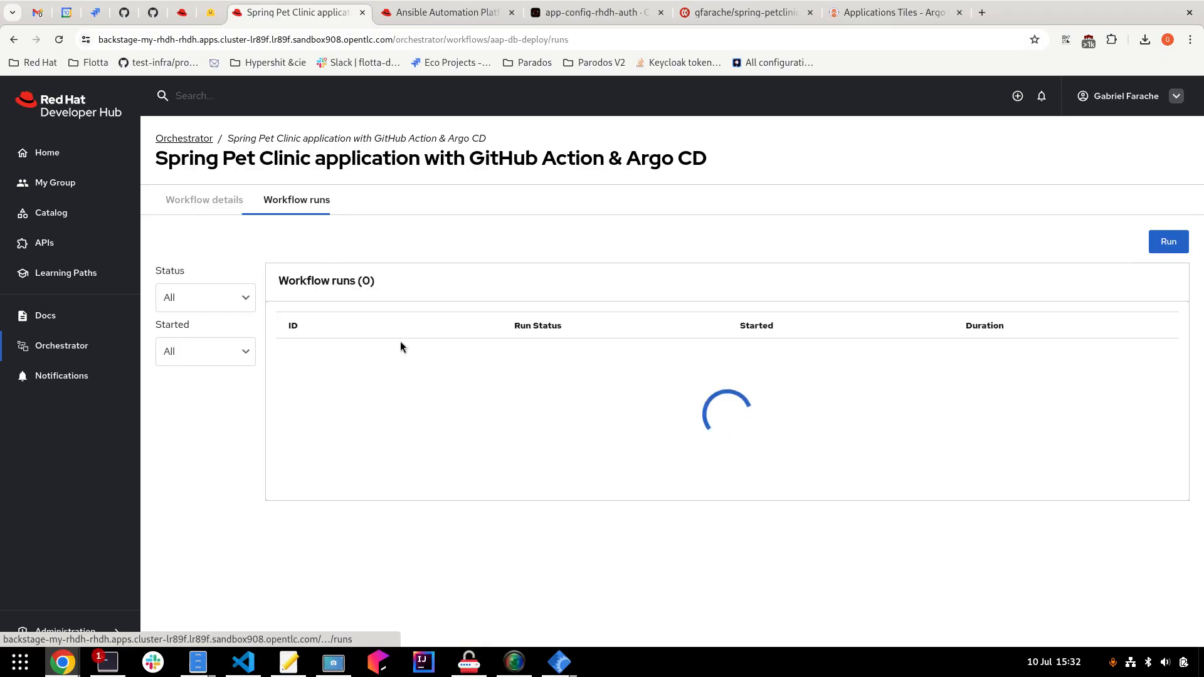
scroll(401, 357, "down", 3)
scroll(411, 405, "up", 3)
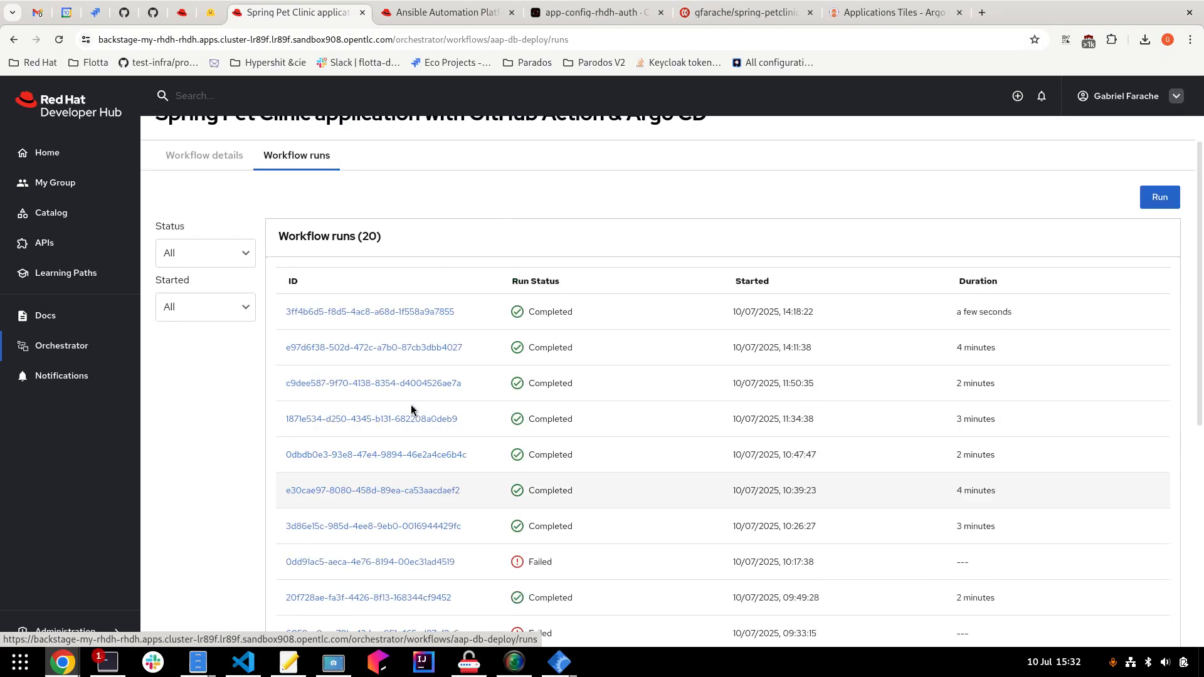
left_click(403, 392)
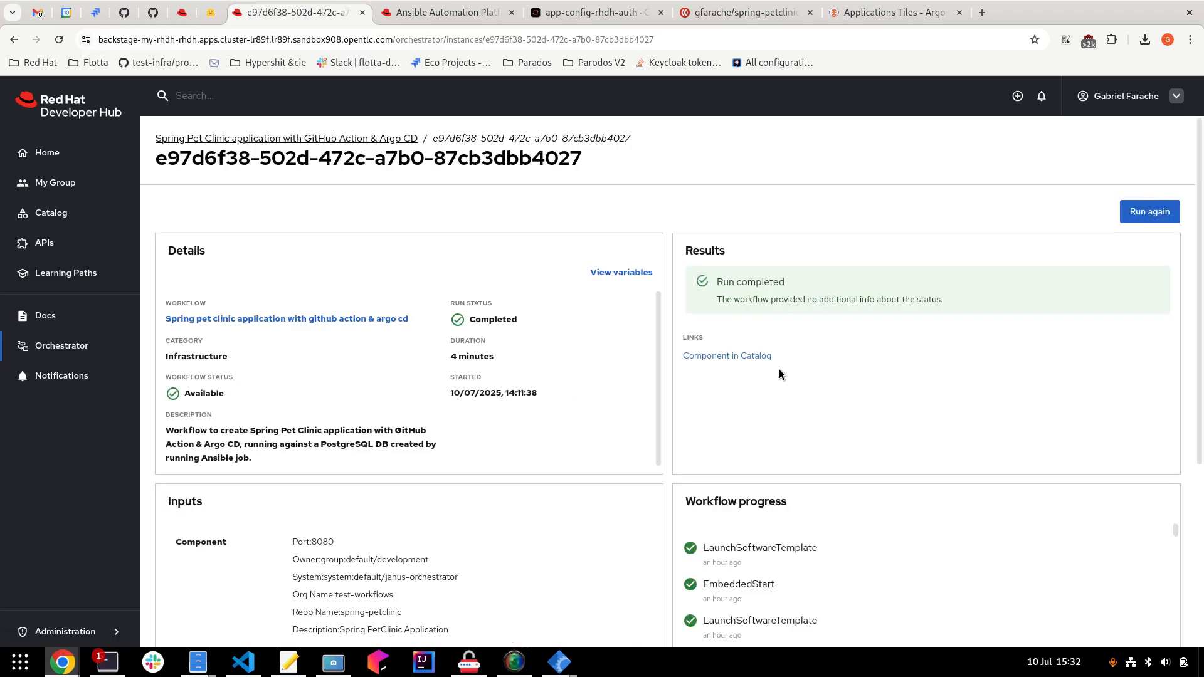
scroll(779, 369, "down", 3)
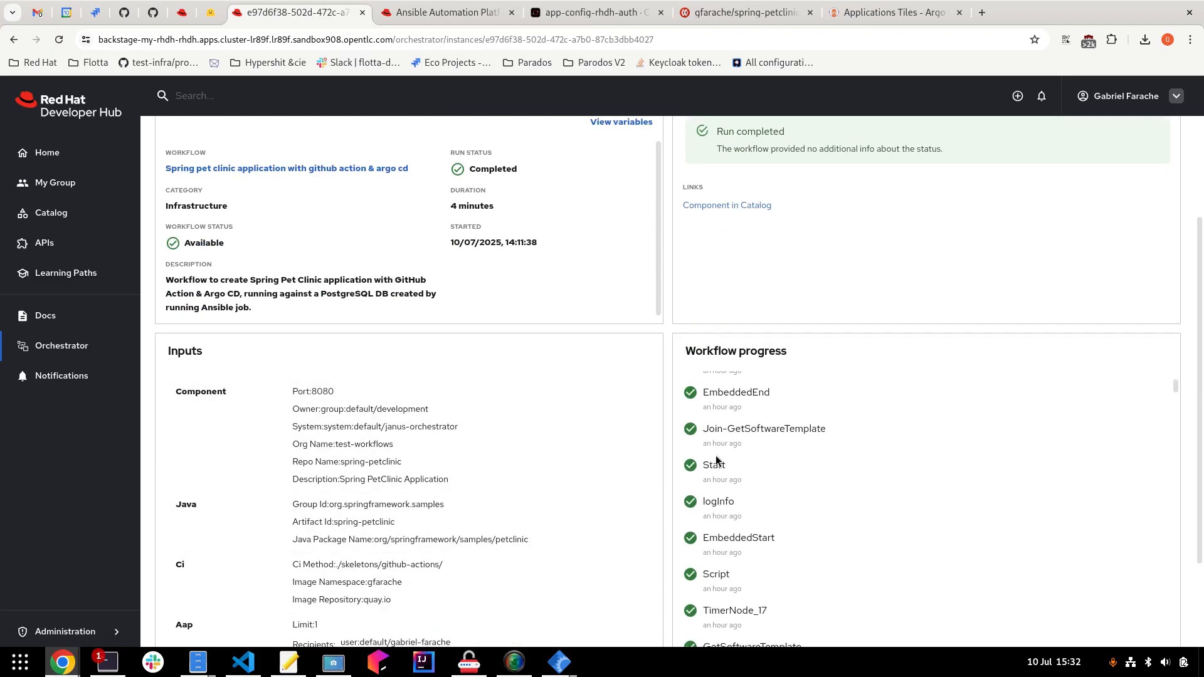
scroll(794, 493, "down", 5)
scroll(840, 508, "down", 8)
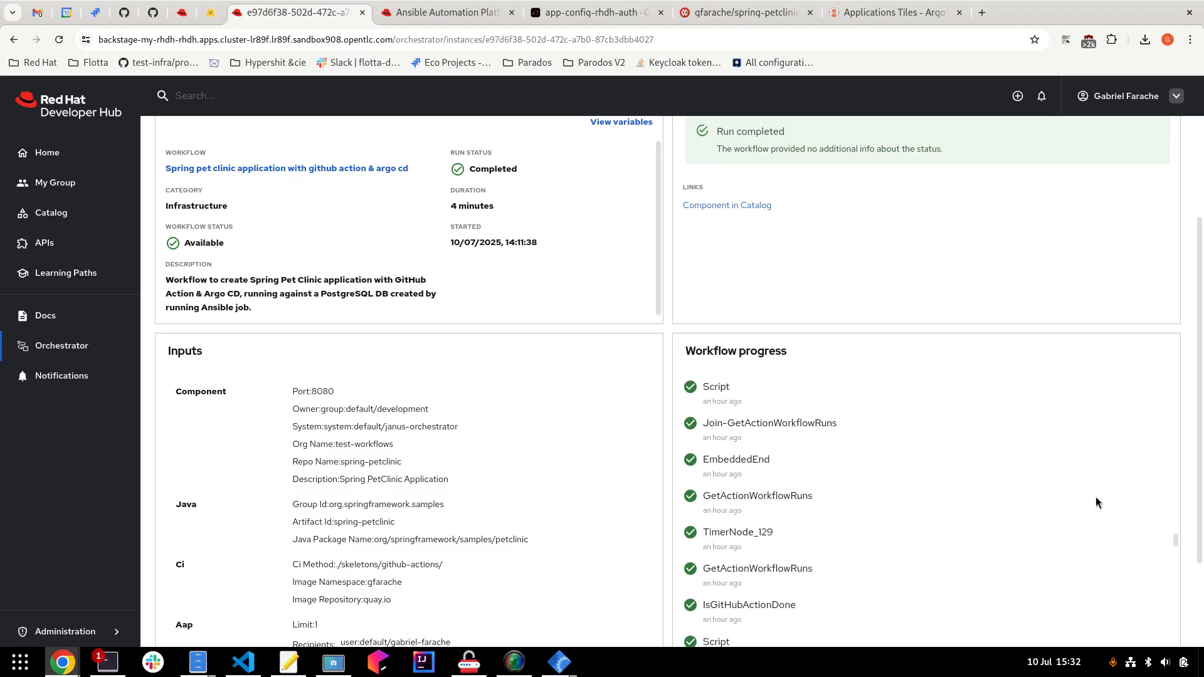
scroll(410, 295, "up", 2)
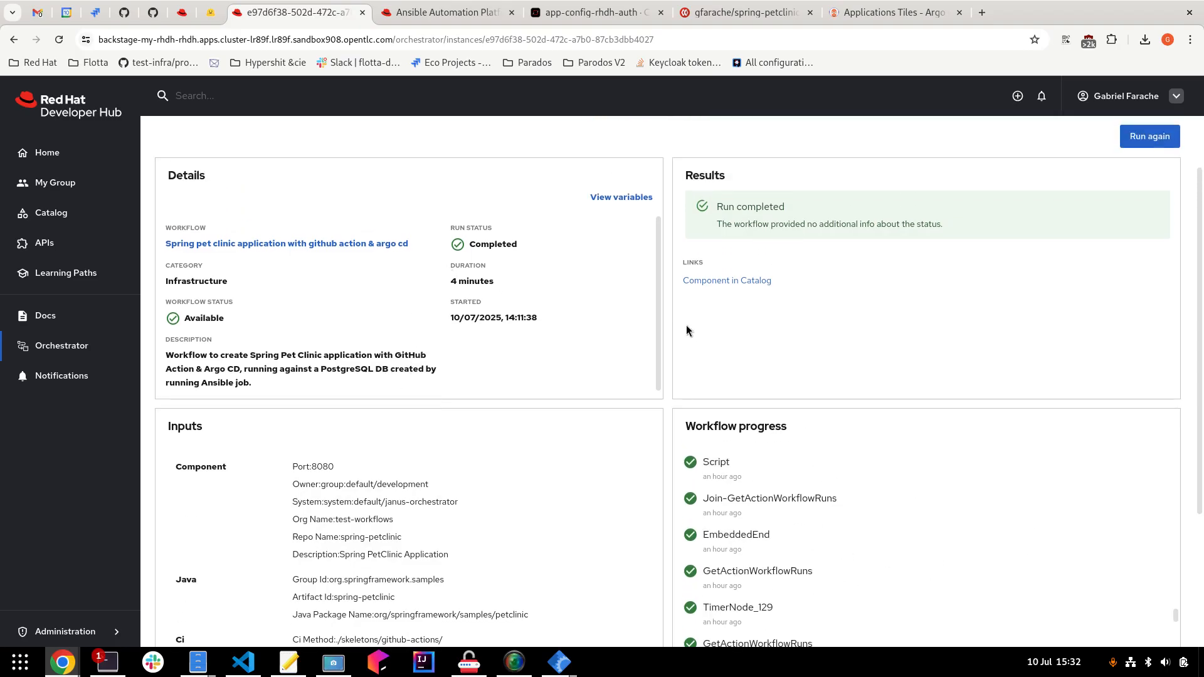
Start a rerun with the same inputs, then return to the Spring Pet Clinic workflow's details.
left_click(1150, 137)
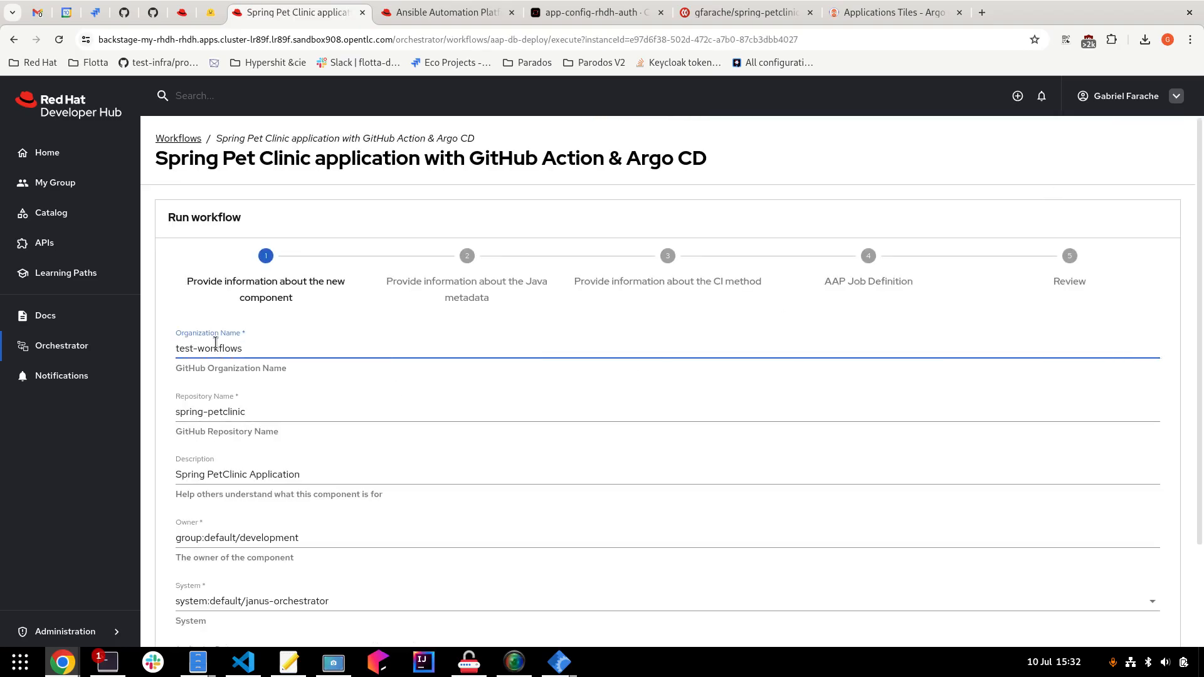
left_click(74, 344)
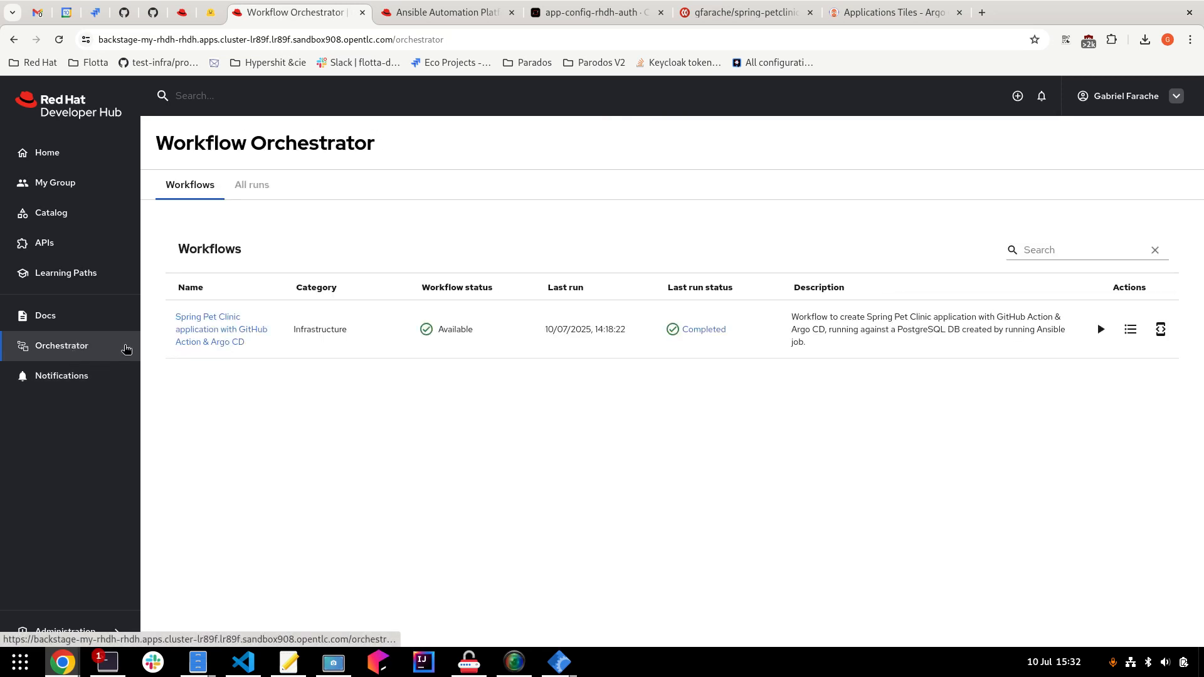
left_click(190, 344)
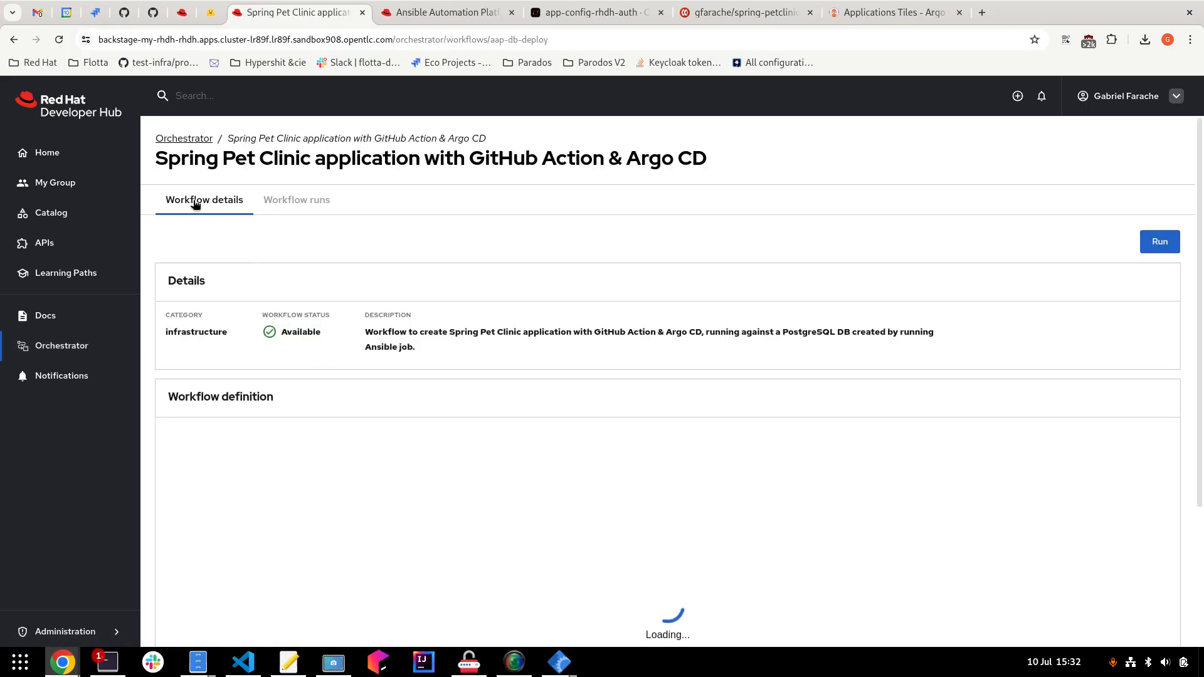
Scroll to the workflow definition and zoom the diagram in three times to read its nodes.
scroll(300, 352, "down", 3)
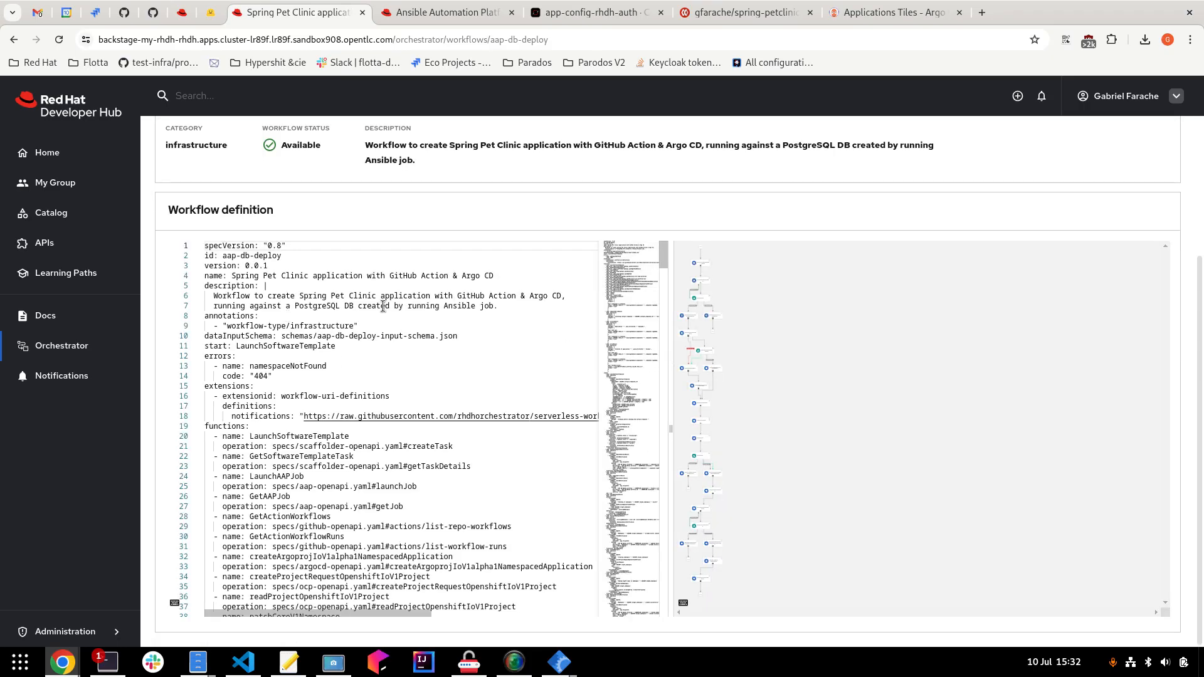
left_click_drag(664, 256, 659, 279)
left_click(1147, 592)
left_click(1147, 593)
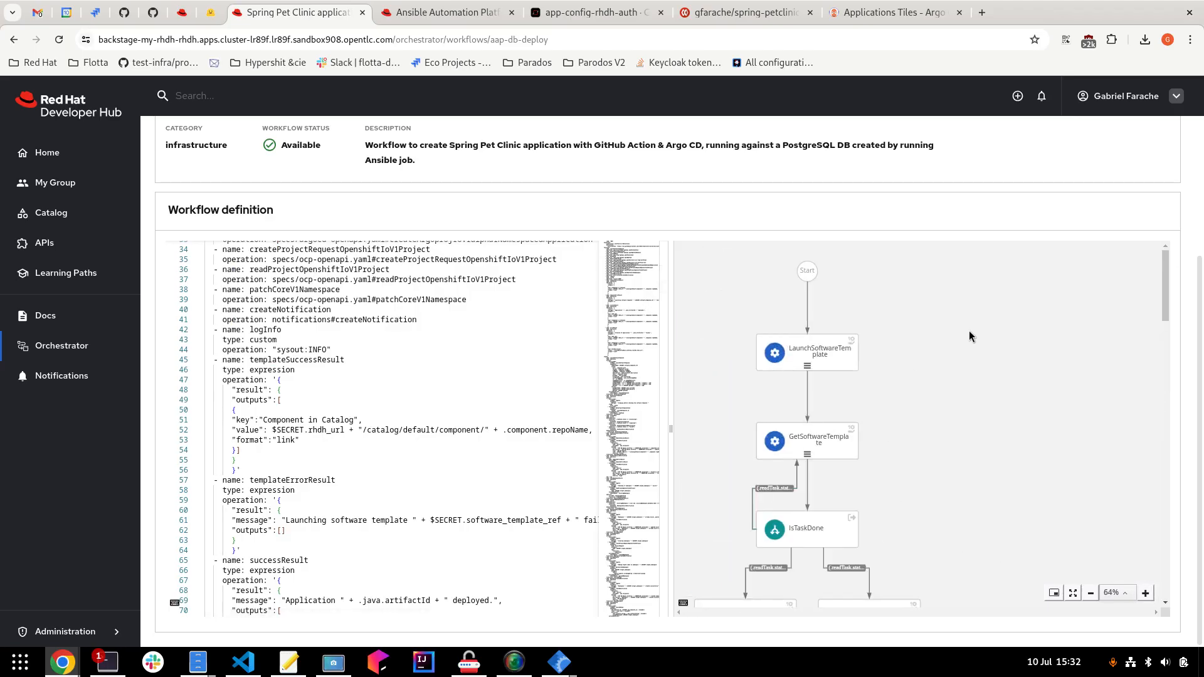
left_click(1146, 593)
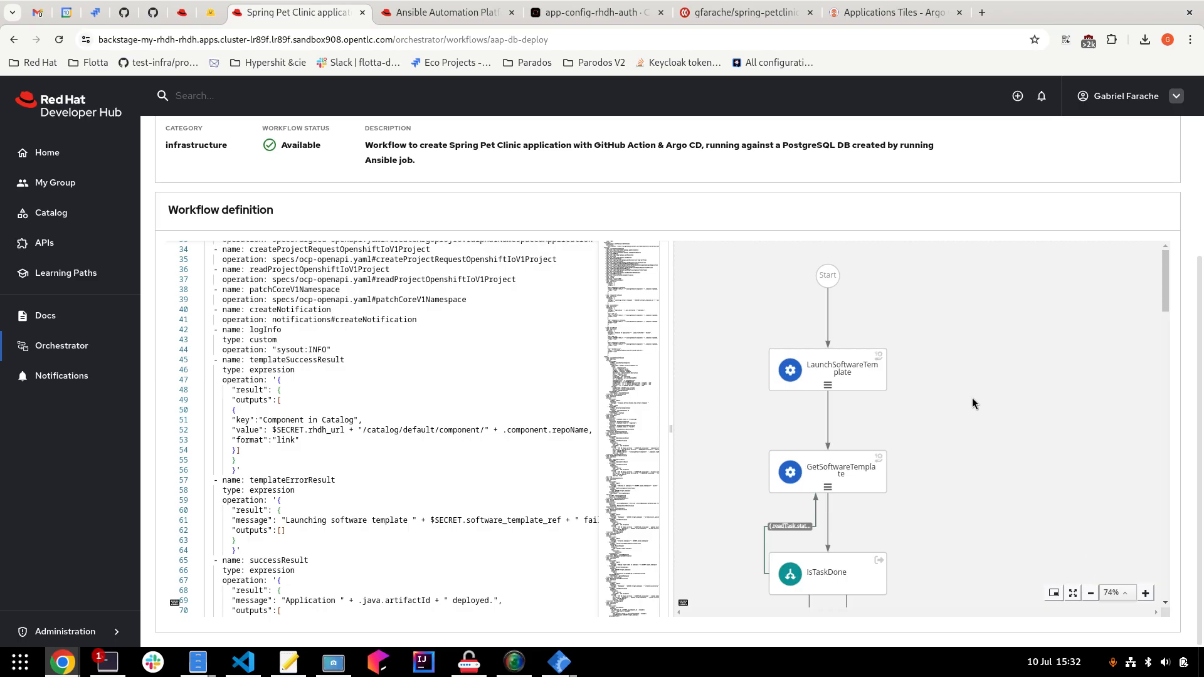
Open the software Catalog in a new browser tab and switch to it.
right_click(65, 224)
left_click(100, 233)
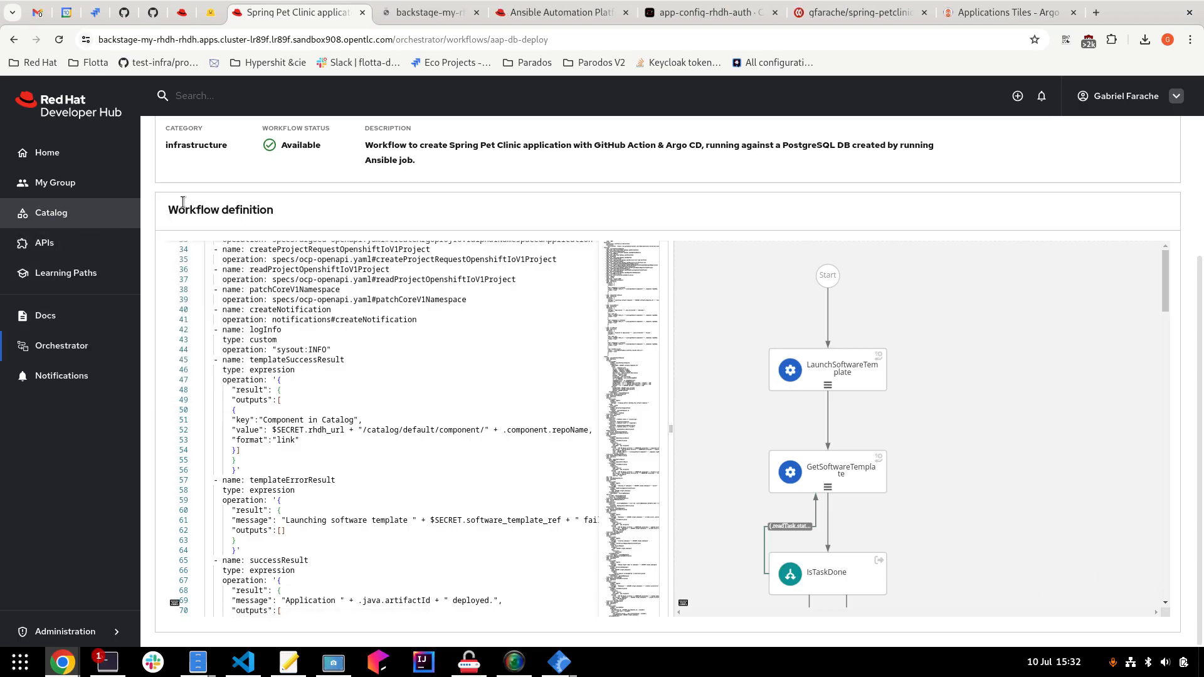
left_click(432, 9)
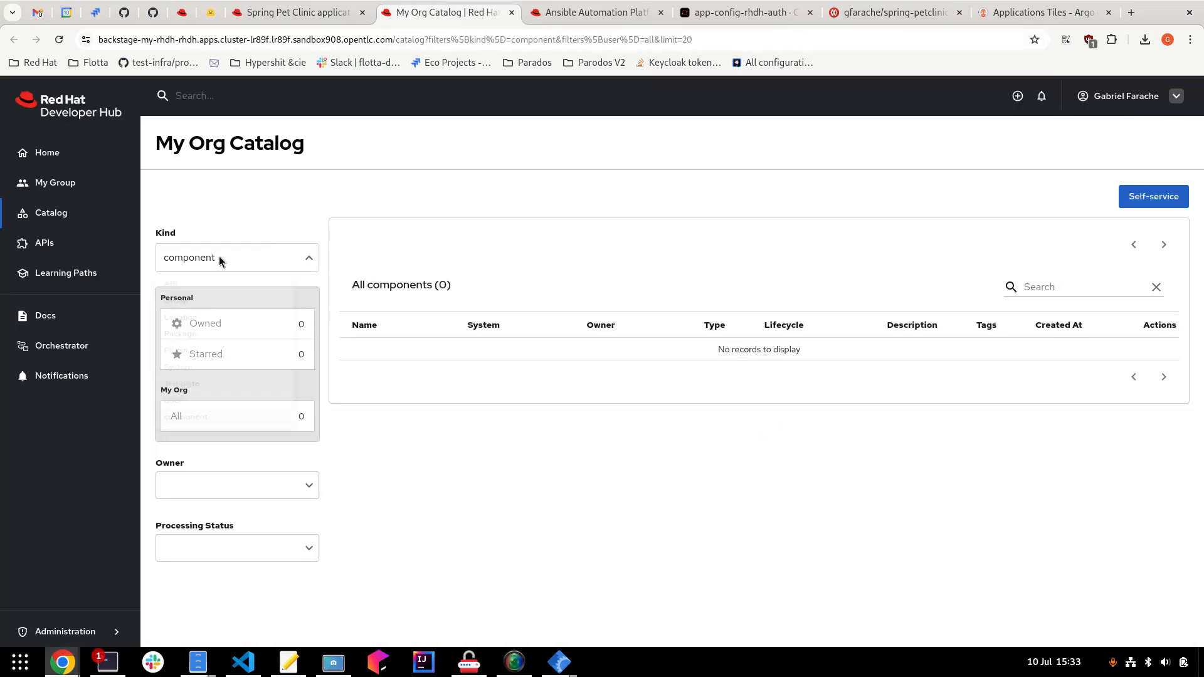
Filter the catalog to Templates, open the Spring Pet Clinic template, and view its GitHub source briefly.
left_click(220, 257)
left_click(208, 425)
scroll(458, 439, "down", 2)
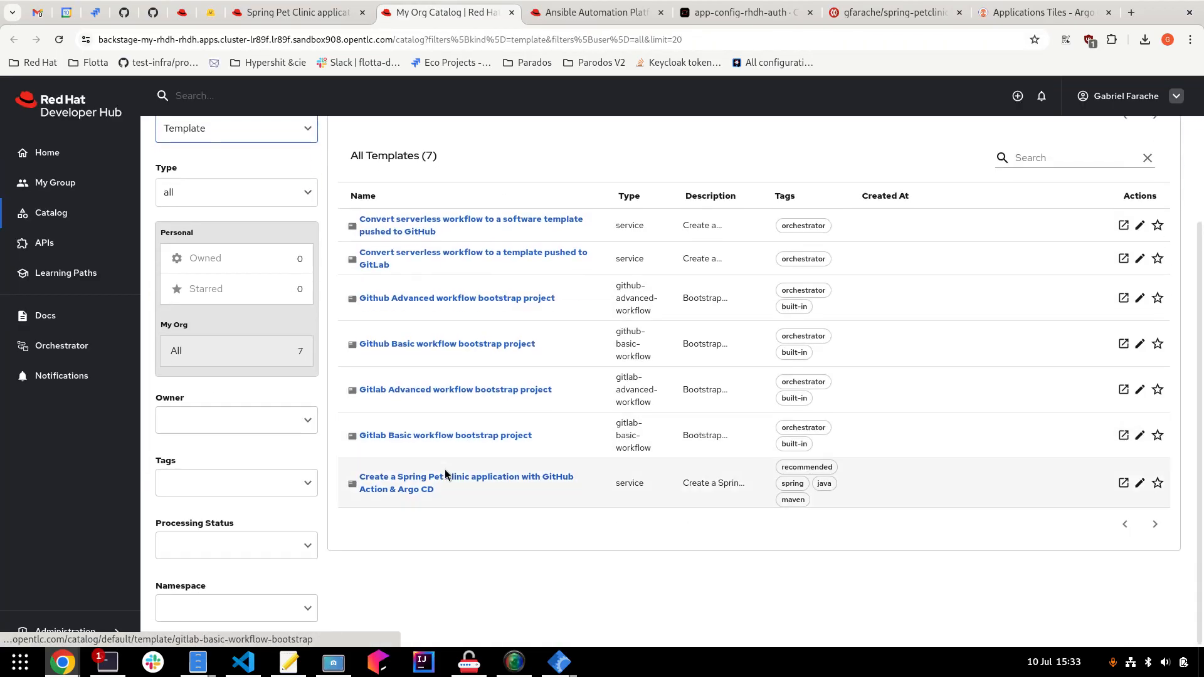
left_click(406, 481)
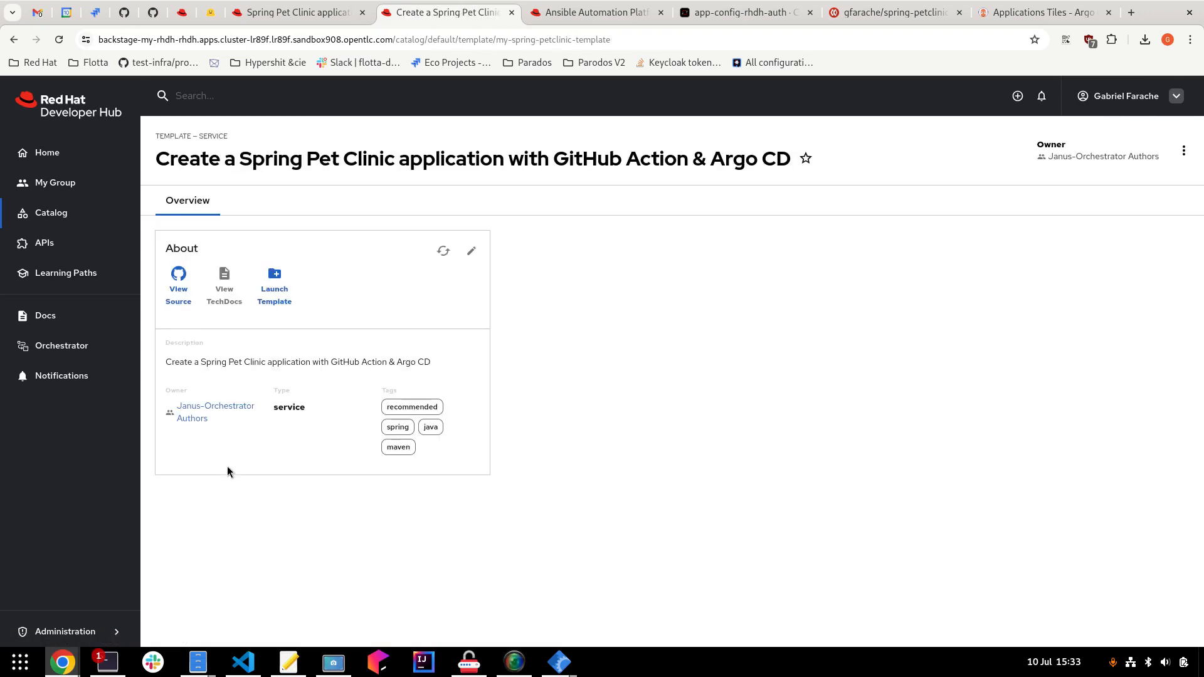
left_click(177, 300)
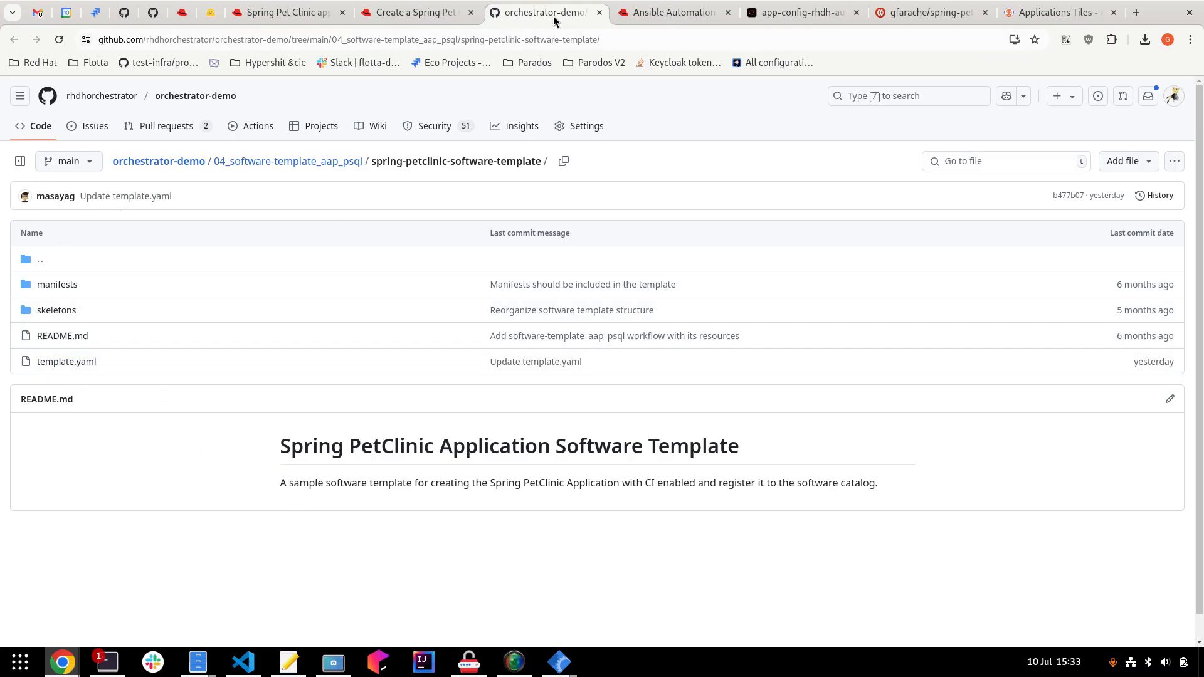
left_click(600, 12)
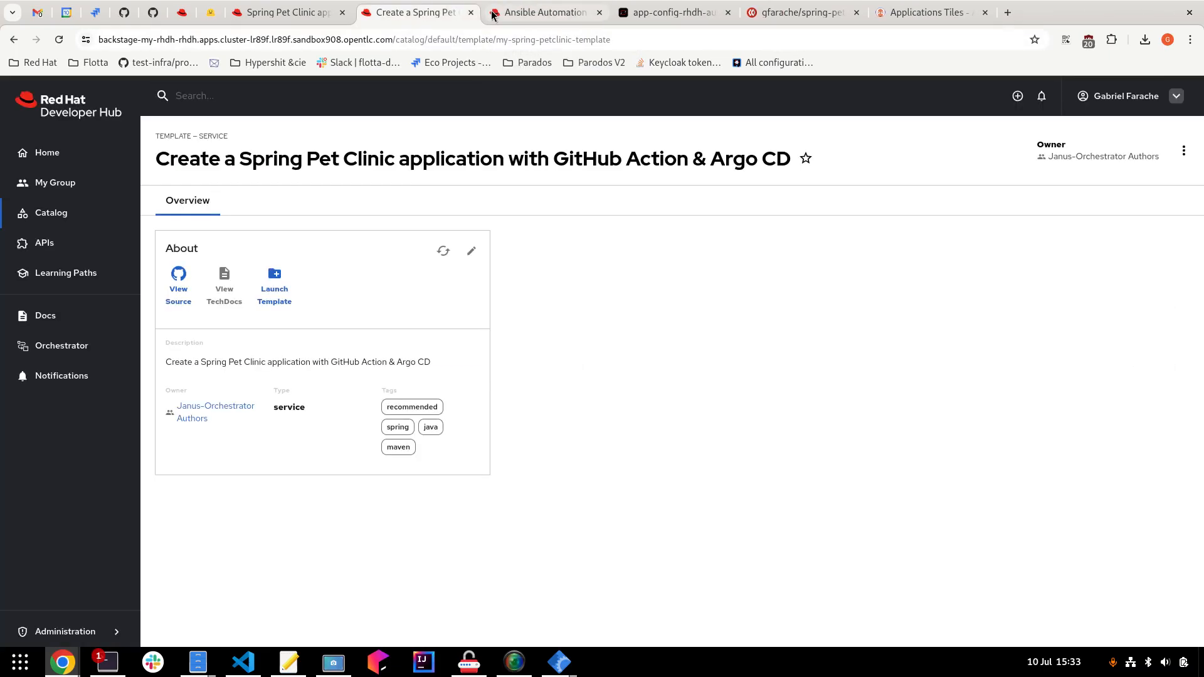
Close the template tab, review the PSQL job template's psql.yaml playbook path, then return to Developer Hub.
left_click(472, 13)
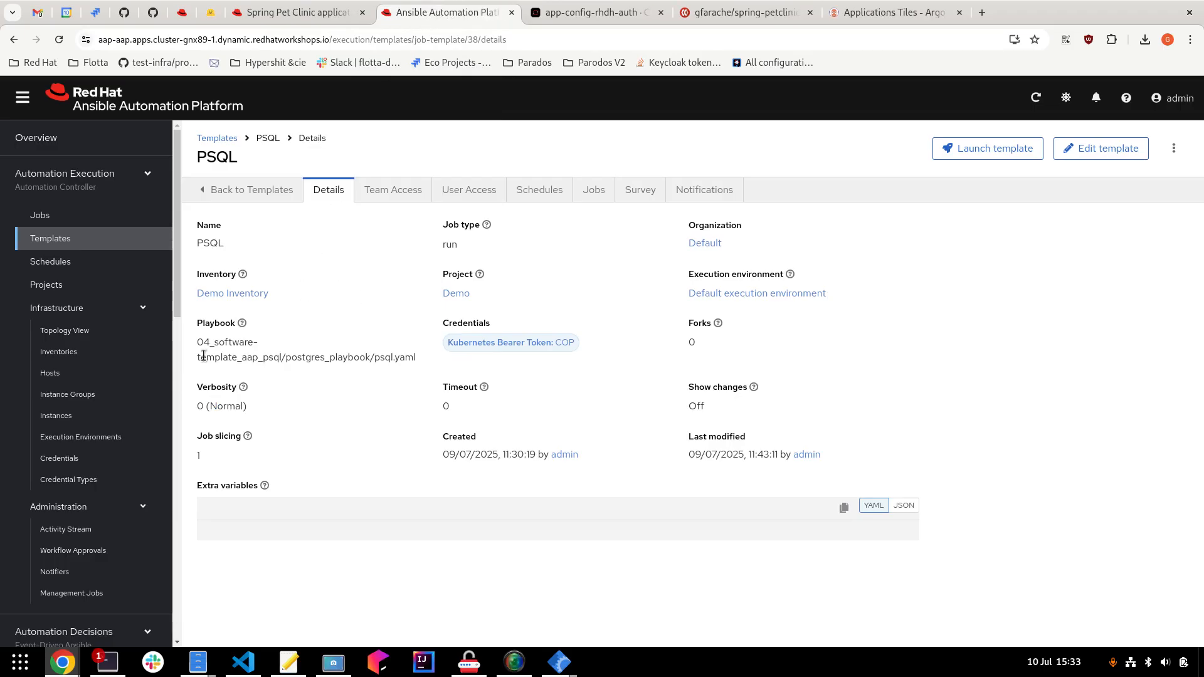
left_click_drag(197, 342, 409, 360)
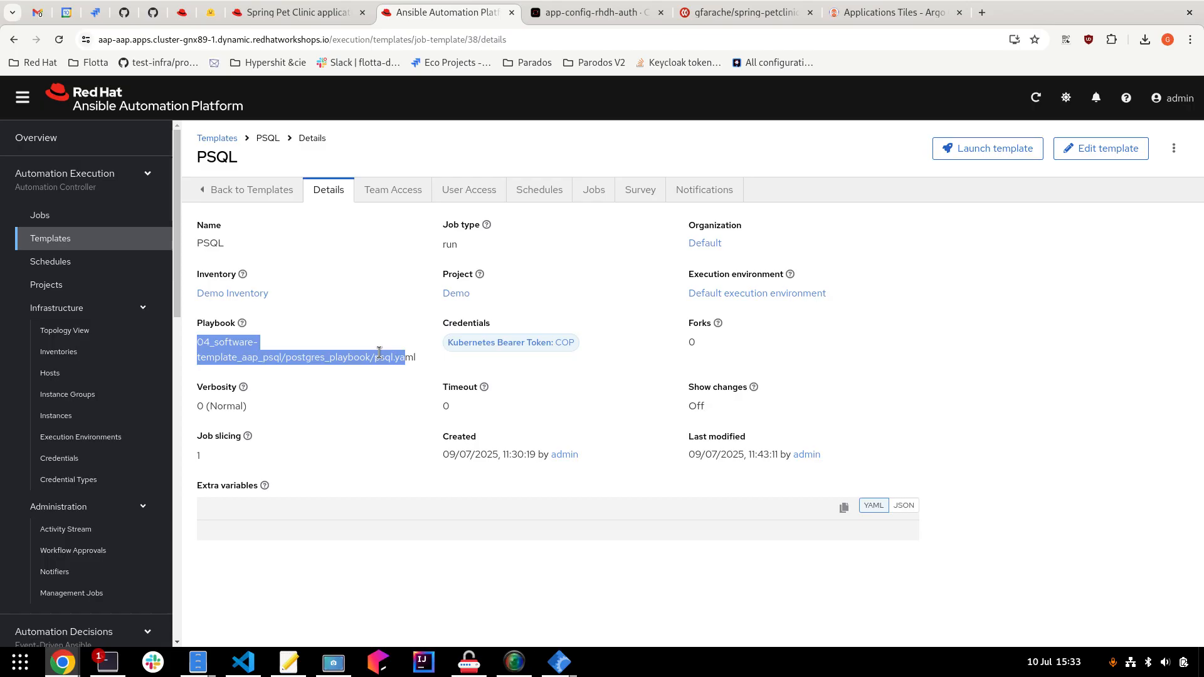
left_click(392, 363)
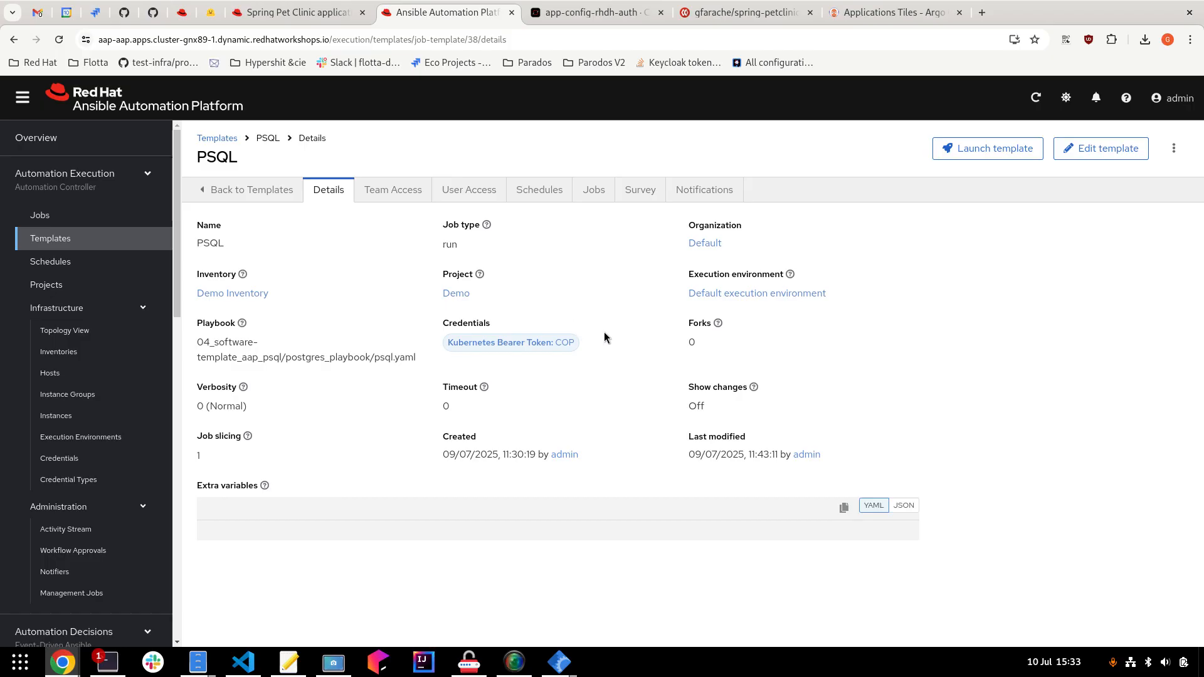
left_click(300, 8)
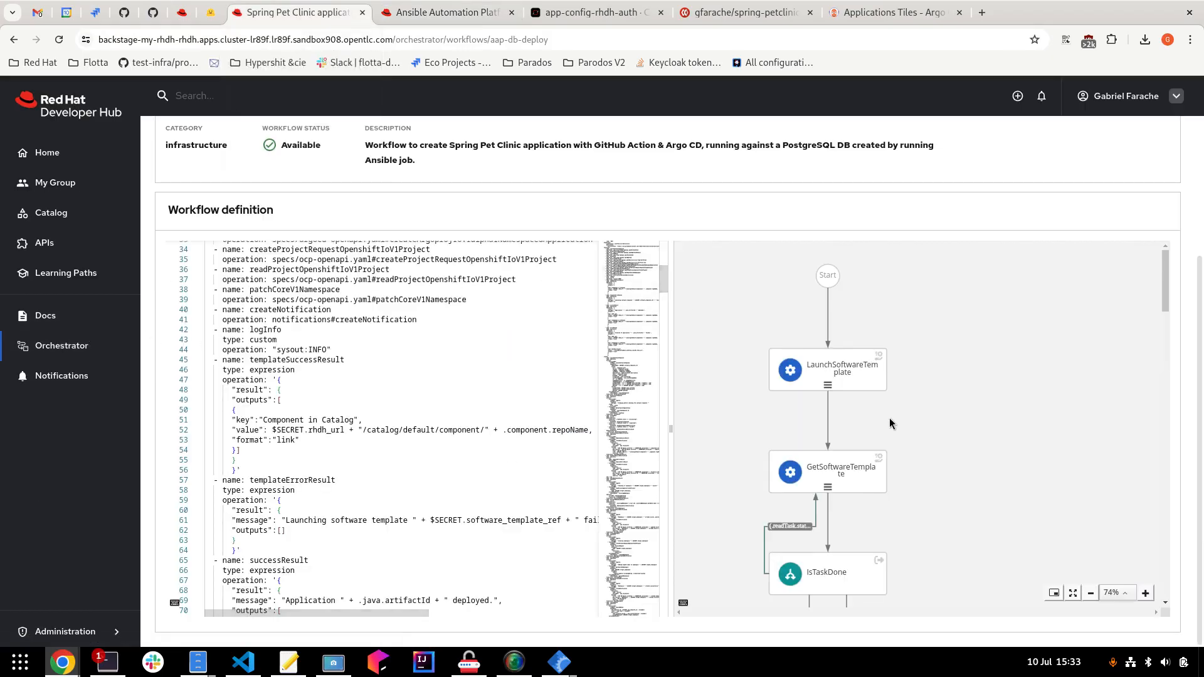
Scroll the definition diagram past namespace creation and patching to LaunchAAPJob, GetAAPJob and IsJobDone.
scroll(880, 455, "down", 5)
scroll(866, 488, "up", 3)
scroll(902, 395, "up", 2)
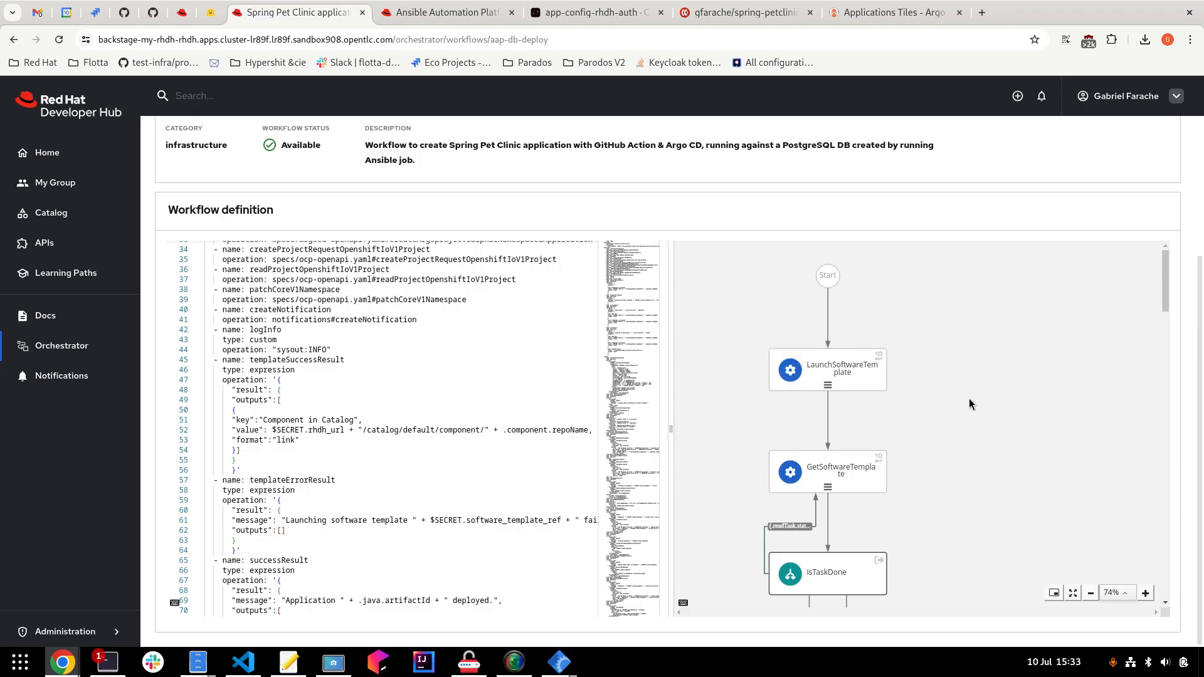
scroll(965, 401, "down", 2)
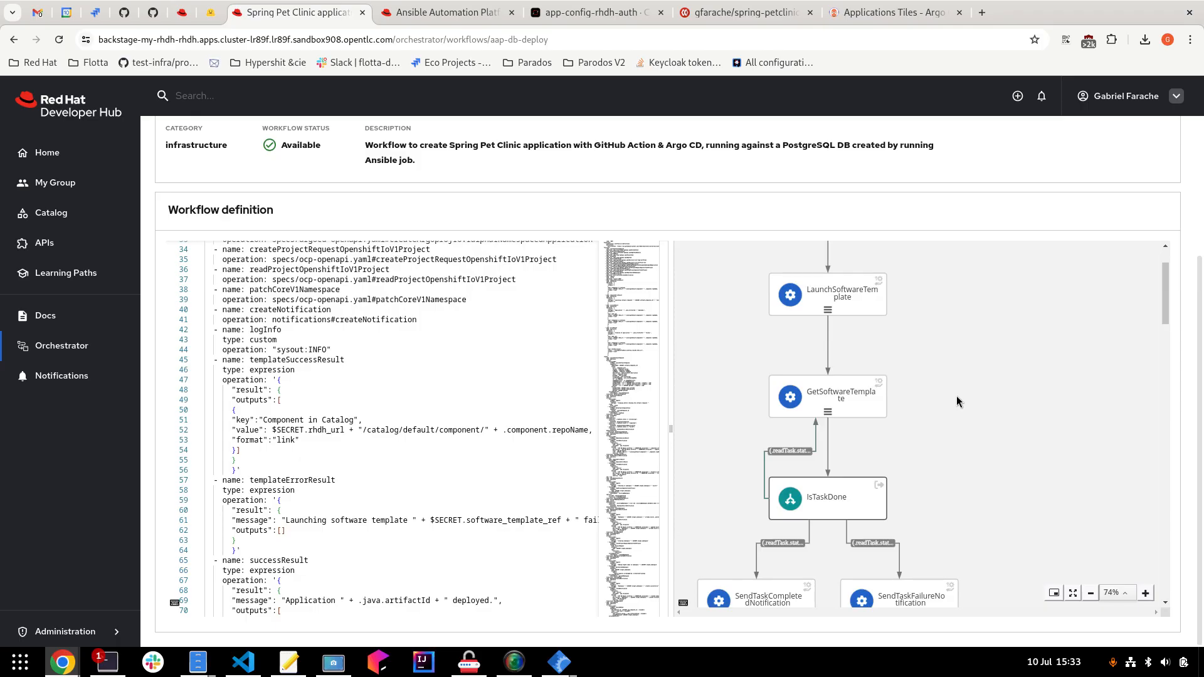
scroll(934, 414, "down", 2)
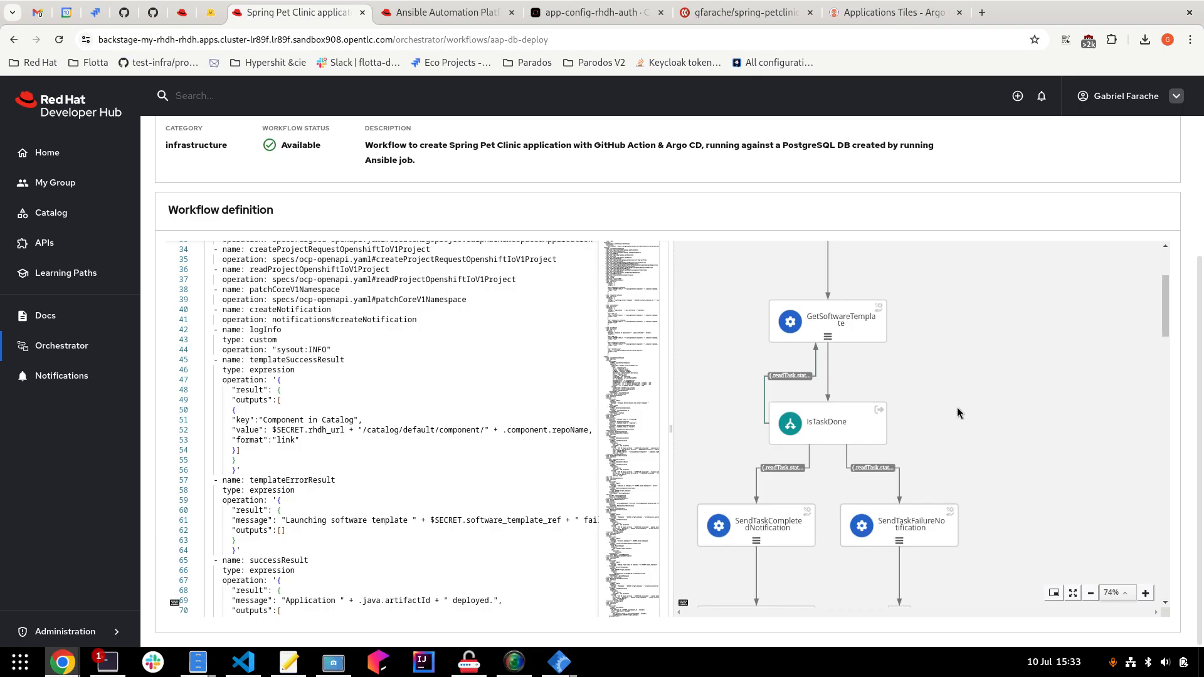
scroll(958, 413, "down", 3)
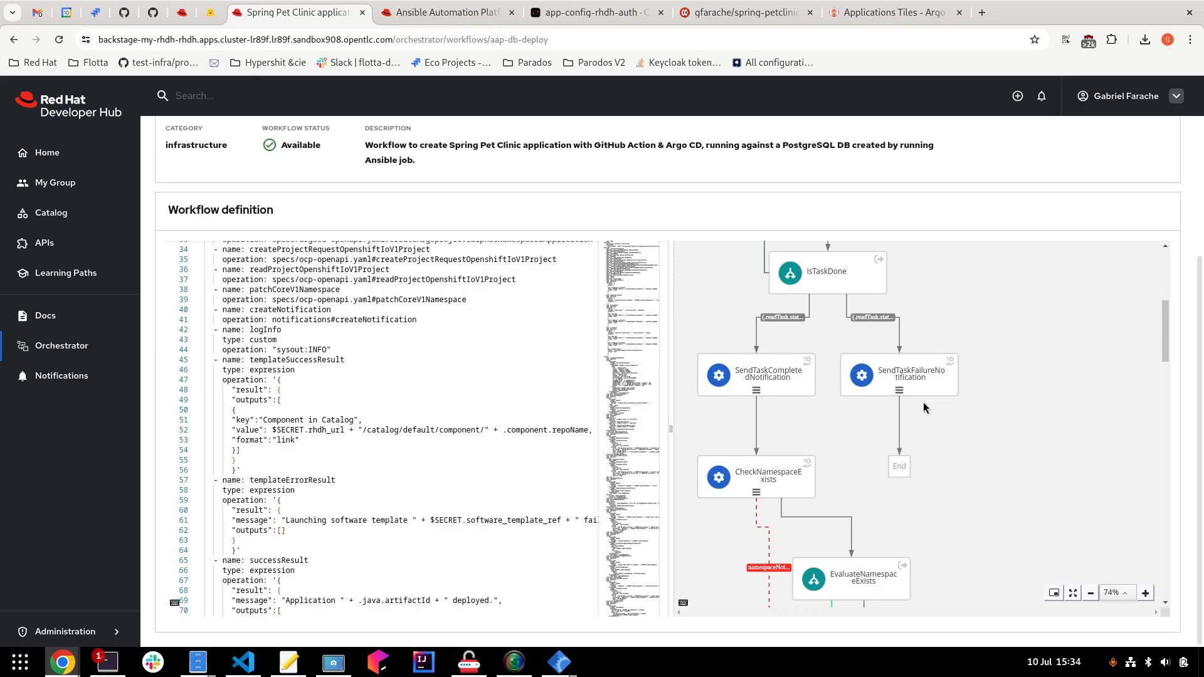
scroll(821, 420, "down", 3)
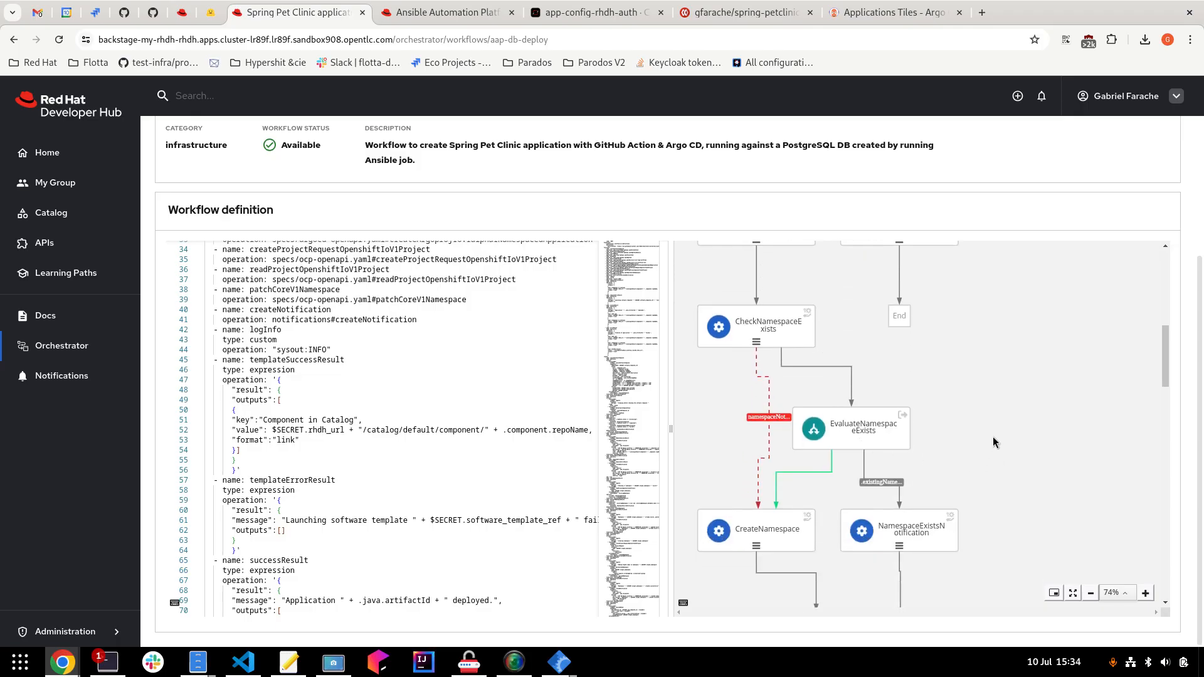
scroll(992, 433, "down", 2)
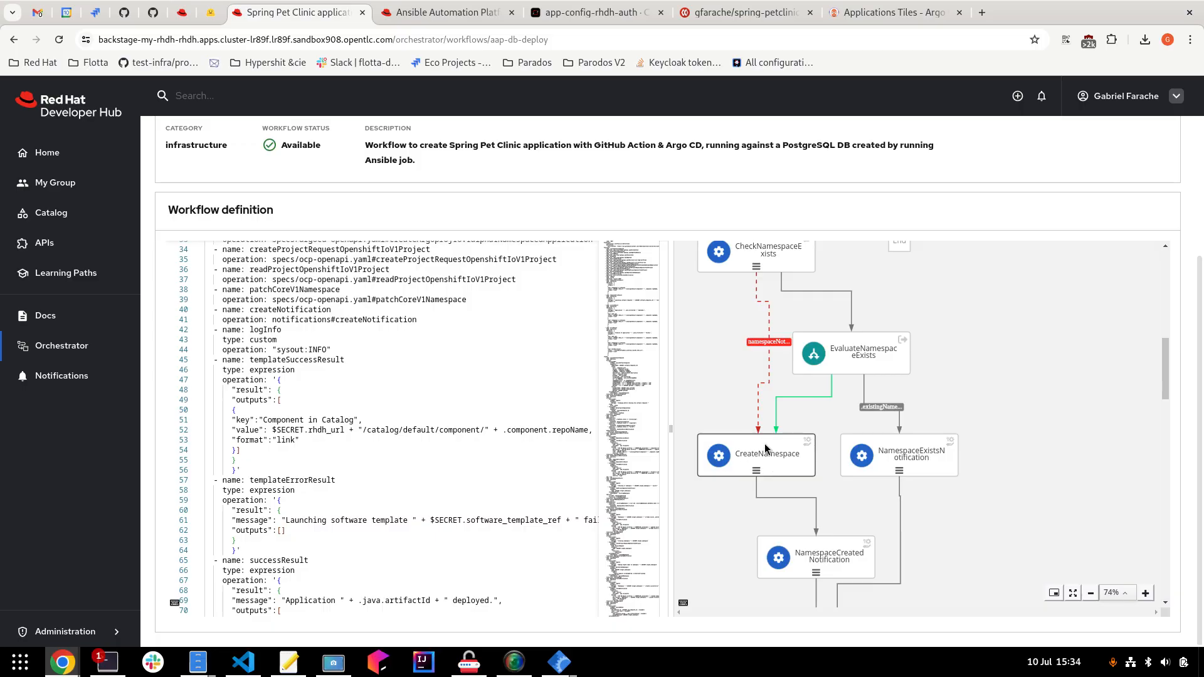
scroll(765, 447, "down", 1)
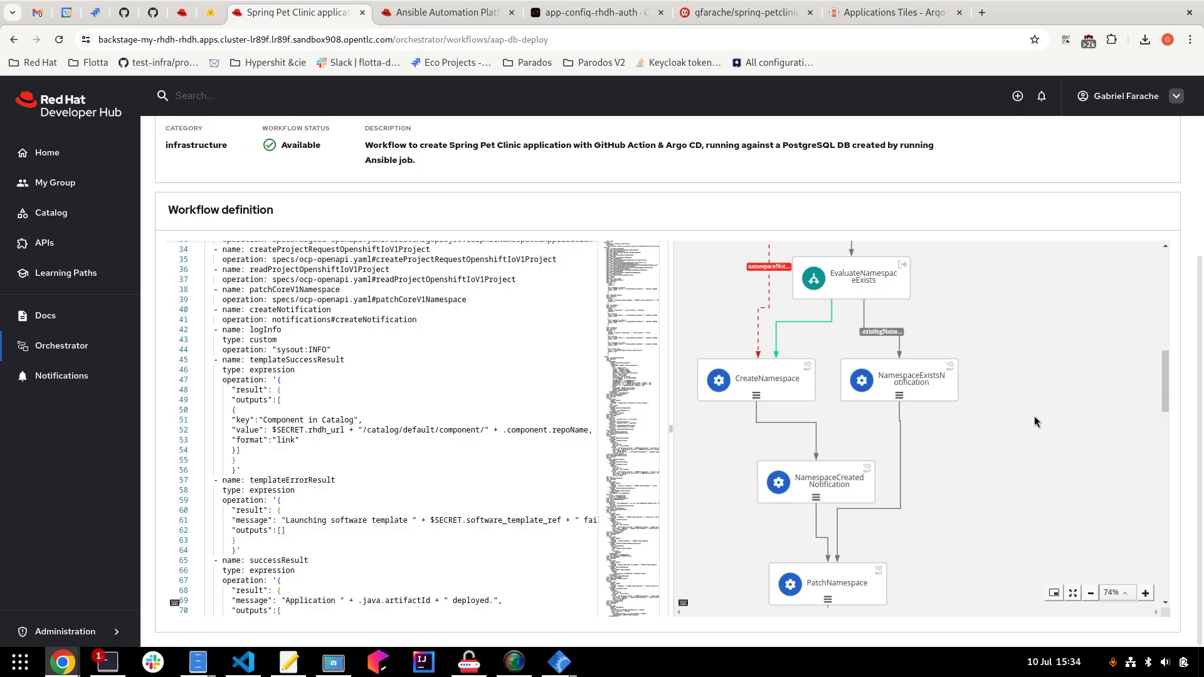
scroll(1025, 411, "down", 1)
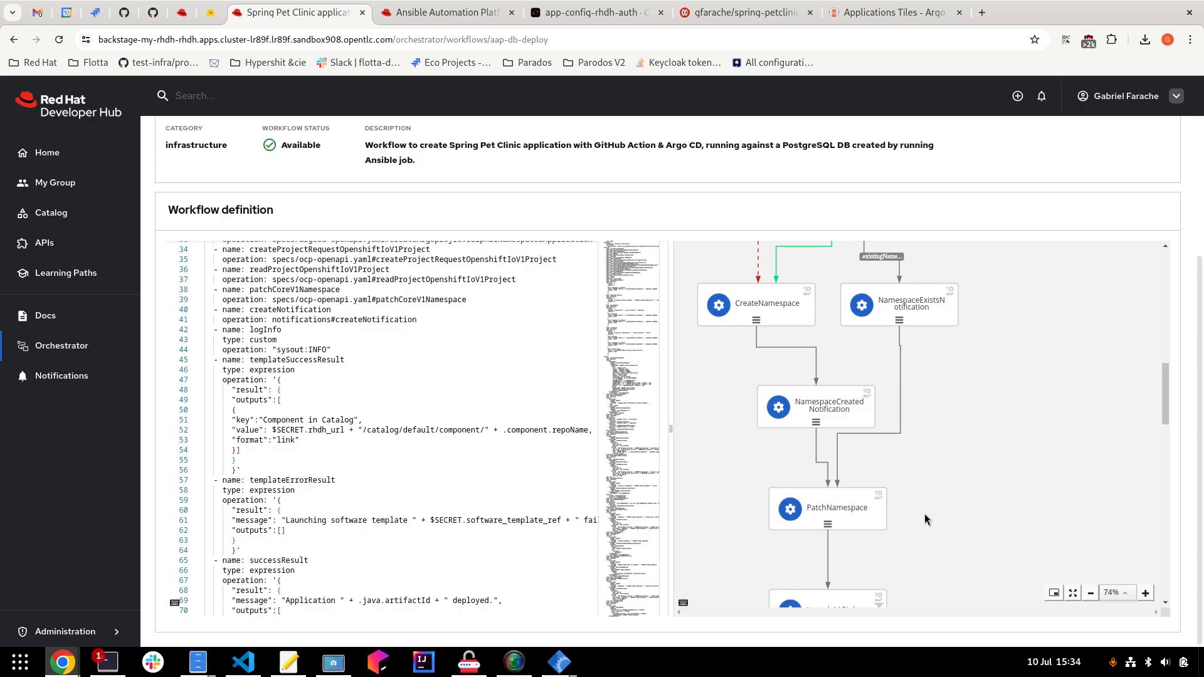
scroll(954, 506, "down", 3)
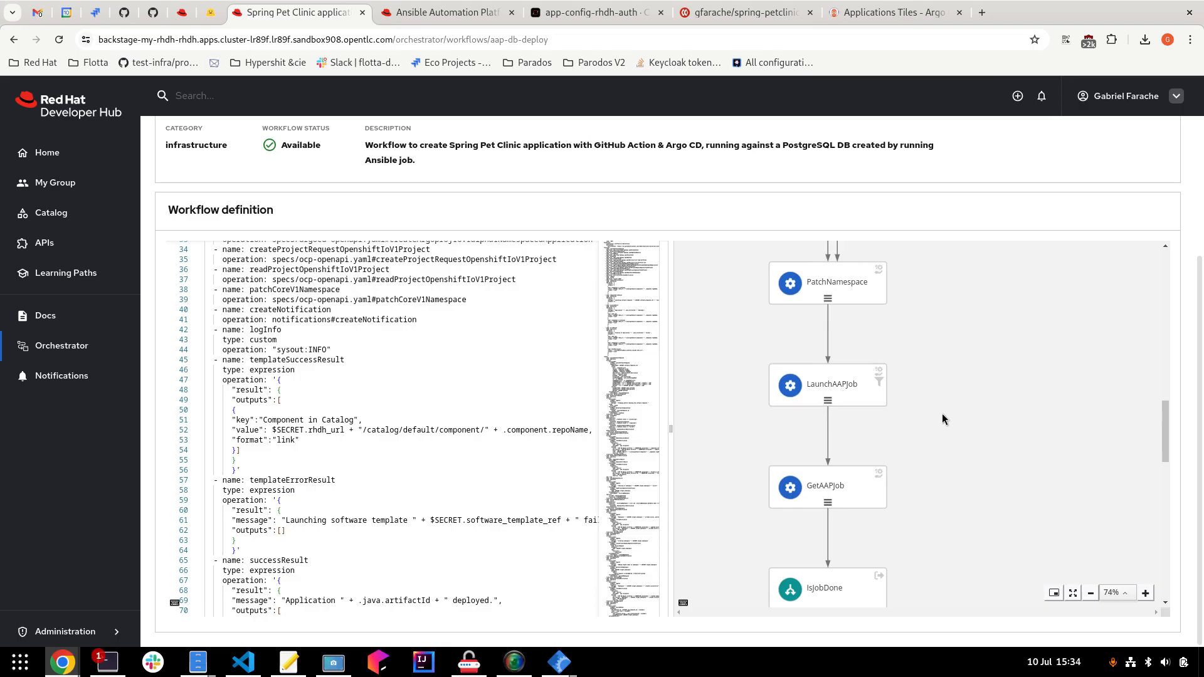
Scroll the diagram past IsGitHubActionDone to Create ArgoCD Application, SendSuccessNotification and End.
scroll(940, 389, "down", 2)
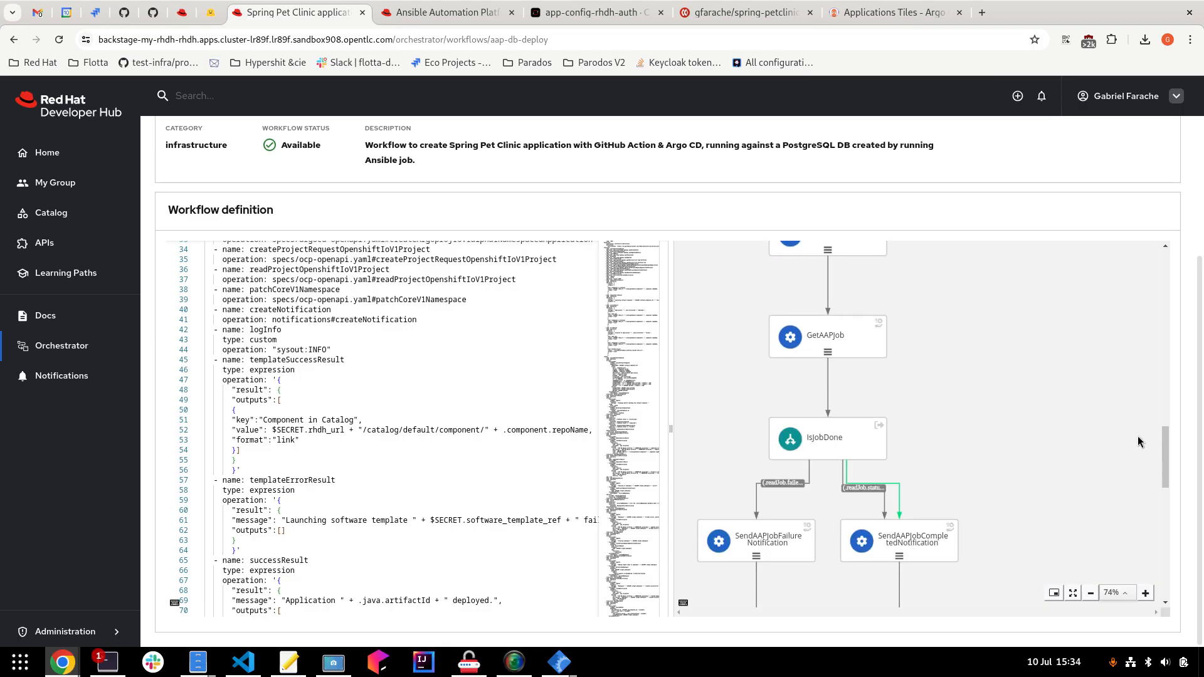
scroll(1024, 496, "down", 1)
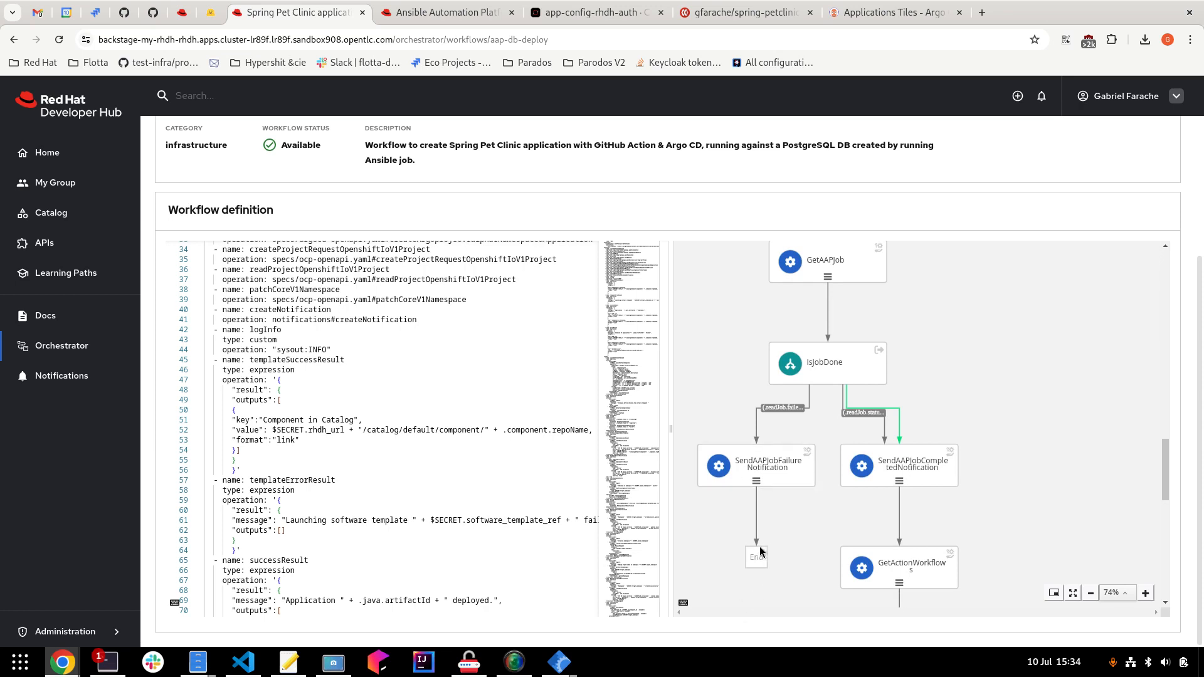
scroll(938, 495, "down", 1)
scroll(937, 493, "down", 1)
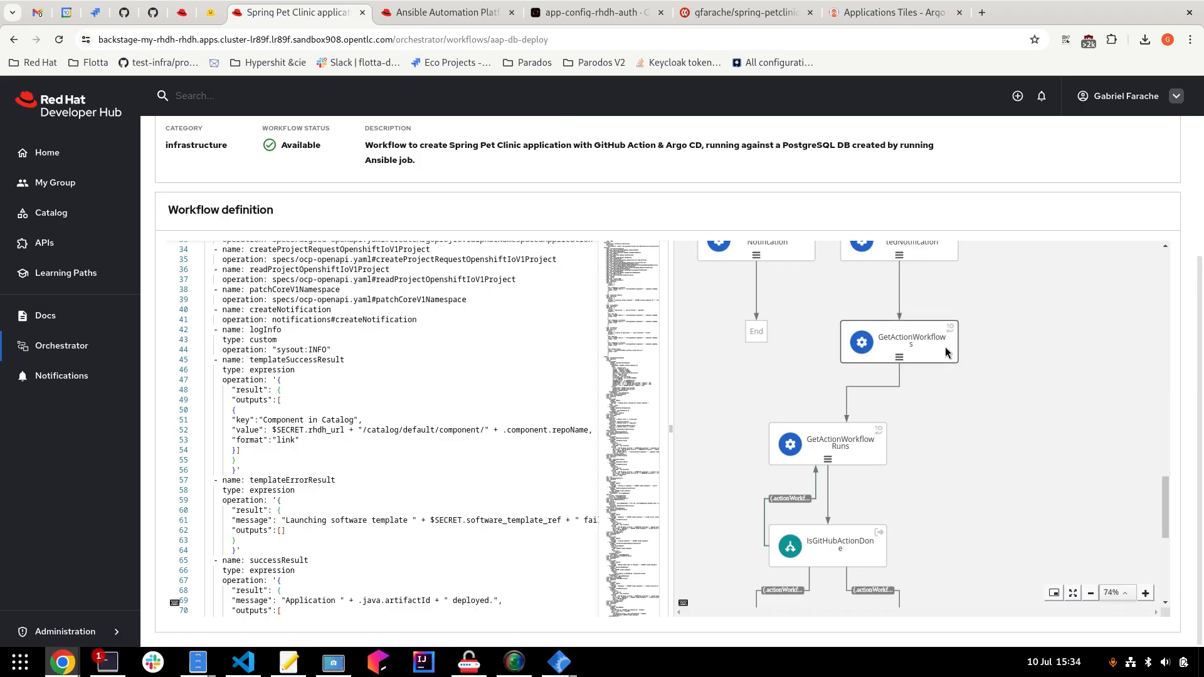
scroll(827, 460, "down", 1)
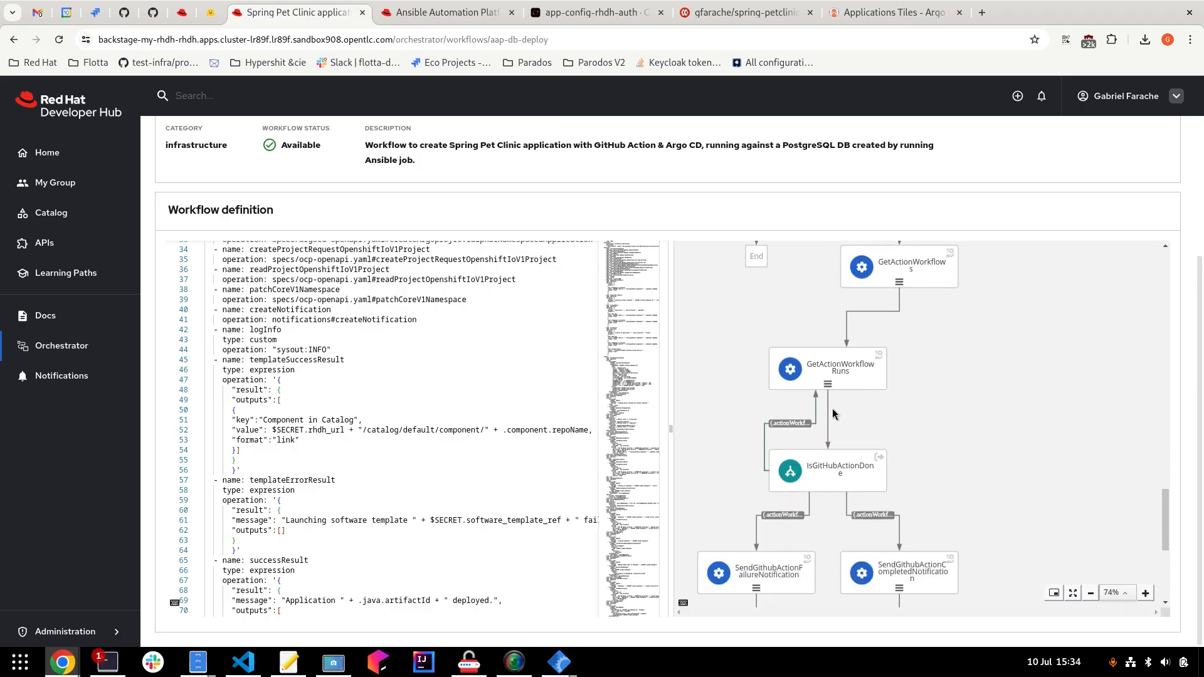
scroll(852, 414, "down", 6)
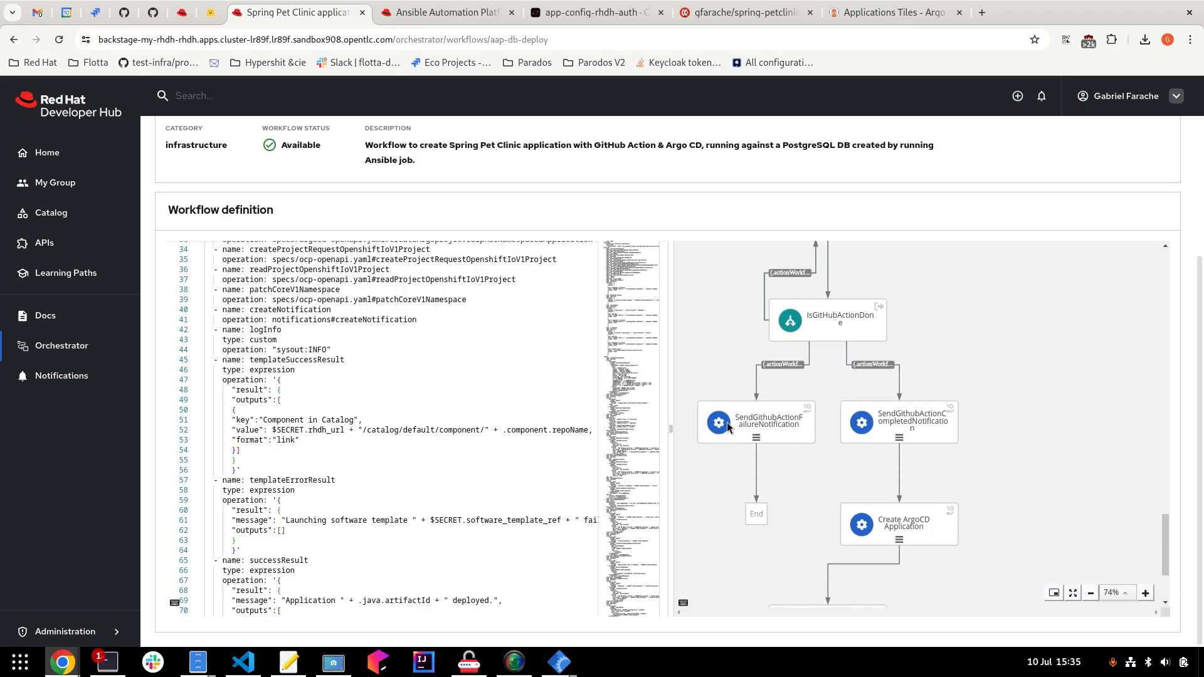
scroll(902, 415, "down", 5)
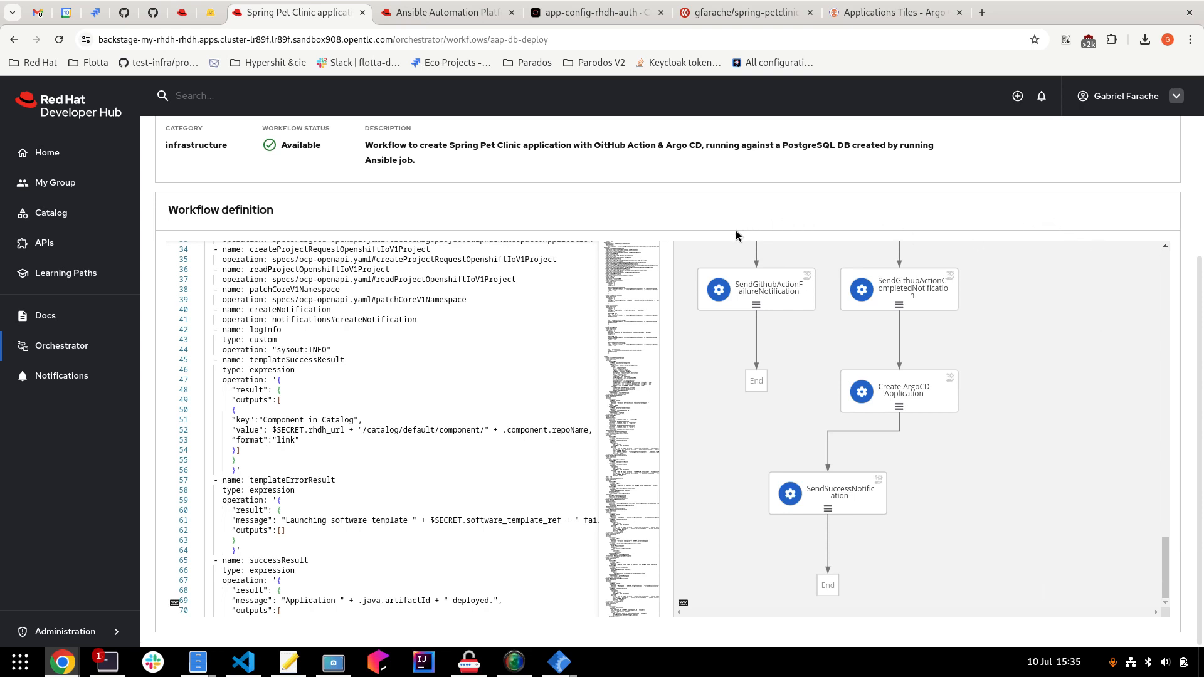
Check that Notifications shows 0 unread, then go back to the Orchestrator workflow list.
left_click(36, 381)
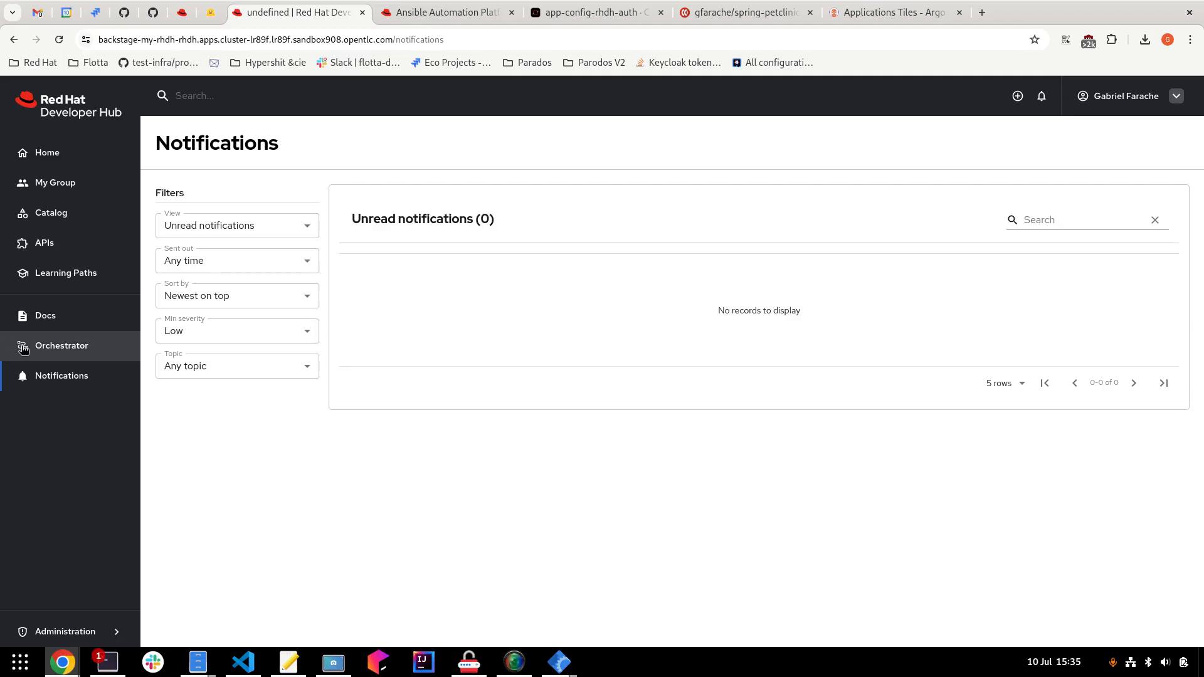
left_click(61, 345)
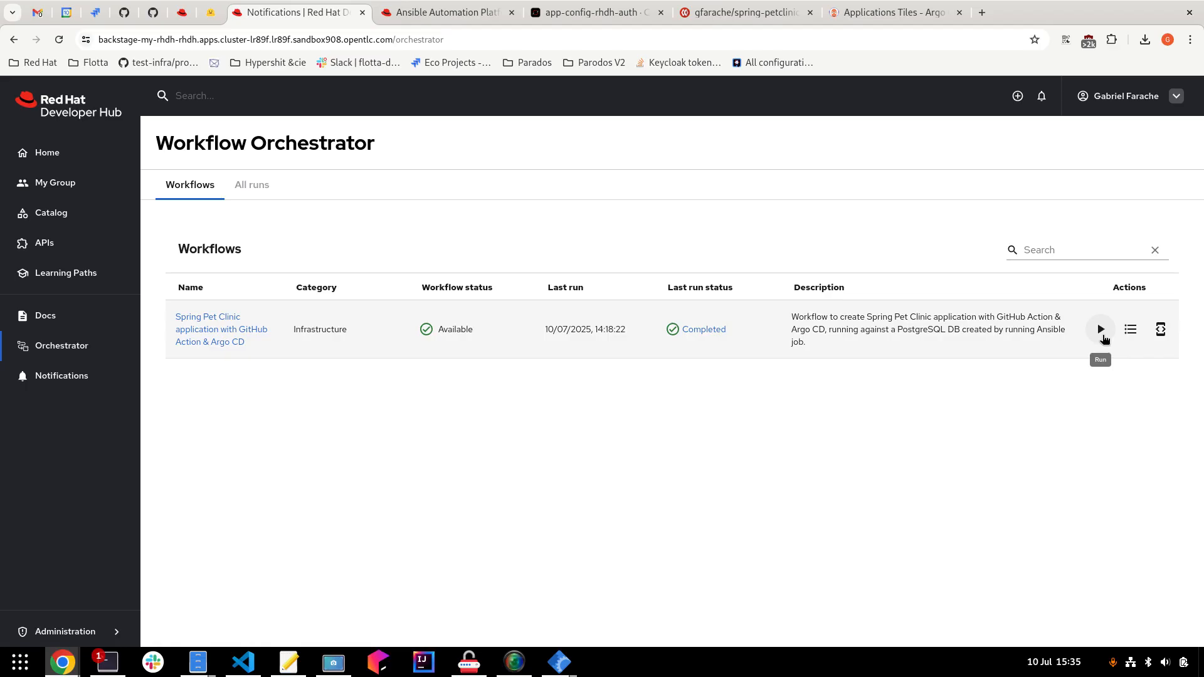
Start a new run with organization test-workflows and system janus-orchestrator.
left_click(1101, 329)
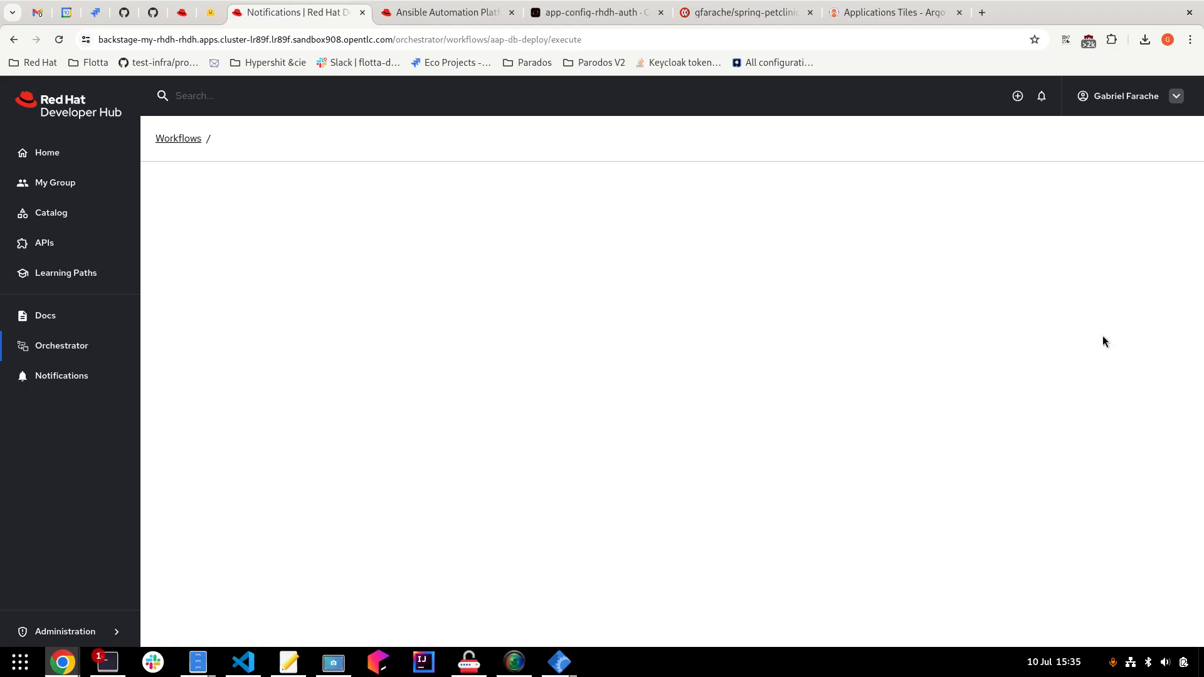
left_click(282, 349)
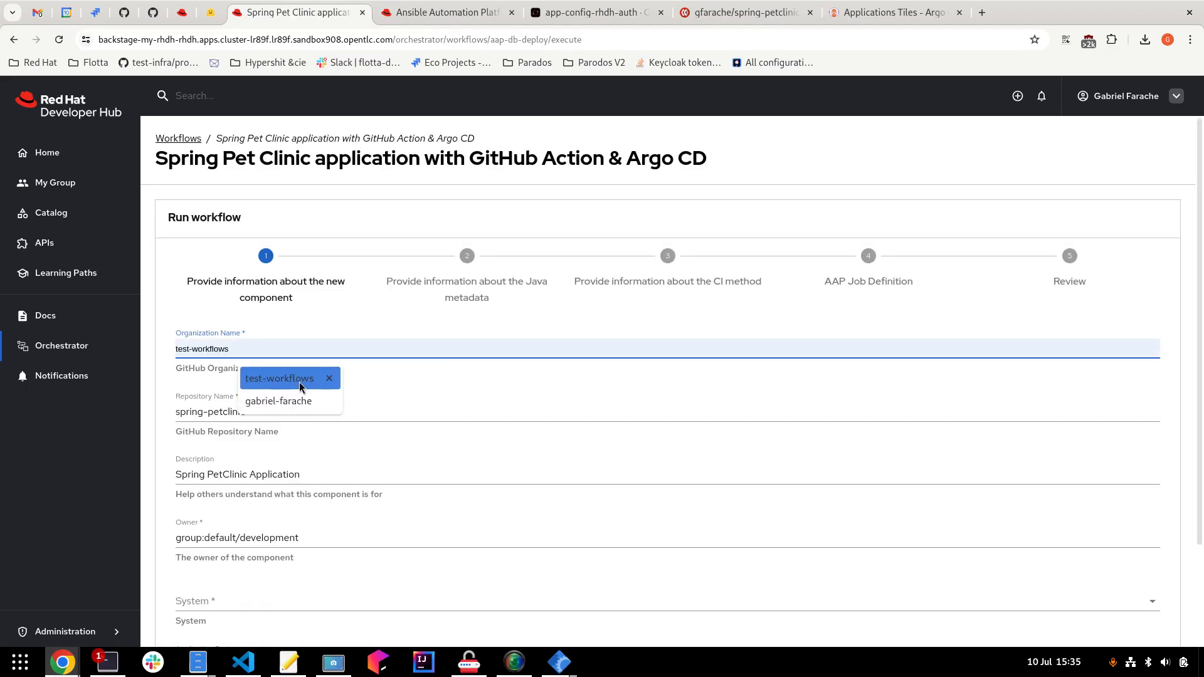
left_click(301, 380)
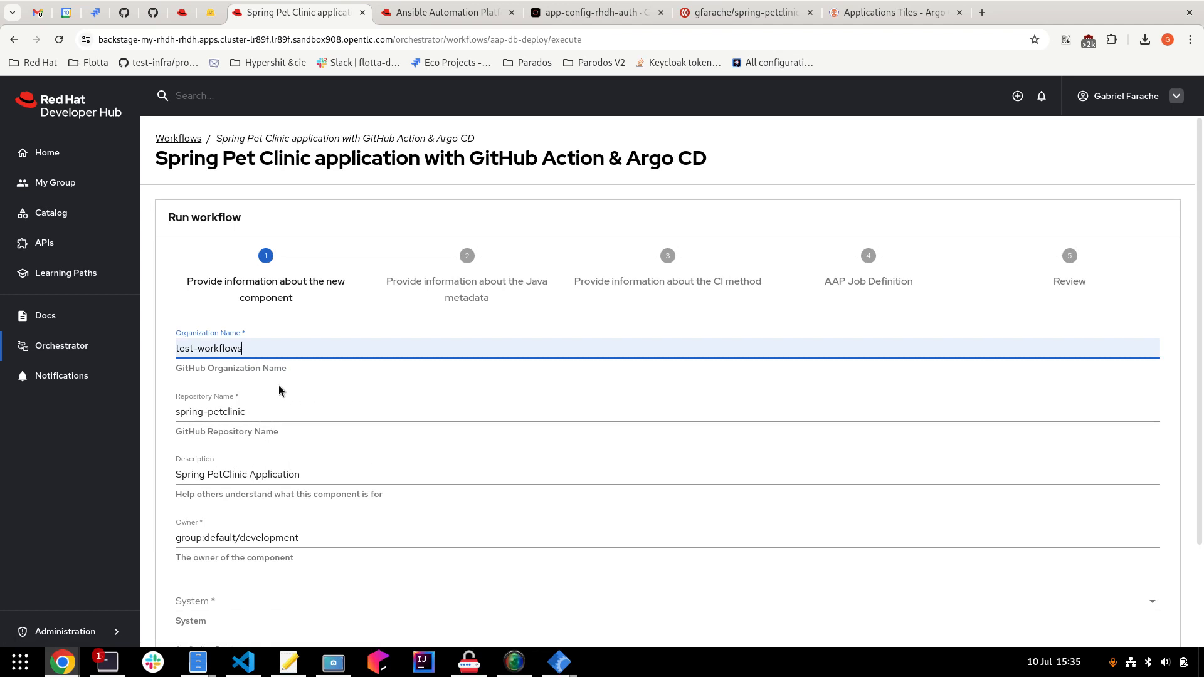
scroll(276, 455, "down", 3)
left_click(235, 475)
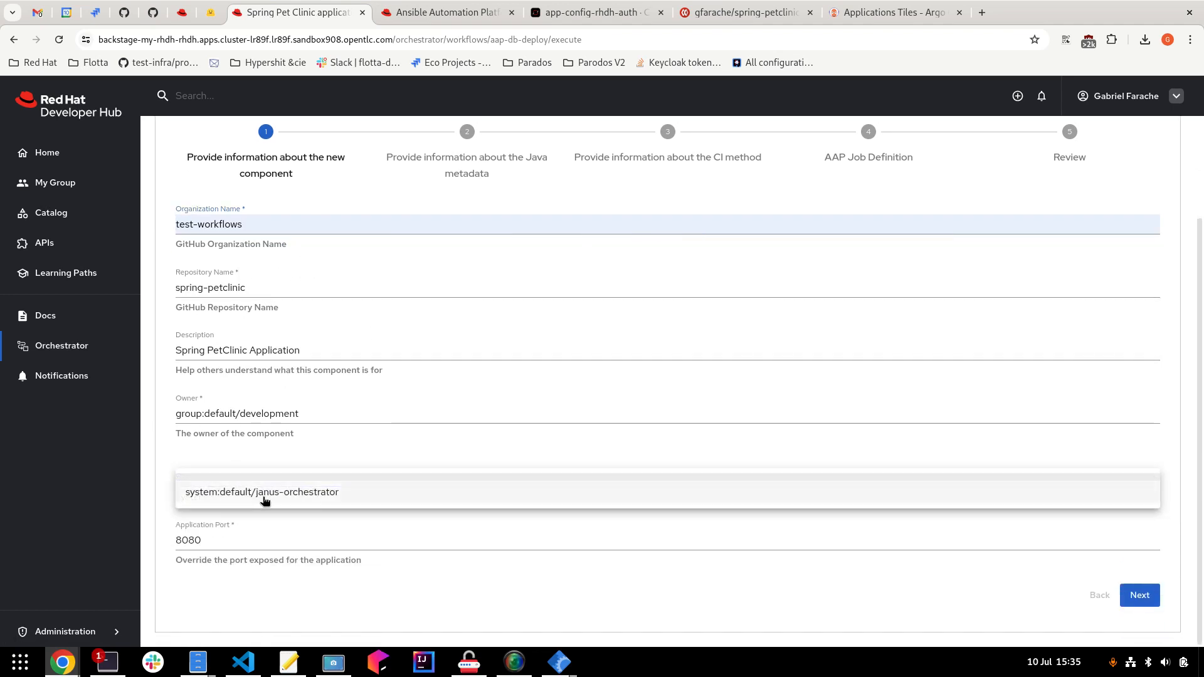
left_click(238, 490)
Accept the Java metadata and enter the Quay.io namespace for the github-actions CI step.
left_click(1124, 601)
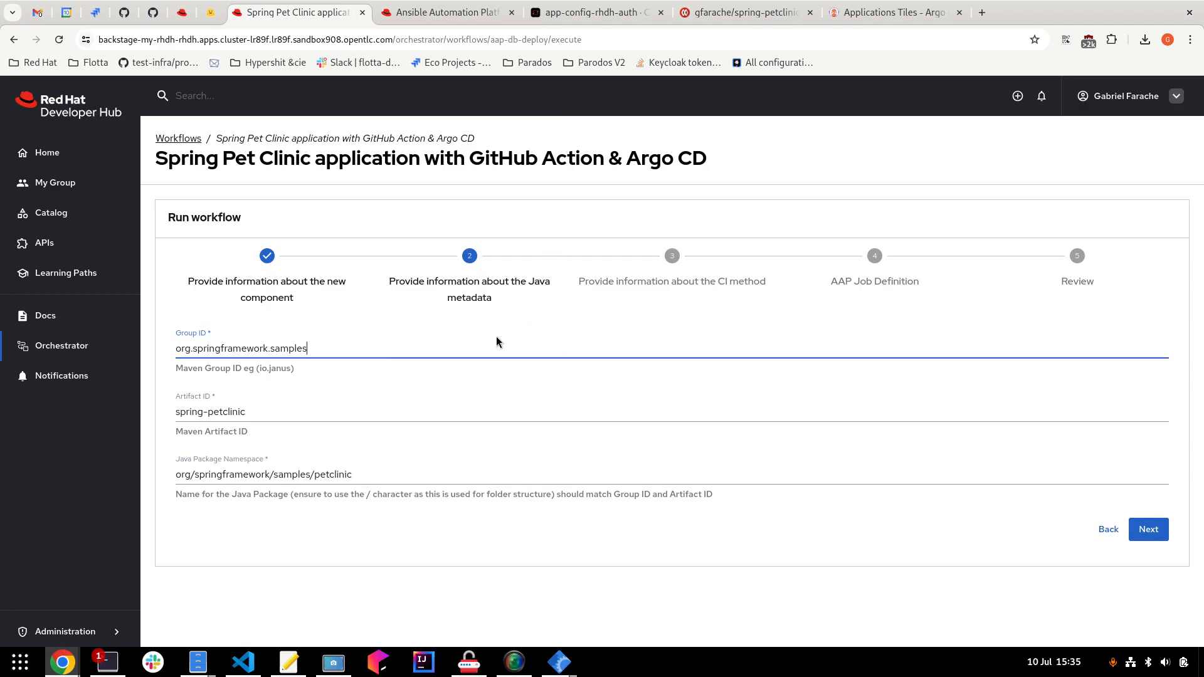
left_click(1148, 530)
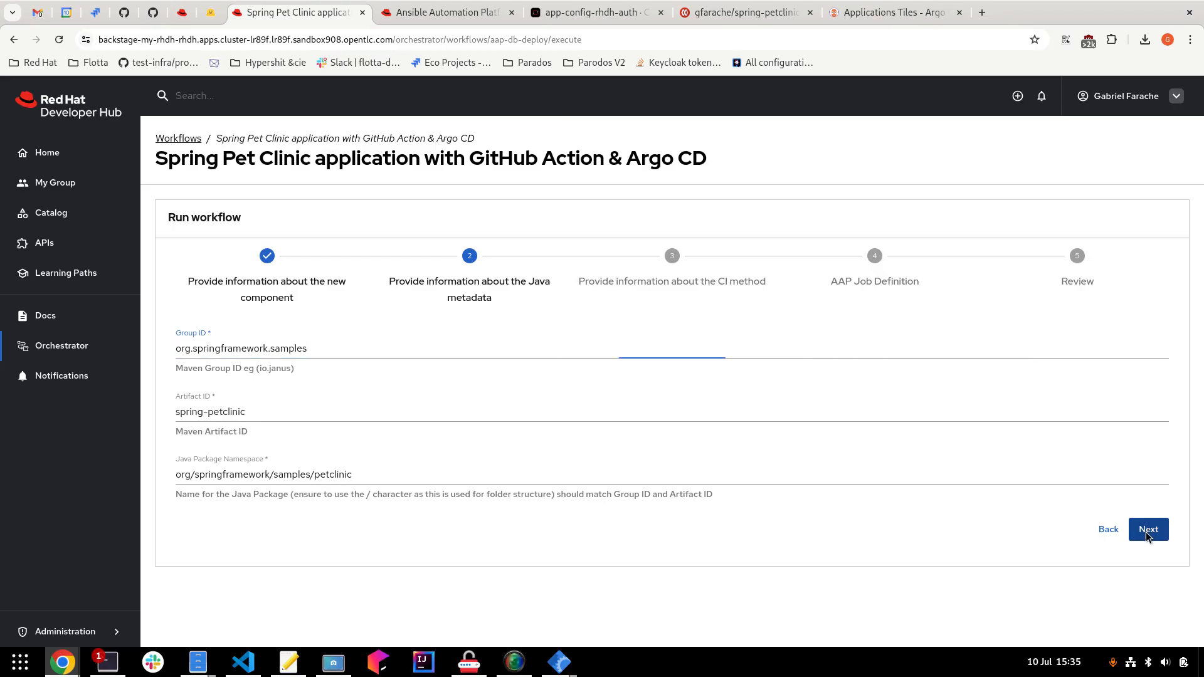
left_click(261, 458)
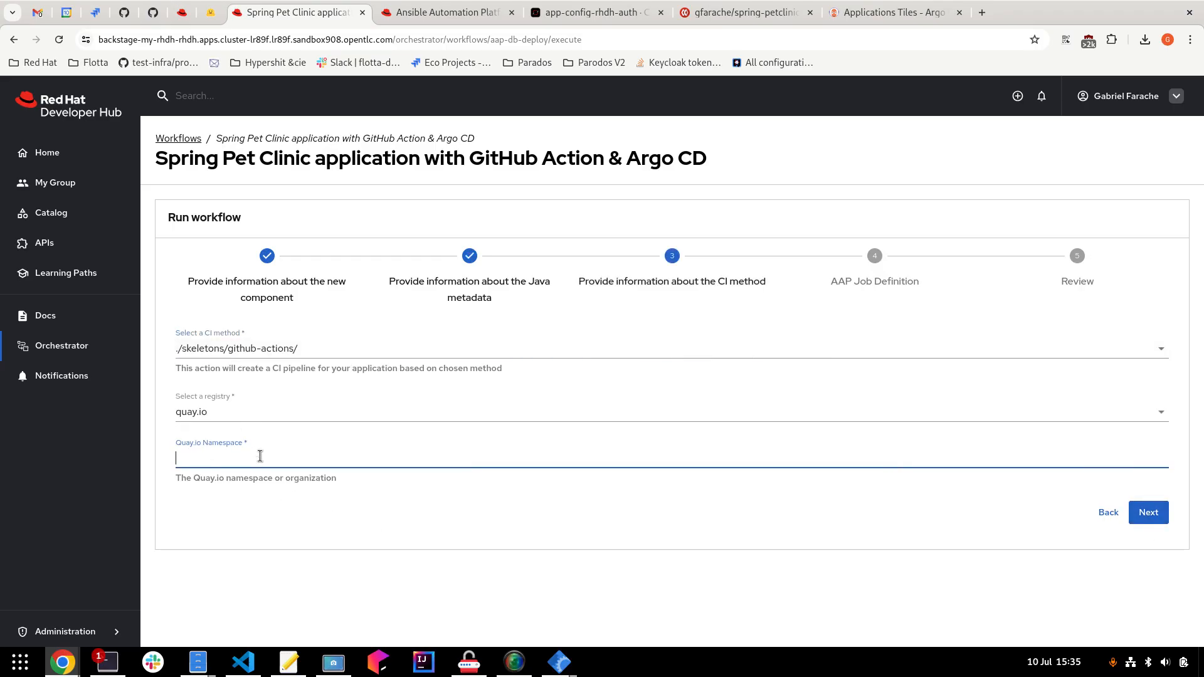
type("gfarache")
left_click(1147, 515)
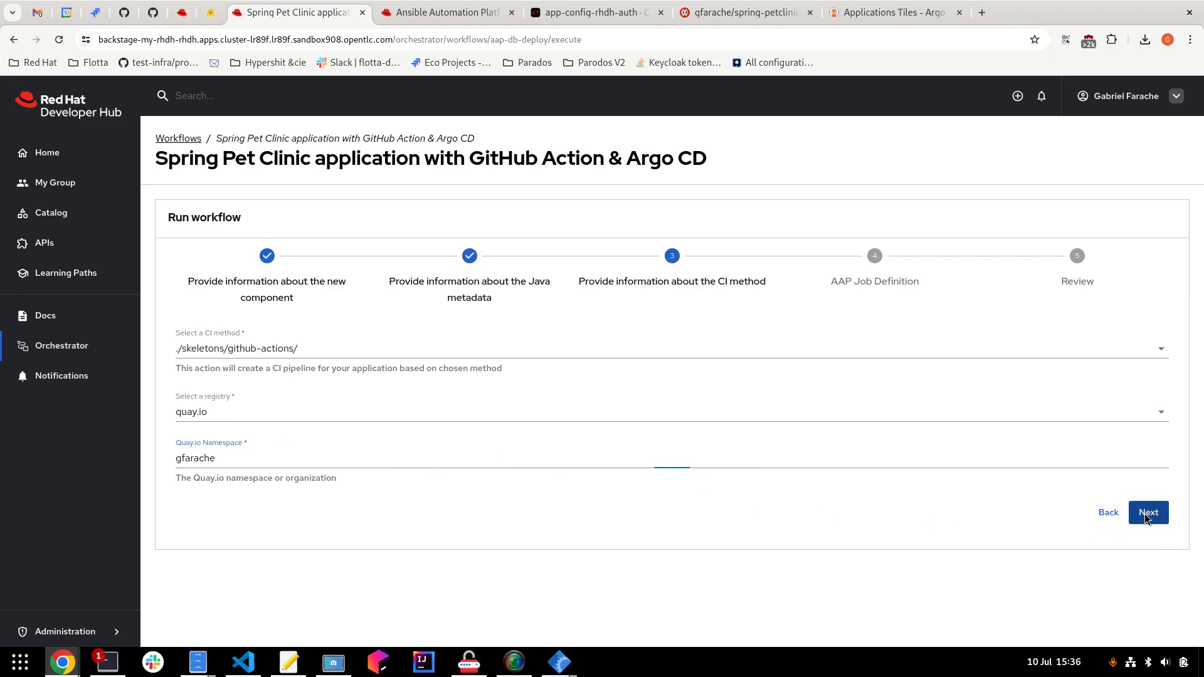
Set the AAP job to template postgres_rhel, inventory group 2 and limit 1.
left_click(226, 353)
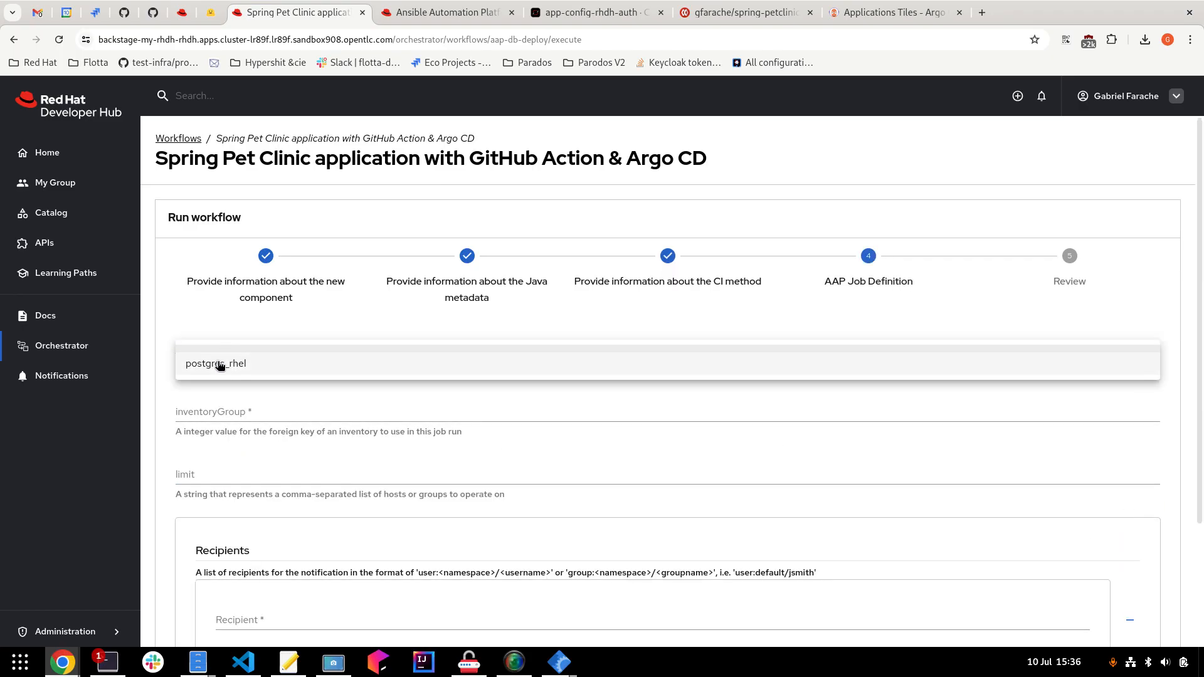
left_click(216, 364)
left_click(213, 413)
left_click(263, 450)
left_click(256, 476)
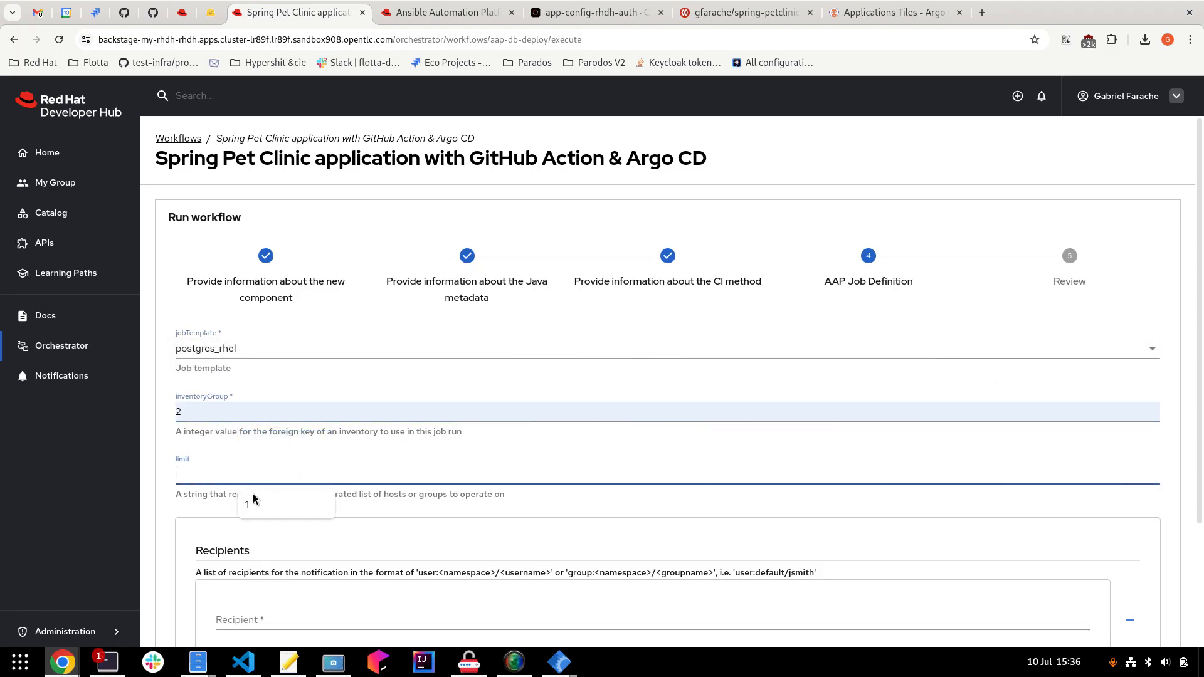
left_click(254, 503)
scroll(262, 514, "down", 4)
Enter the user's user:default/ entity as notification recipient, confirm postgres_rhel, and continue to Review.
left_click(250, 457)
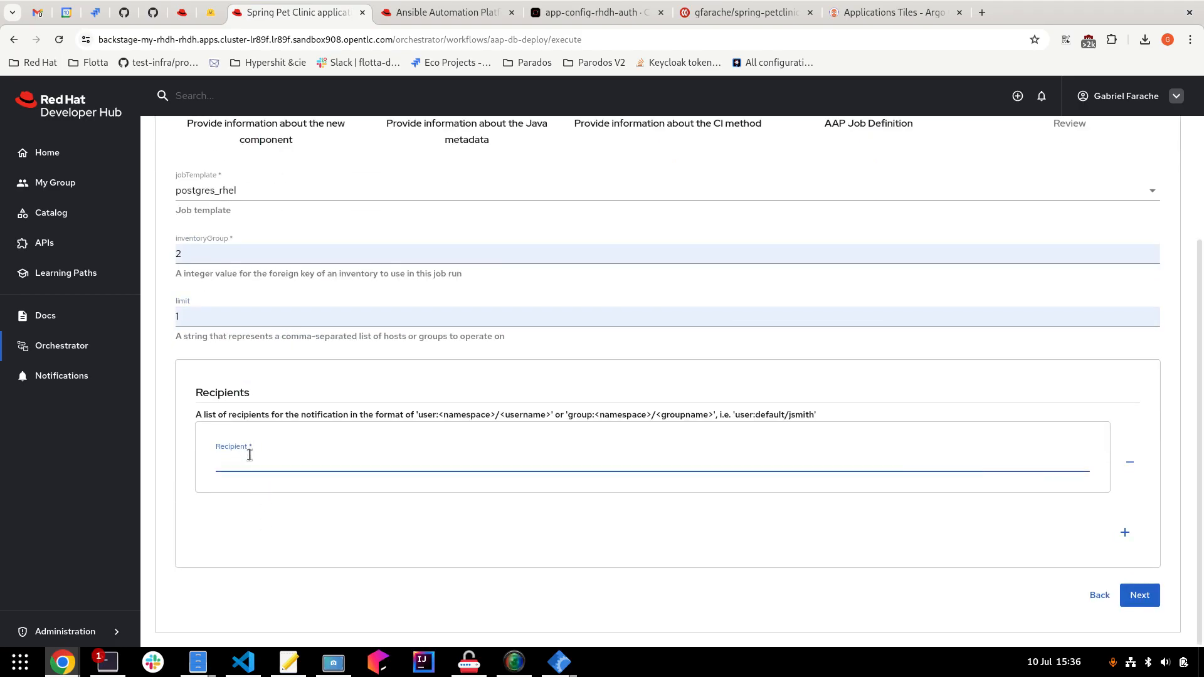
type("user:")
type("default/gabriel-farache")
scroll(341, 525, "up", 1)
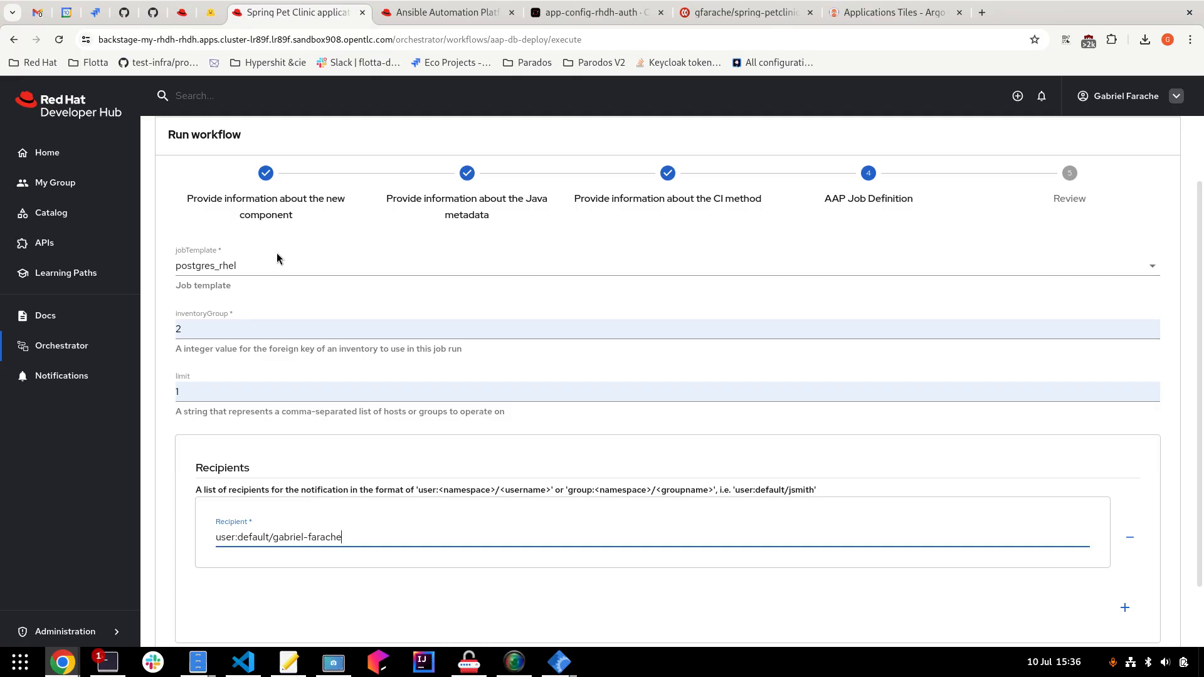
left_click(249, 266)
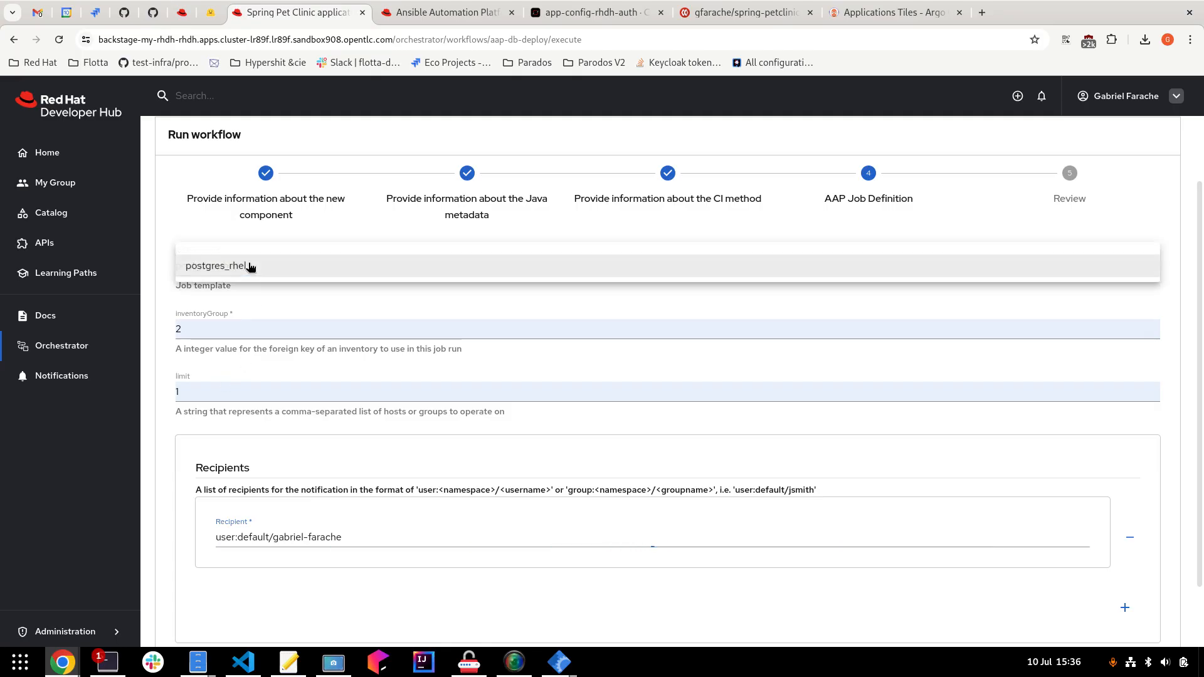
left_click(382, 538)
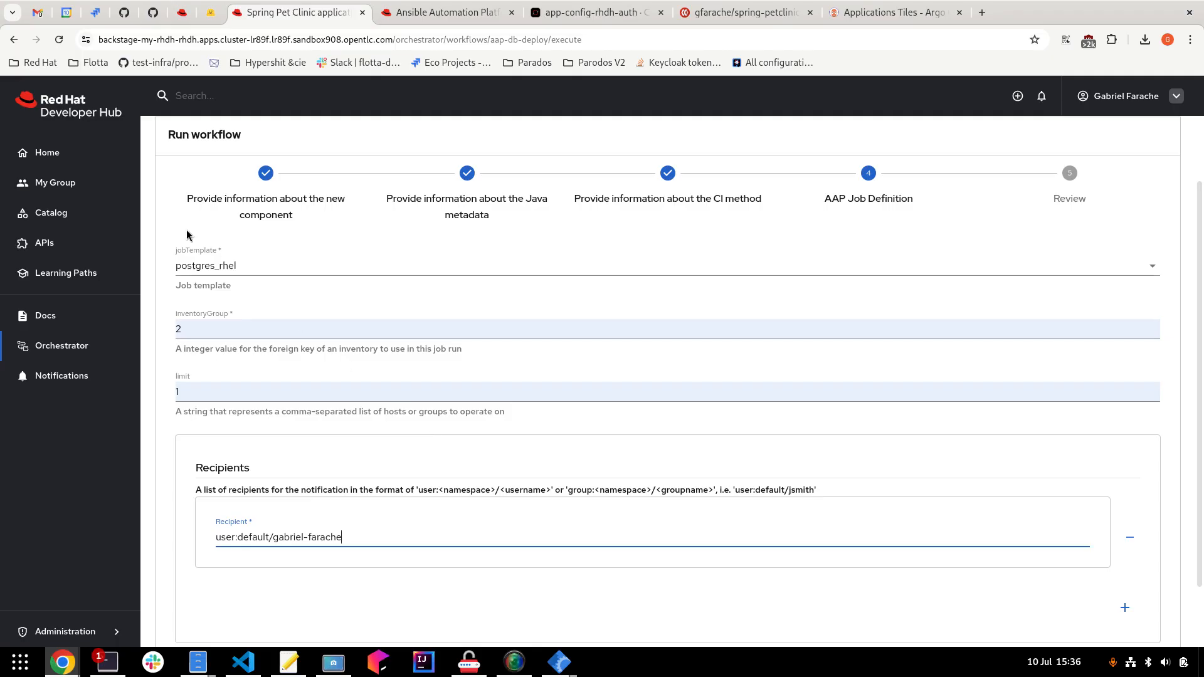
scroll(807, 422, "down", 2)
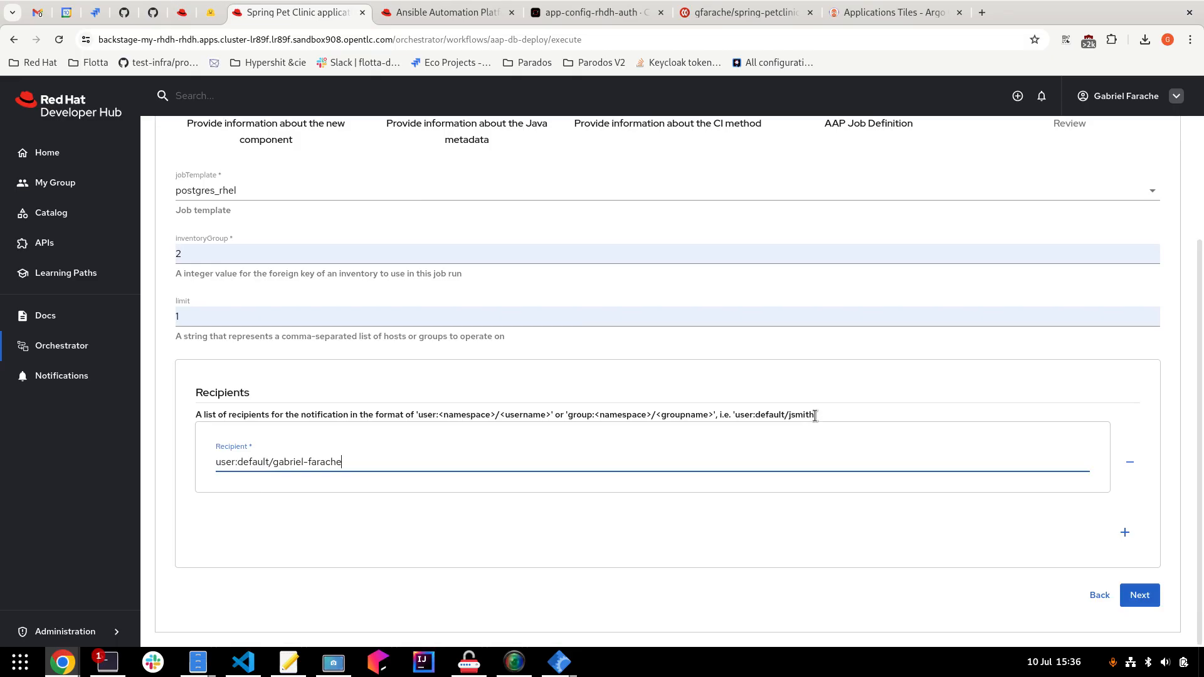
left_click(1127, 596)
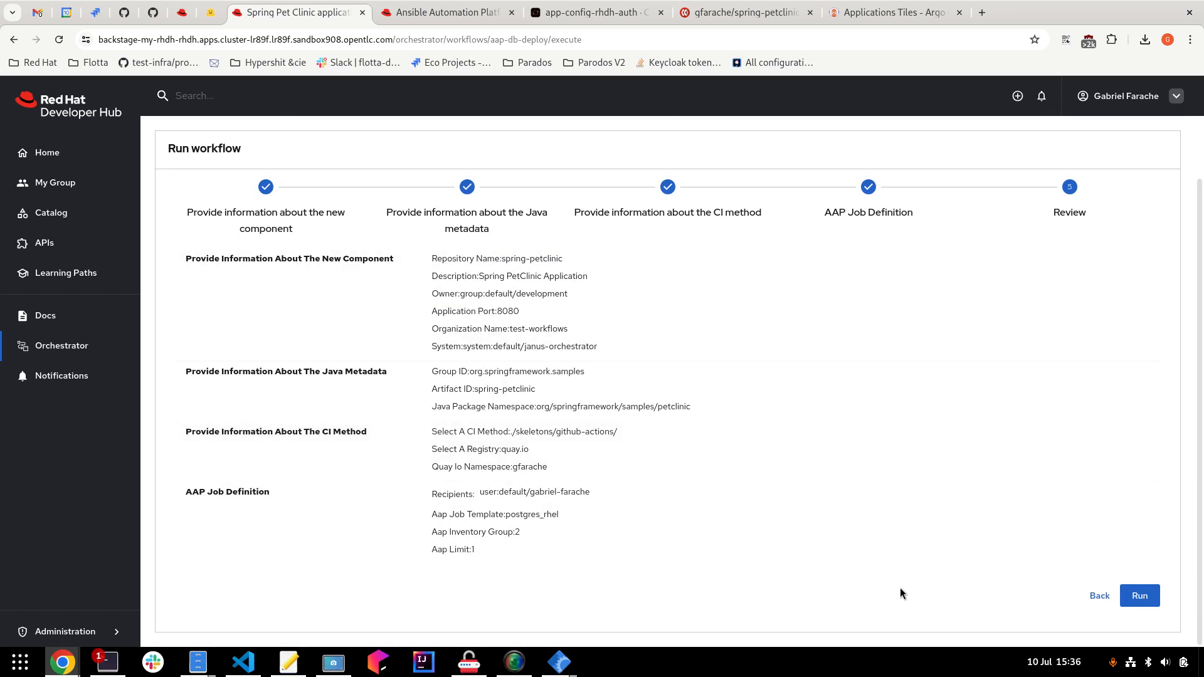
Run the Spring Pet Clinic workflow with the reviewed inputs.
left_click(1137, 598)
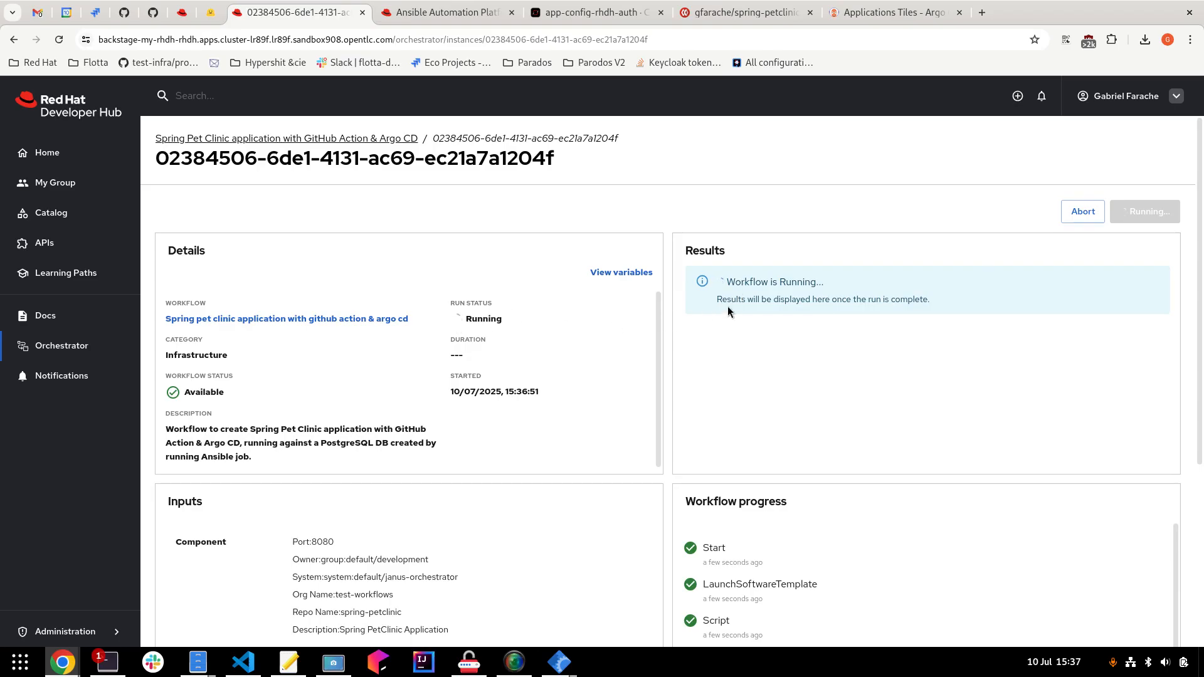
Scroll the Workflow progress list to watch GetSoftwareTemplate and GetSoftwareTemplateTask complete.
scroll(543, 408, "down", 4)
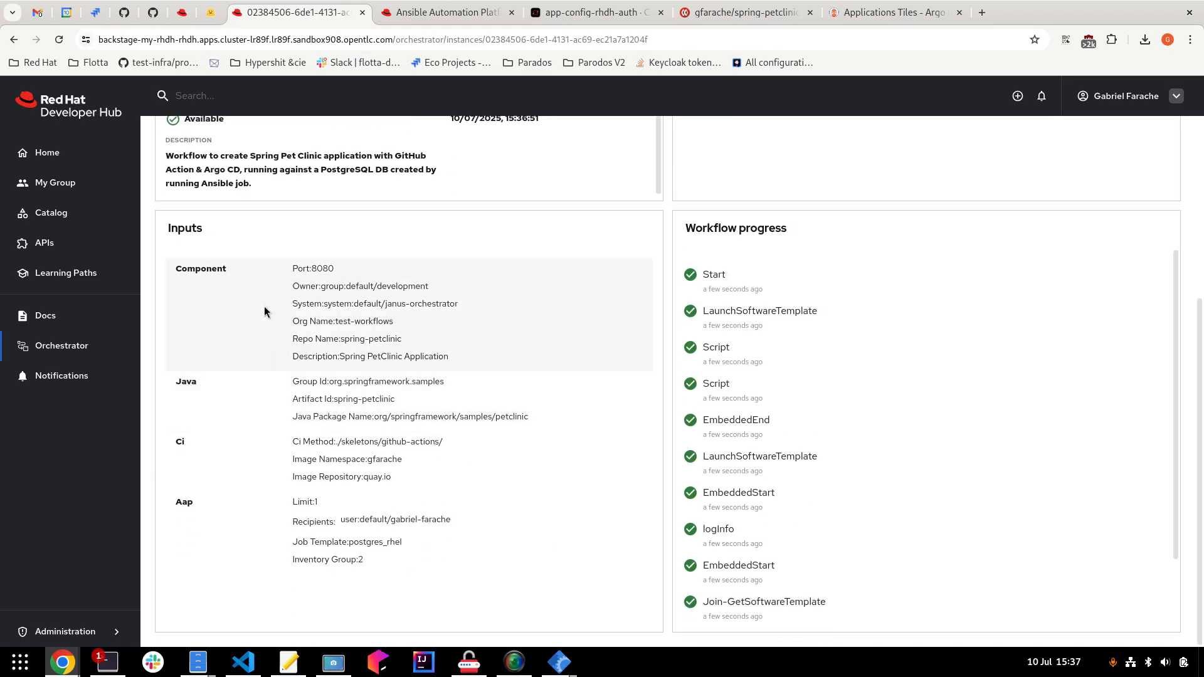
scroll(790, 373, "down", 2)
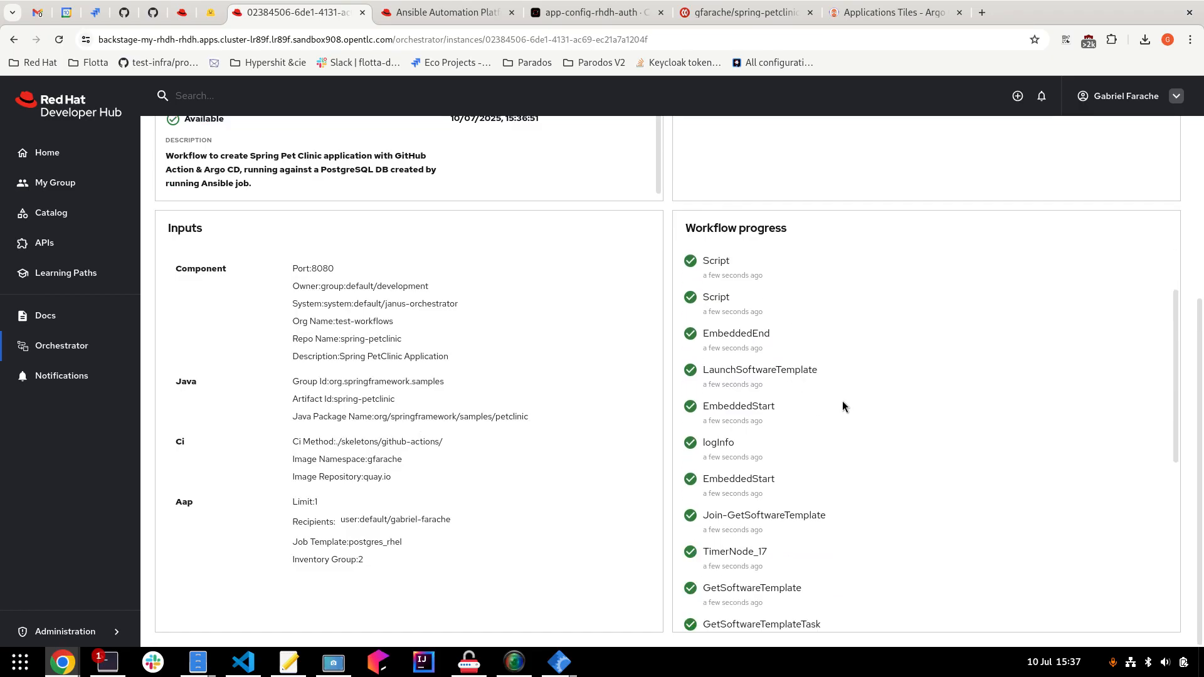
scroll(829, 419, "down", 5)
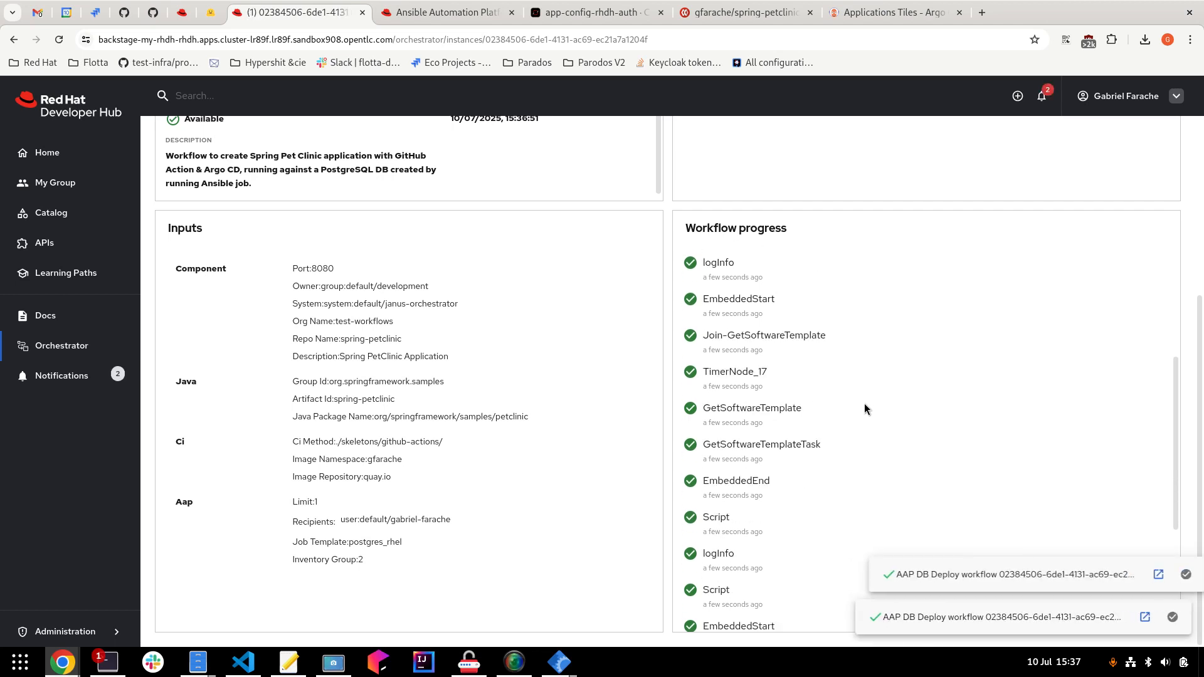
Open the spring-petclinic component from the software template notification and view its GitHub source.
left_click(1041, 99)
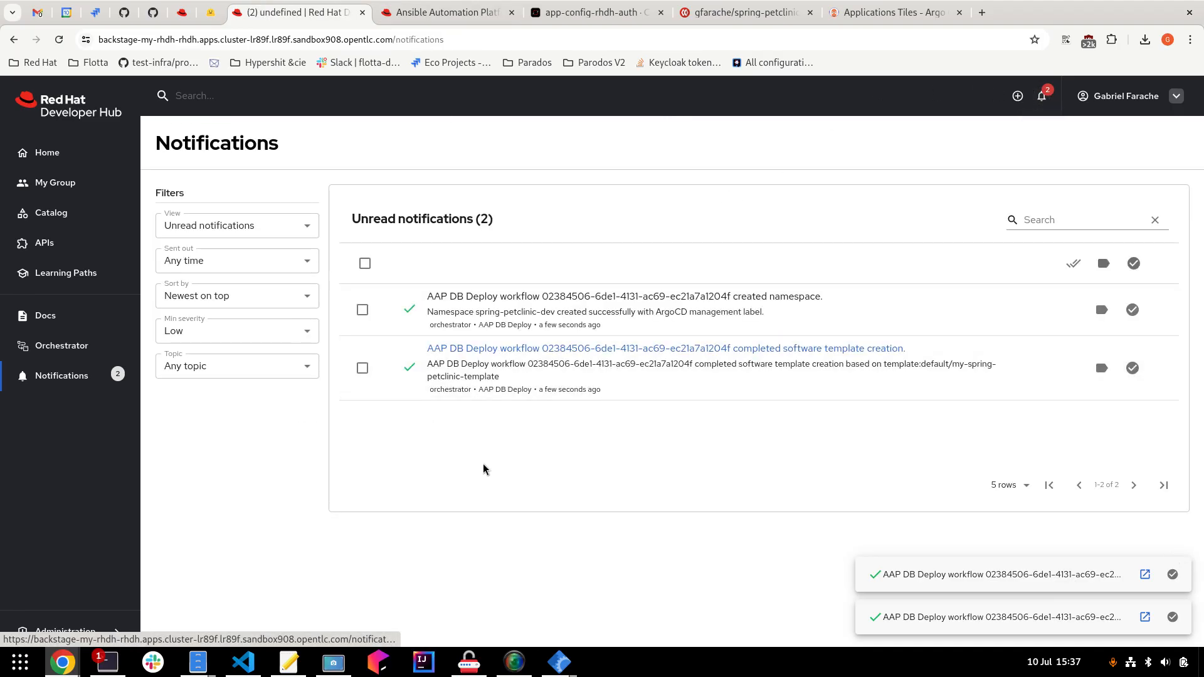
left_click(454, 354)
left_click(322, 13)
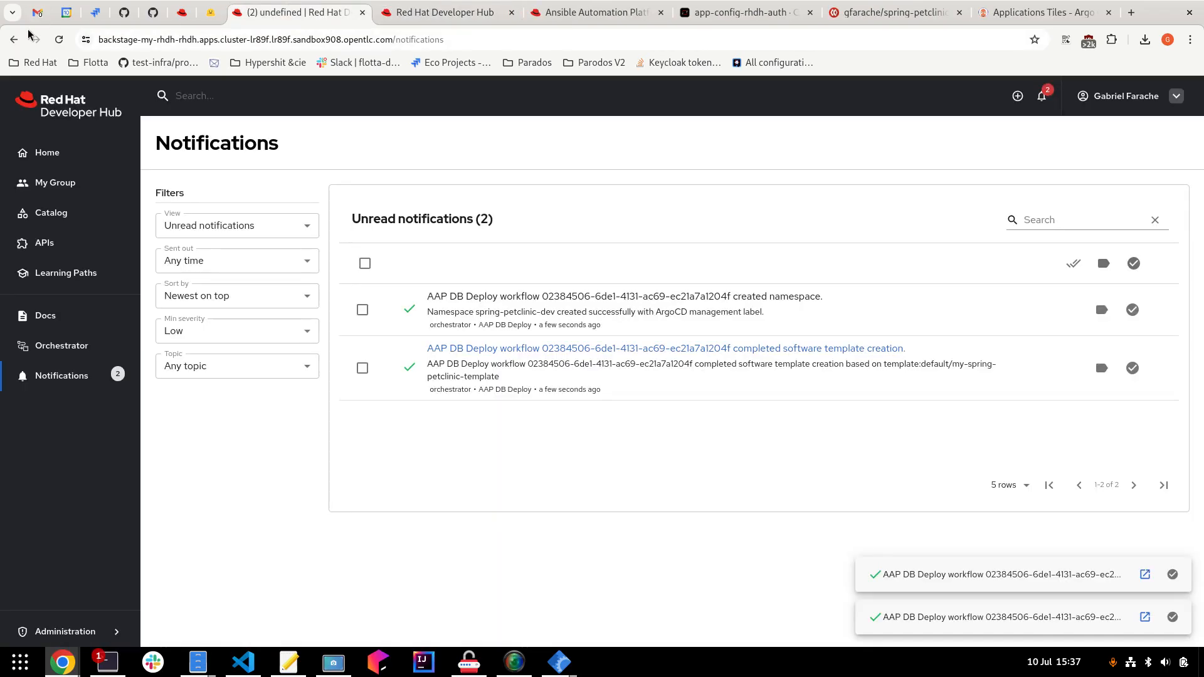
left_click(14, 39)
left_click(445, 12)
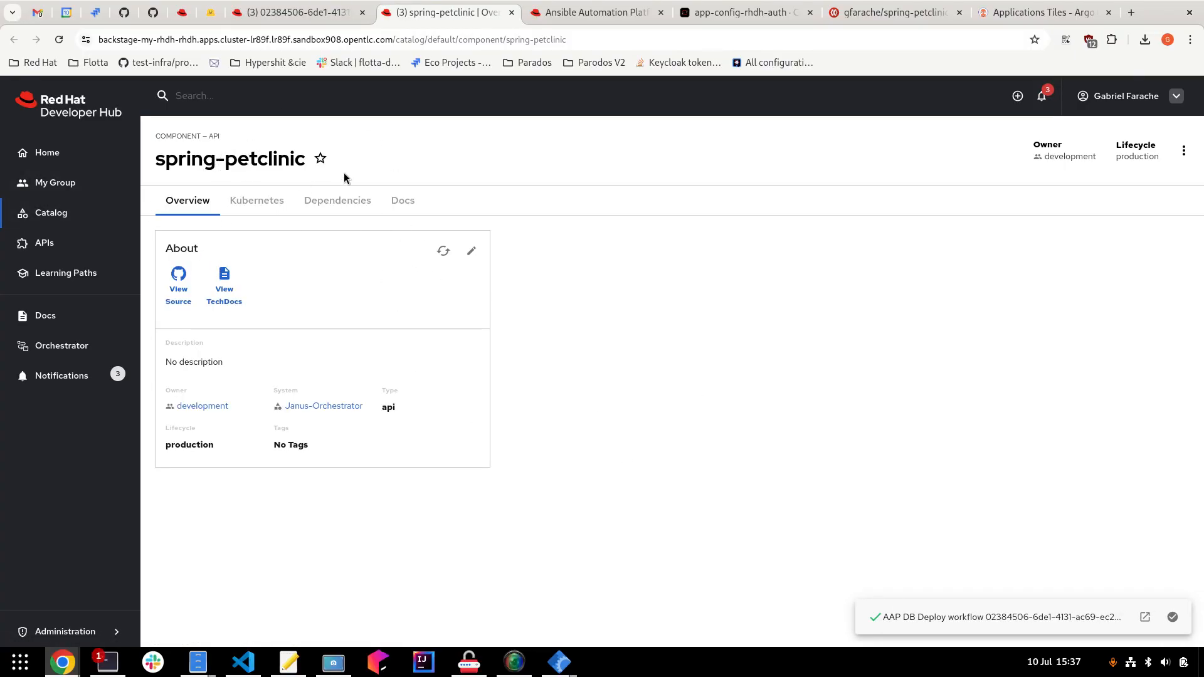
left_click(179, 300)
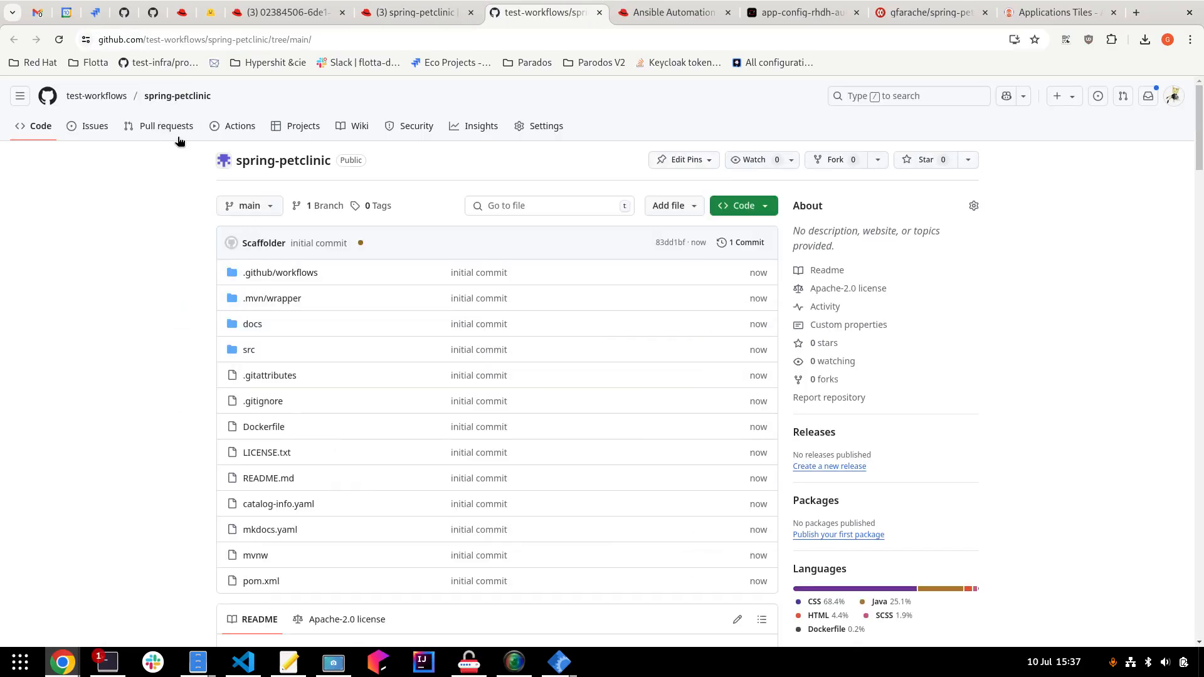
Inspect the running build-and-push-image check on the initial commit, then return to spring-petclinic in Developer Hub.
left_click(362, 245)
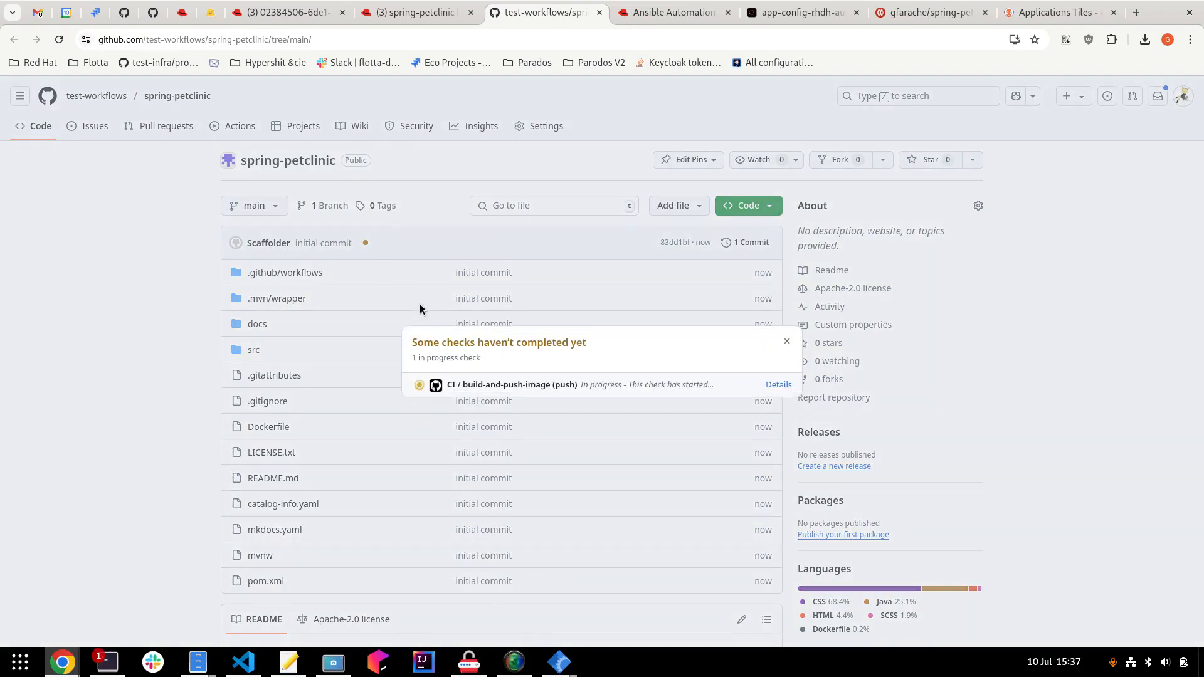
left_click(788, 386)
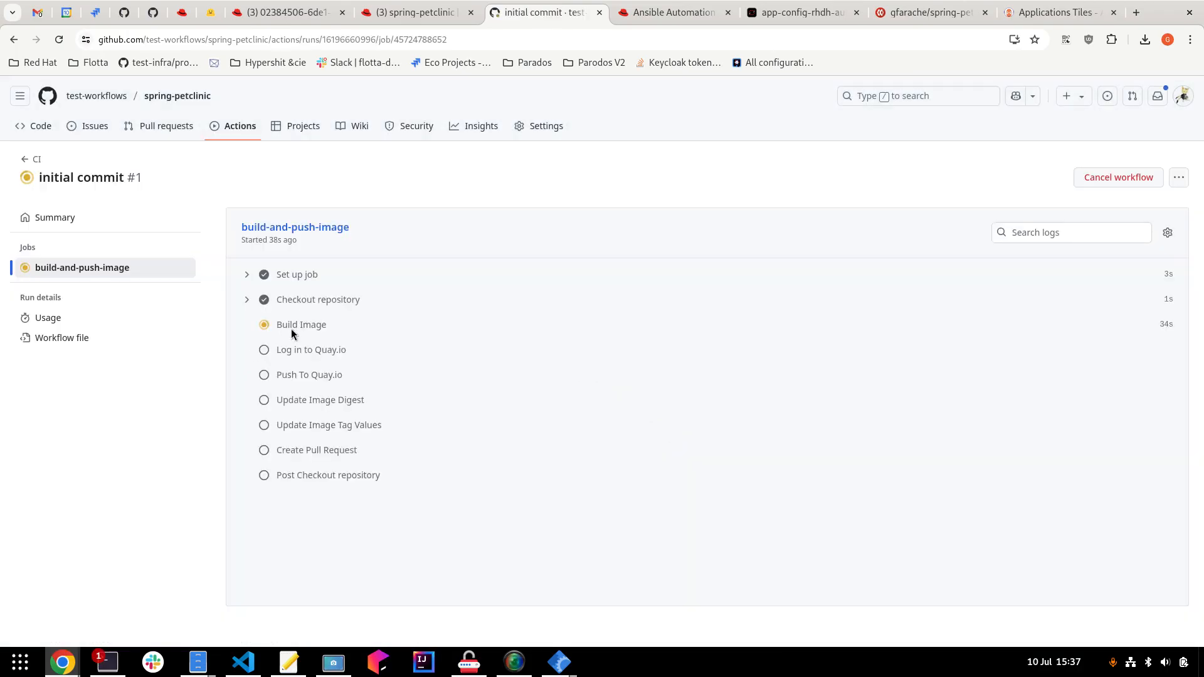
left_click(401, 16)
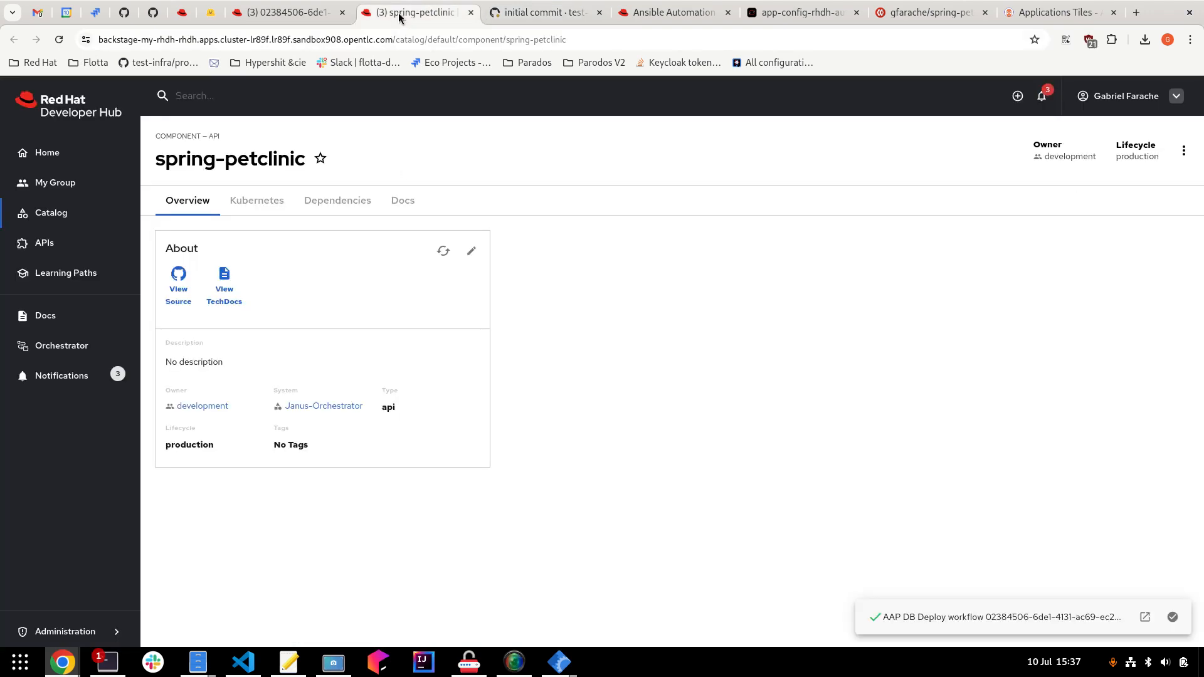
Check the notifications and the workflow instance's spring-petclinic component, then close the component page.
left_click(1045, 101)
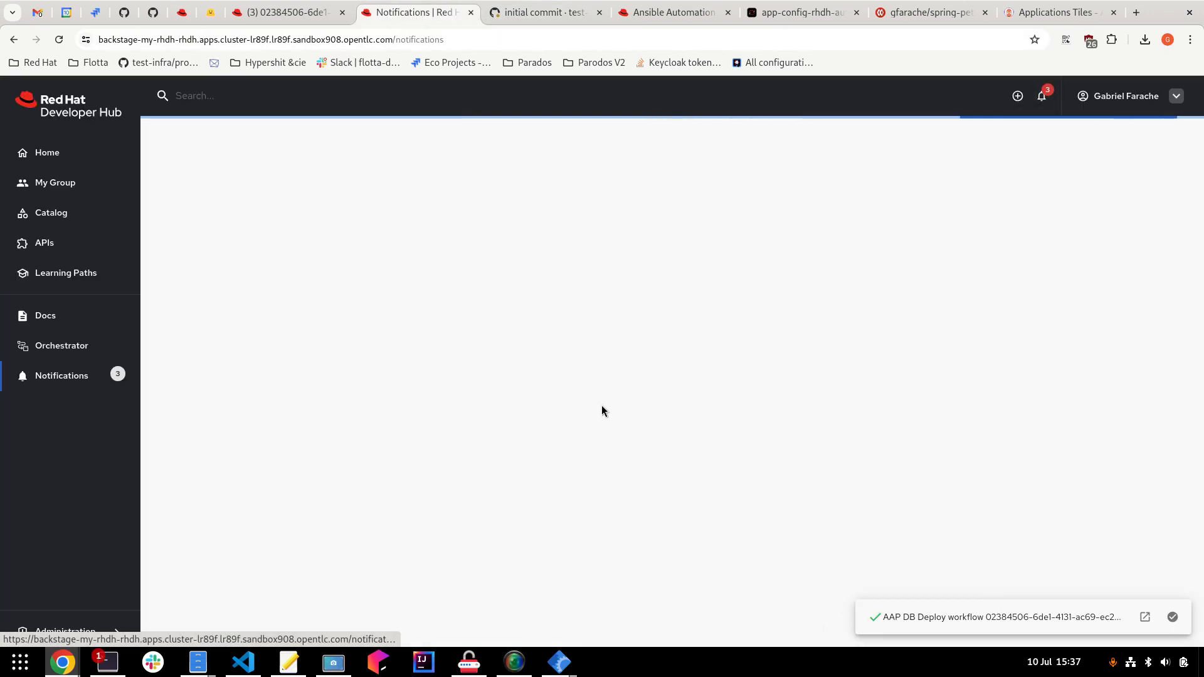
left_click(301, 14)
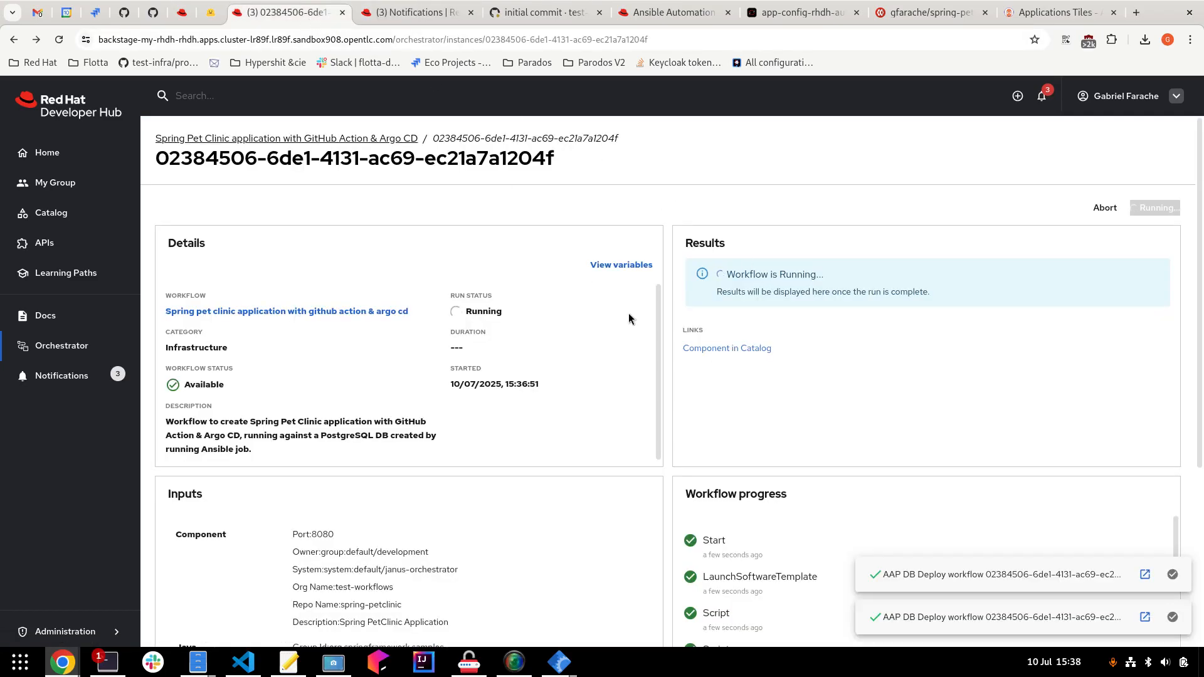
left_click(754, 352)
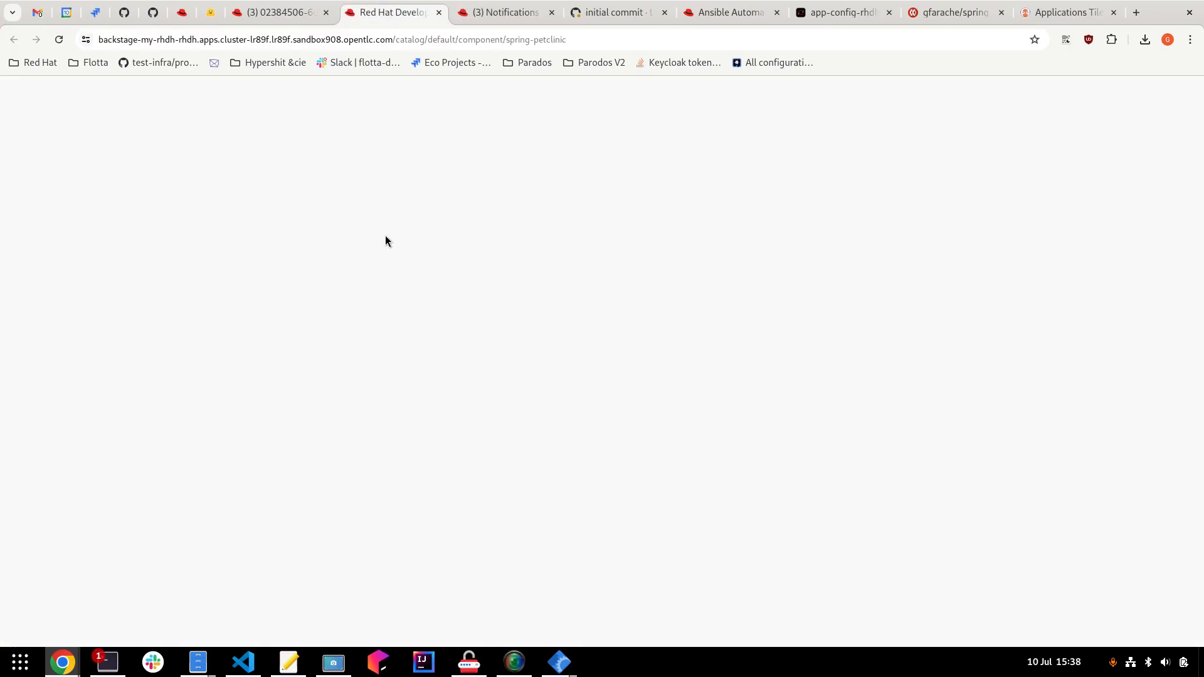
left_click(438, 13)
Note the spring-petclinic-dev namespace notification and open the AAP job that created the DB.
left_click(401, 12)
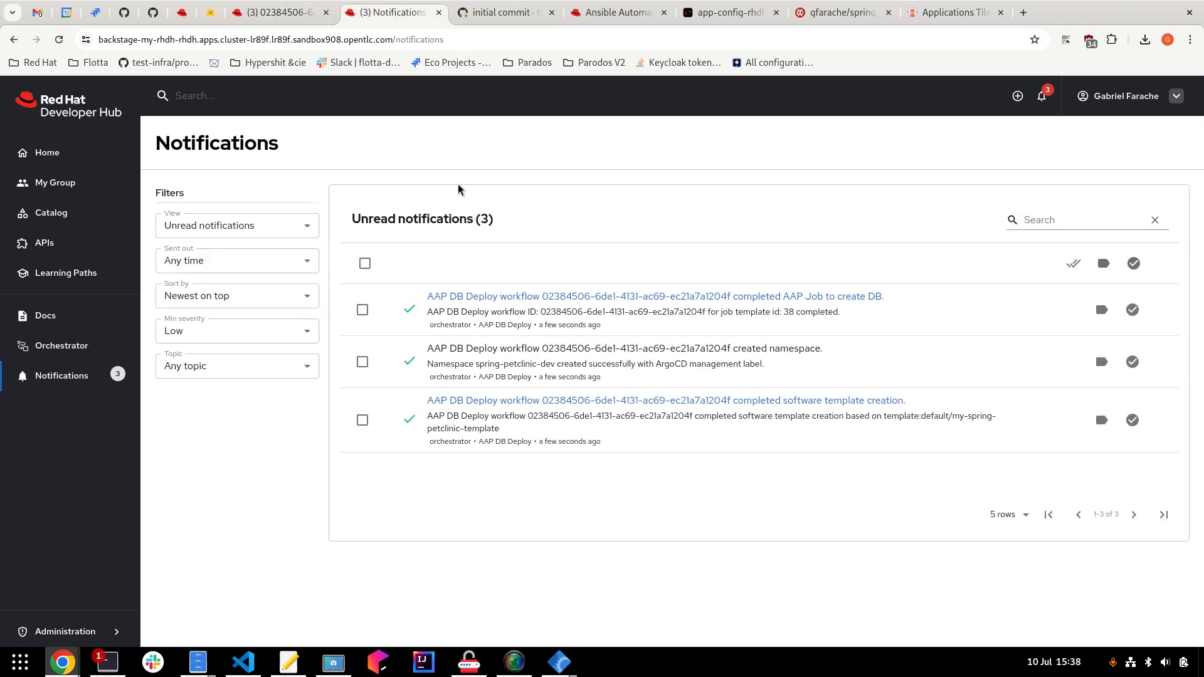
triple_click(484, 345)
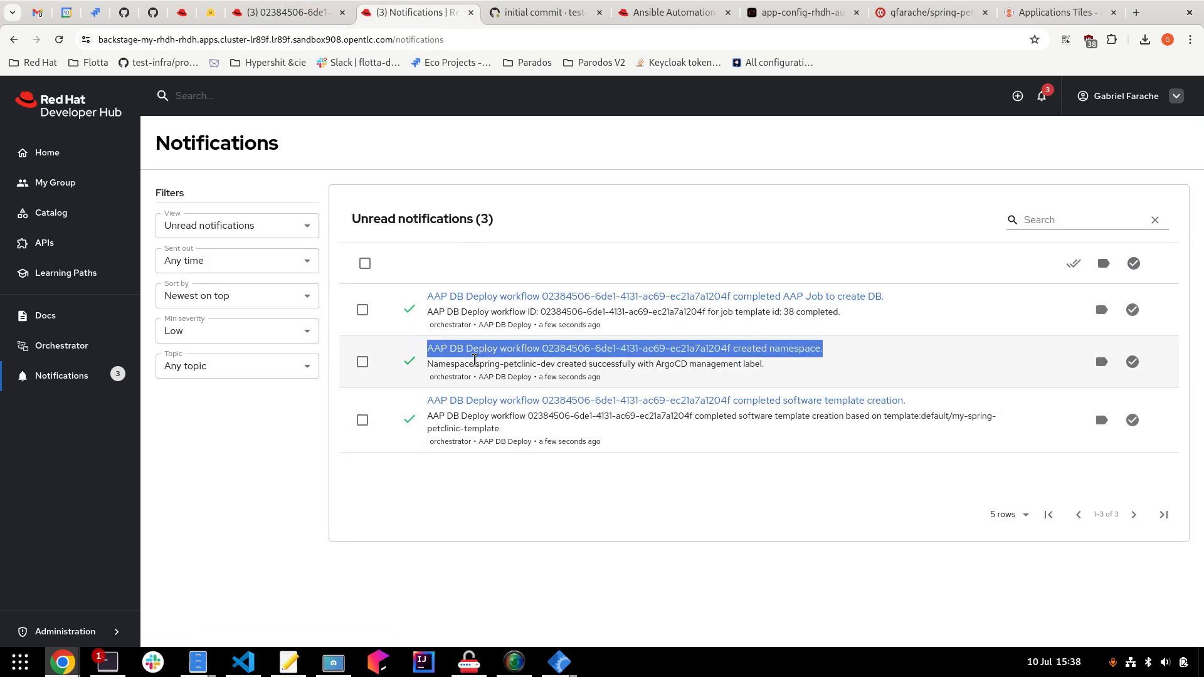
left_click_drag(475, 363, 557, 363)
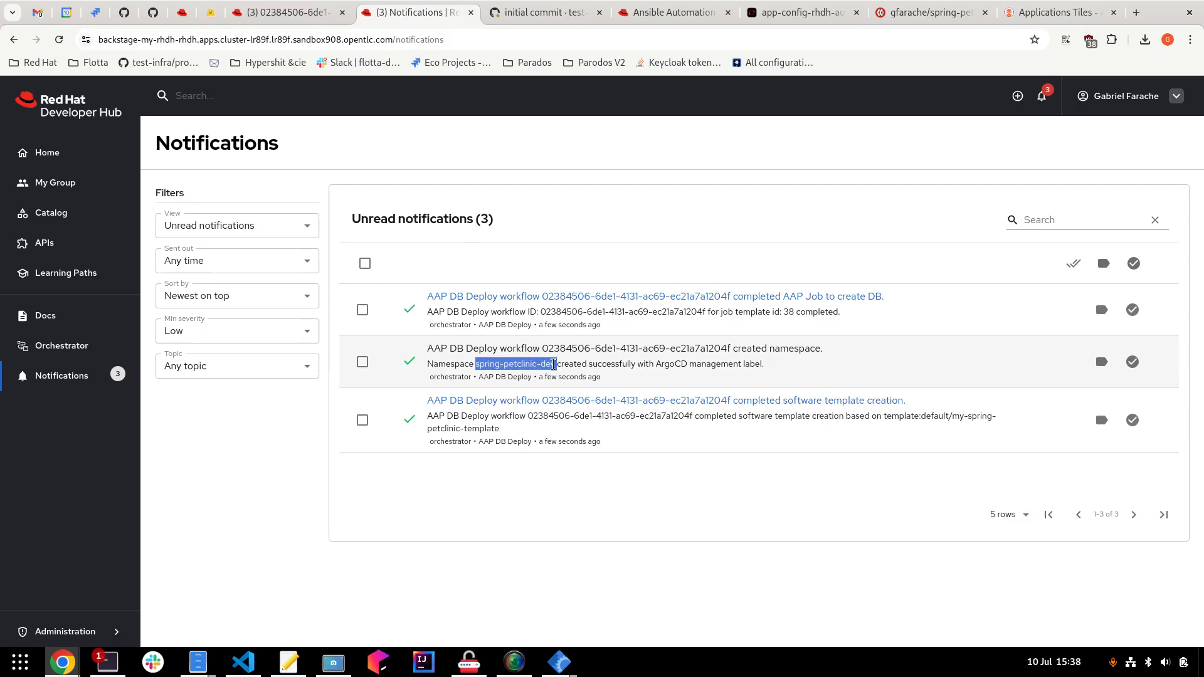
left_click(535, 303)
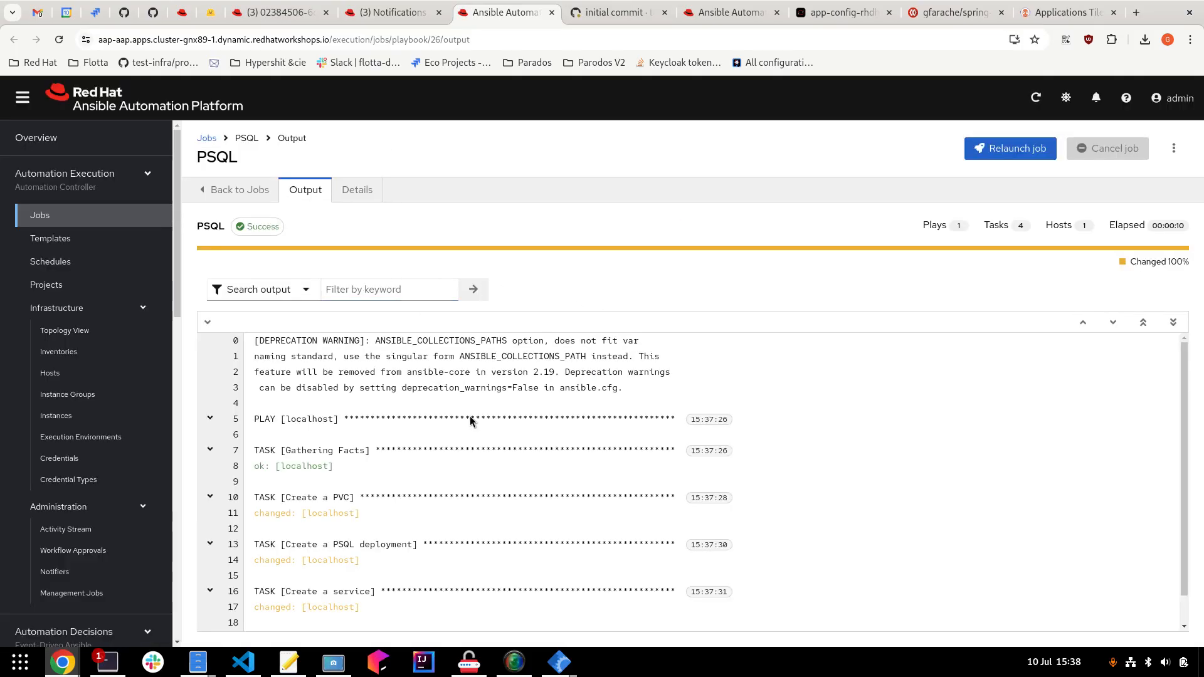
Scroll the PSQL job output to its PLAY RECAP and close the Ansible tab.
scroll(518, 478, "down", 2)
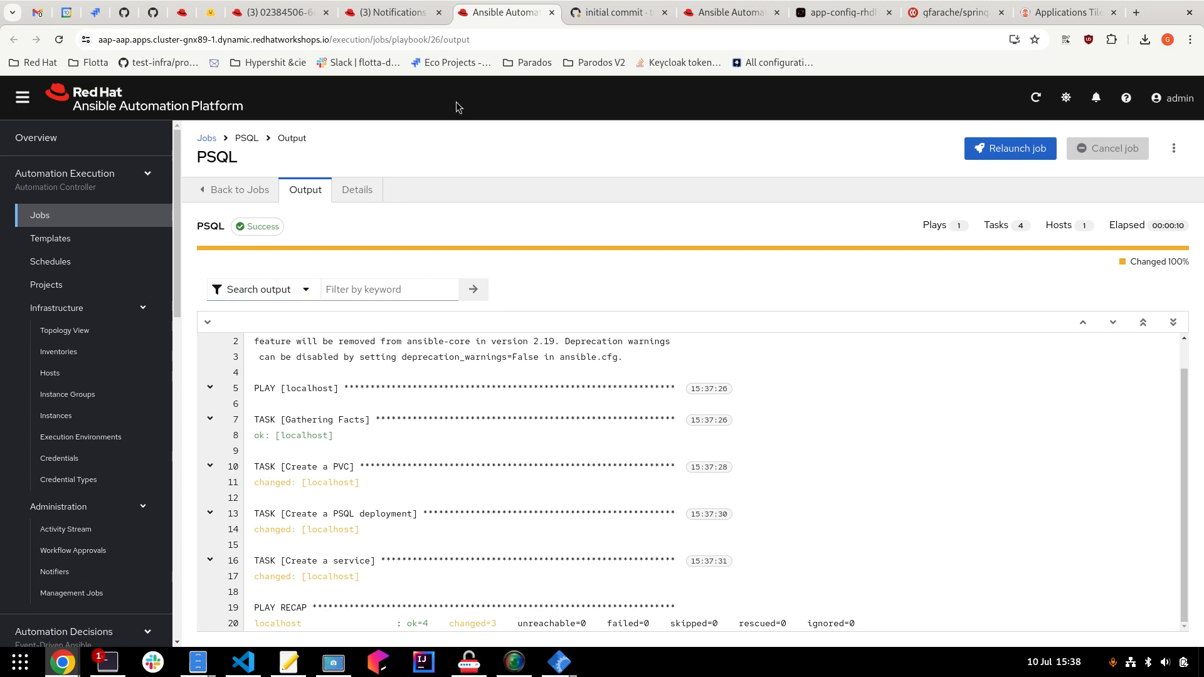
left_click(552, 12)
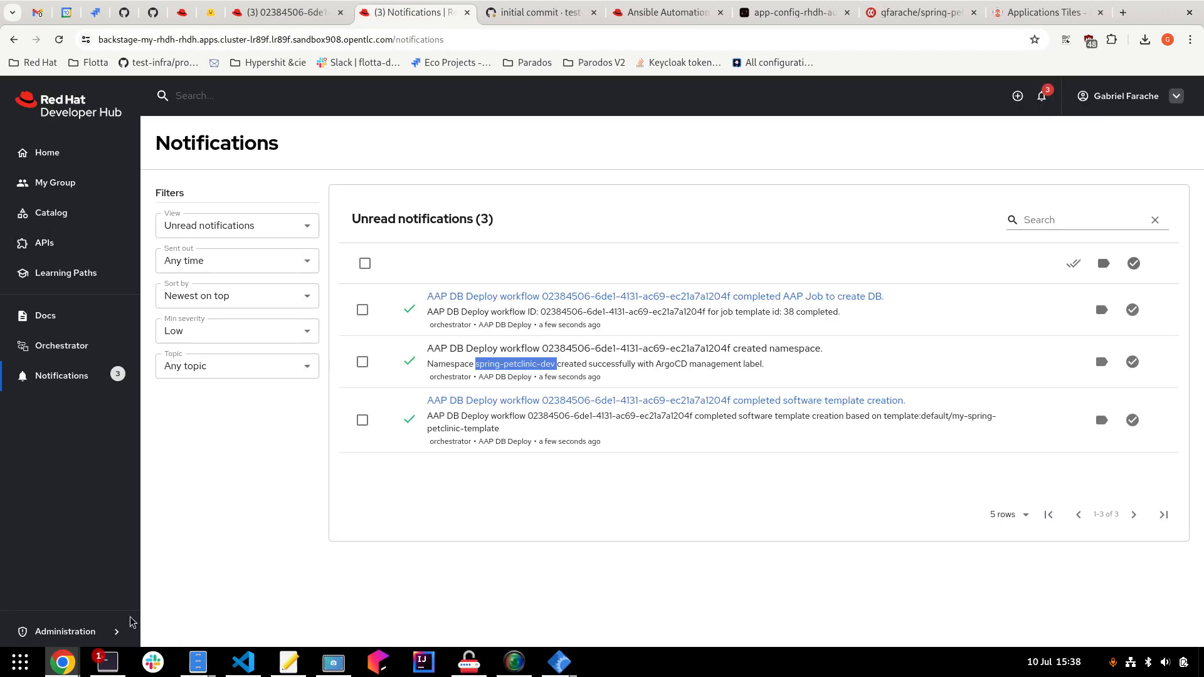
Run 'oc get ns' and show spring-petclinic-dev as YAML to check its Argo CD managed-by label.
left_click(111, 661)
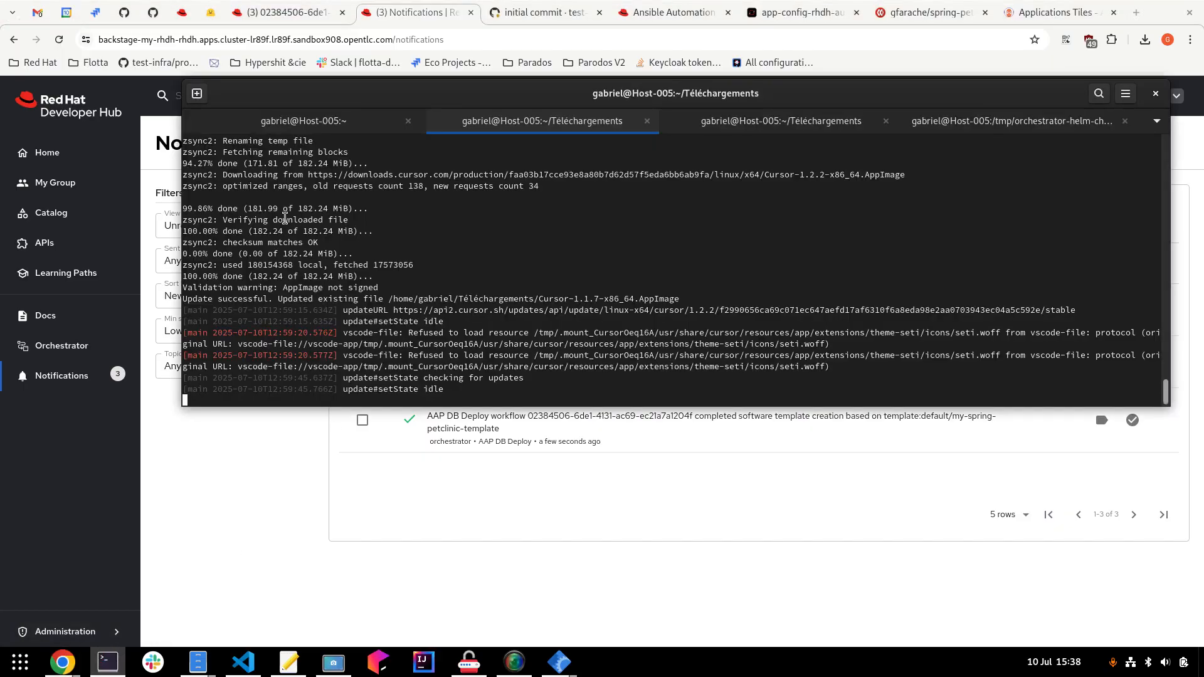
left_click(294, 125)
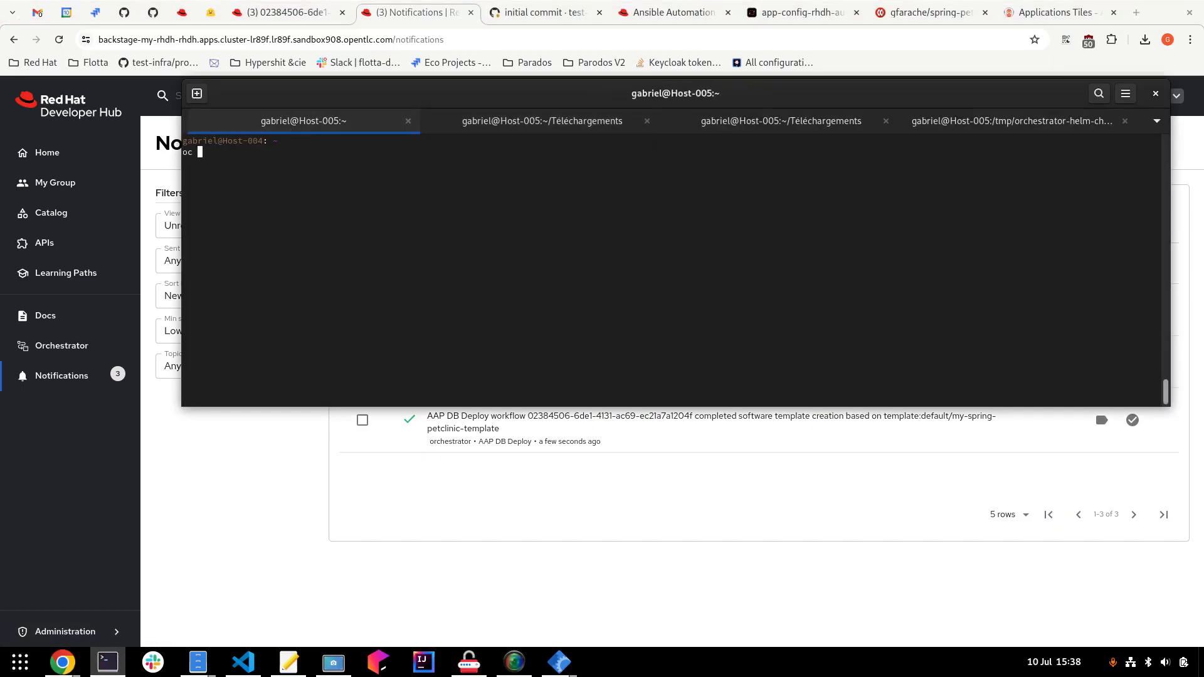
type("oc get ns")
key("Return")
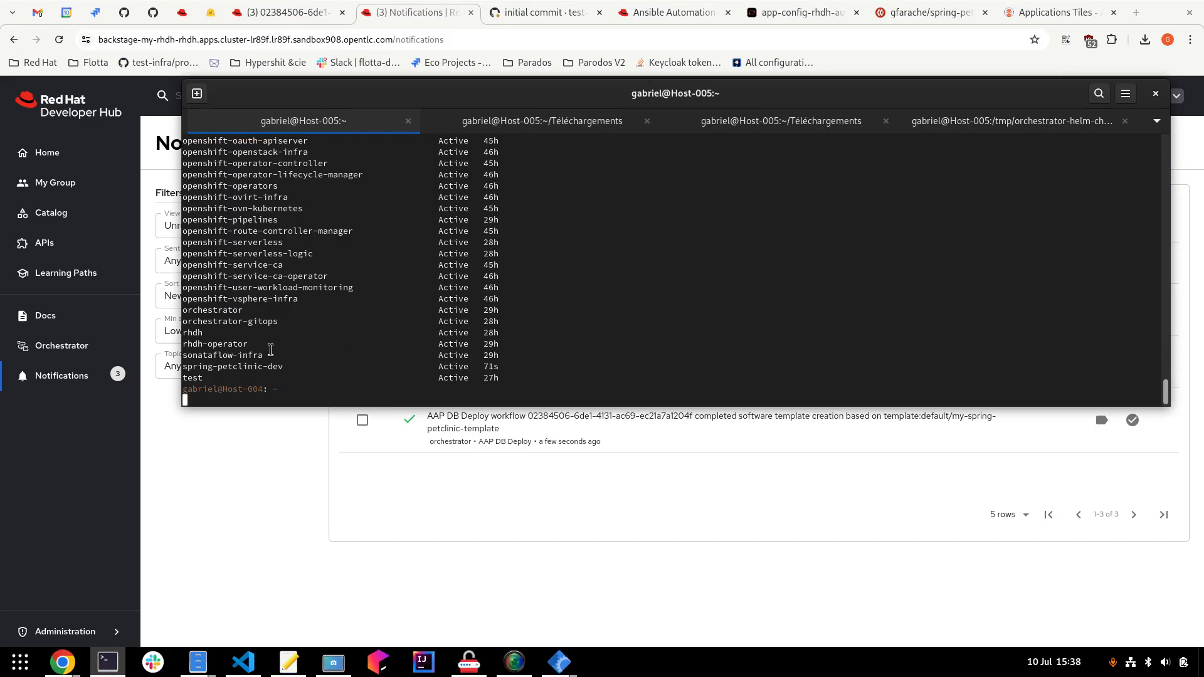
left_click_drag(283, 367, 184, 367)
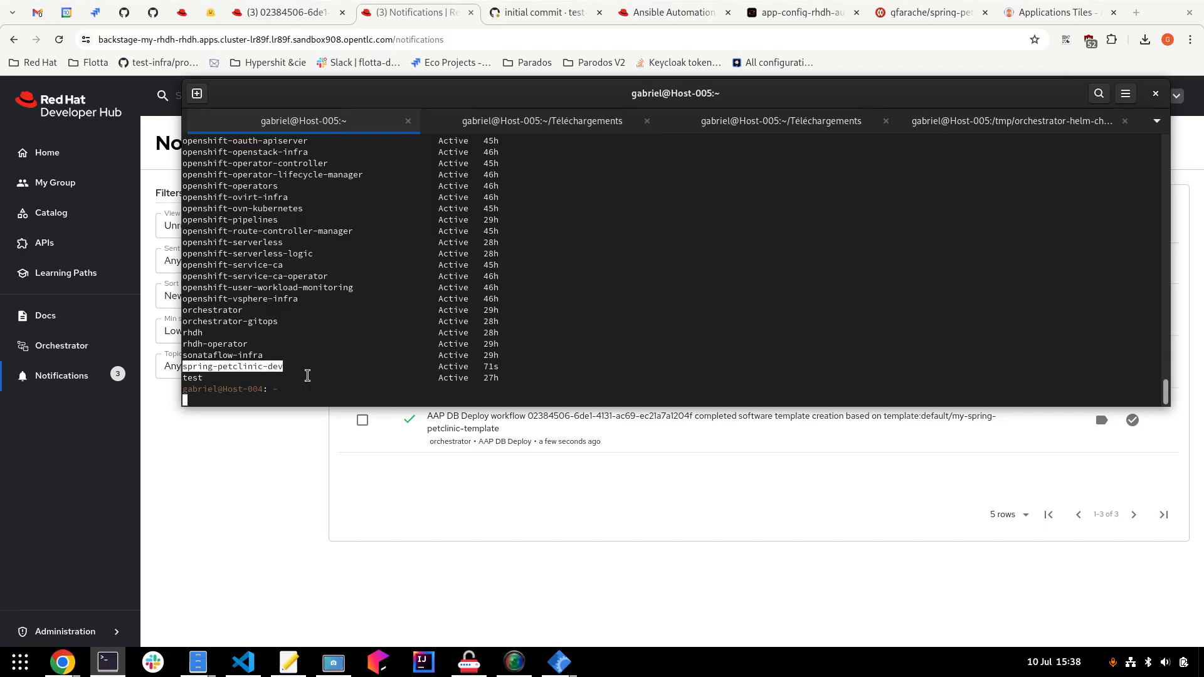
key("Up")
type("spring-petclinic-dev")
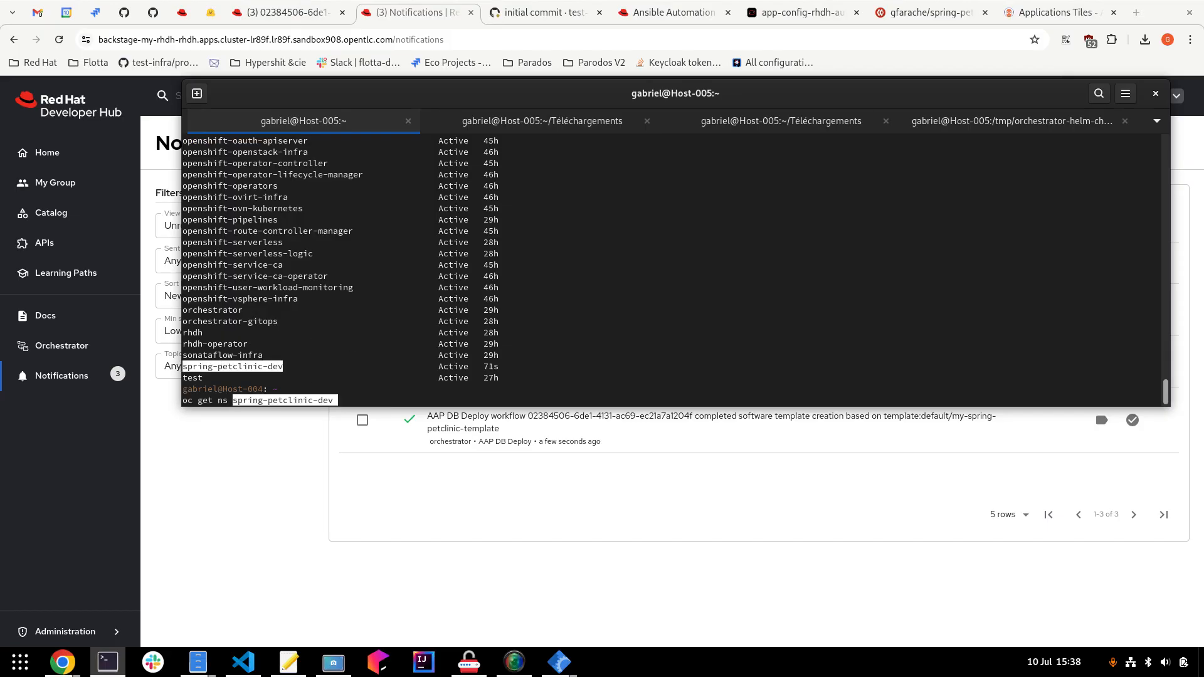
type("-oyaml")
key("Return")
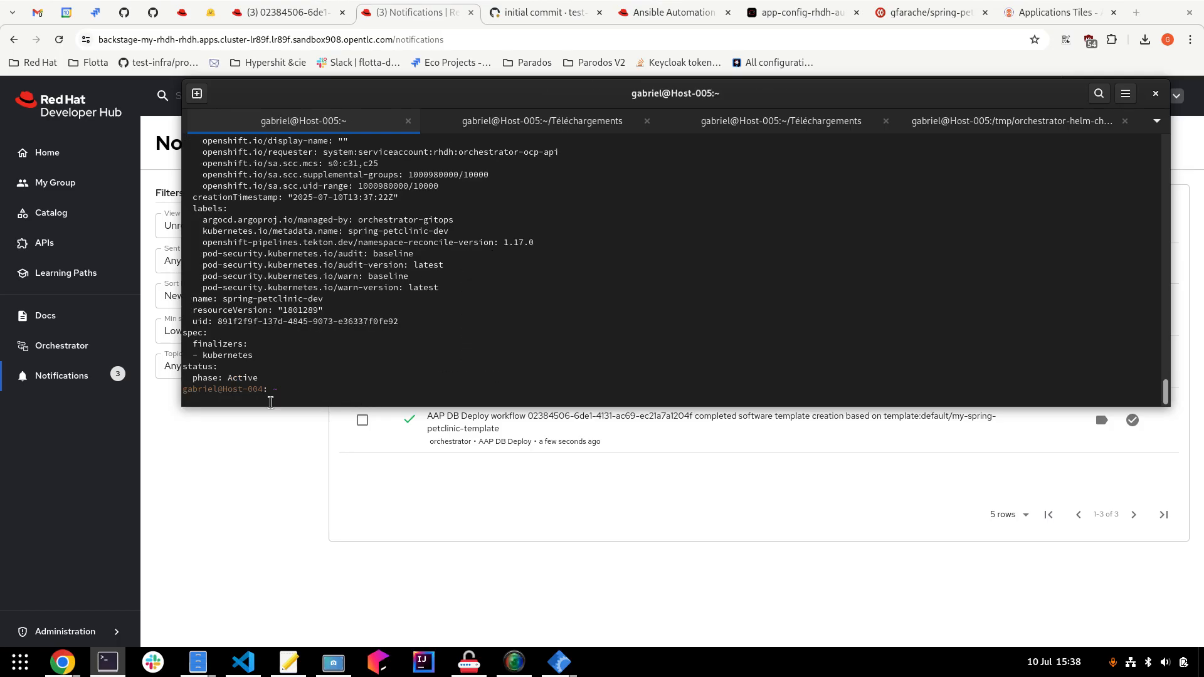
left_click_drag(203, 220, 451, 217)
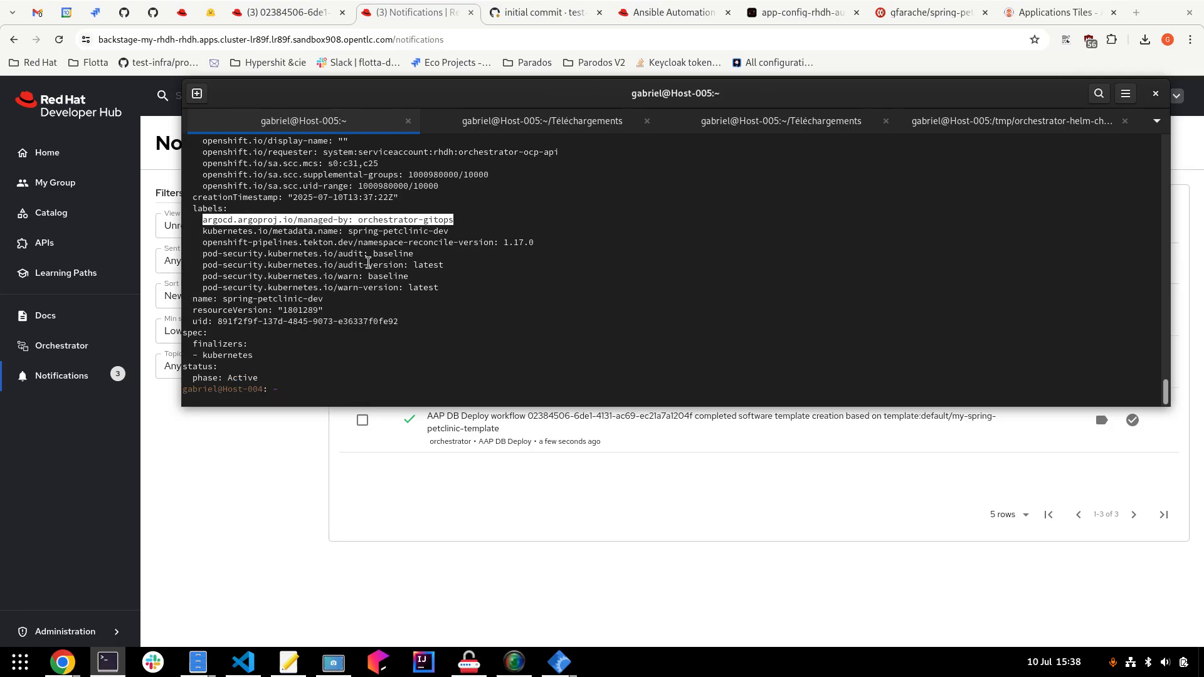
List pods in spring-petclinic-dev, fixing the duplicated 'get', to see postgresql 1/1 Running.
type("oc get -n spring-petclinic-dev")
type("spring-petclinic-dev")
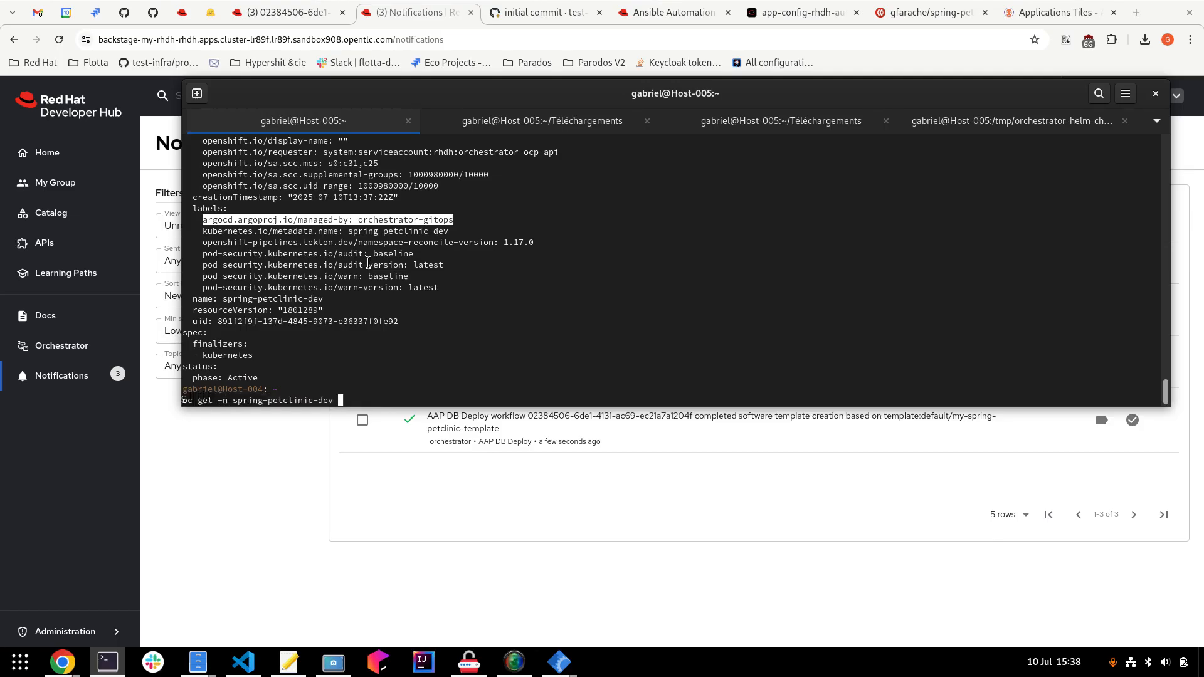
type("get po")
key("Return")
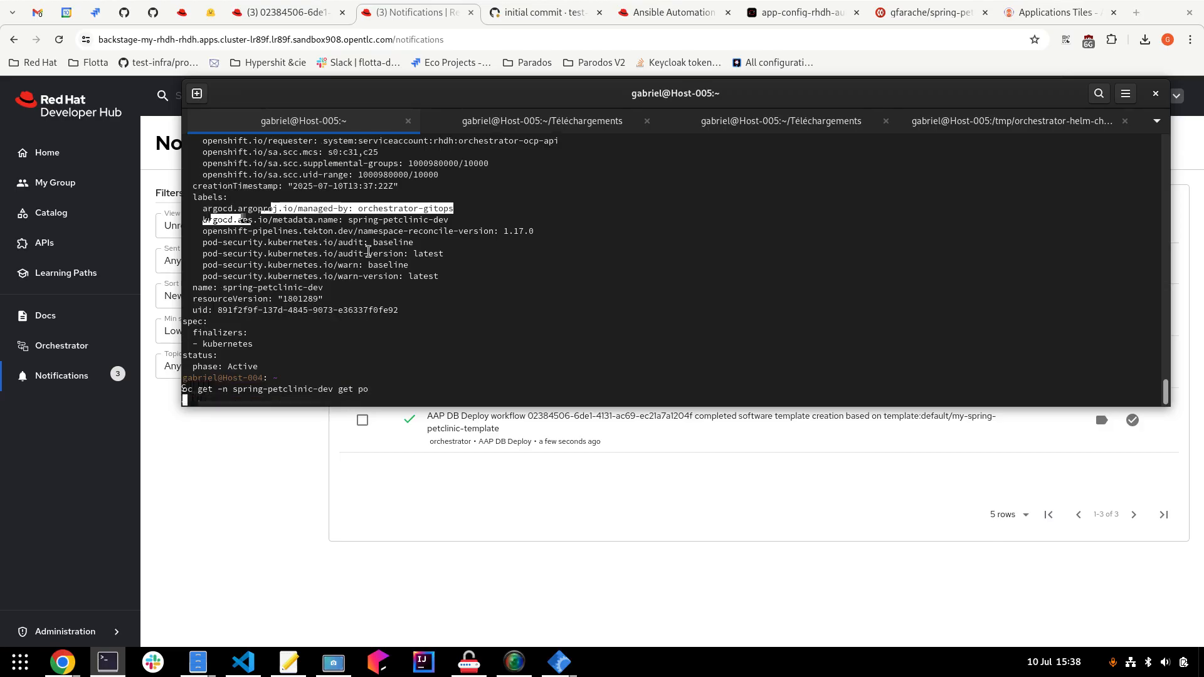
key("Up")
key("Home")
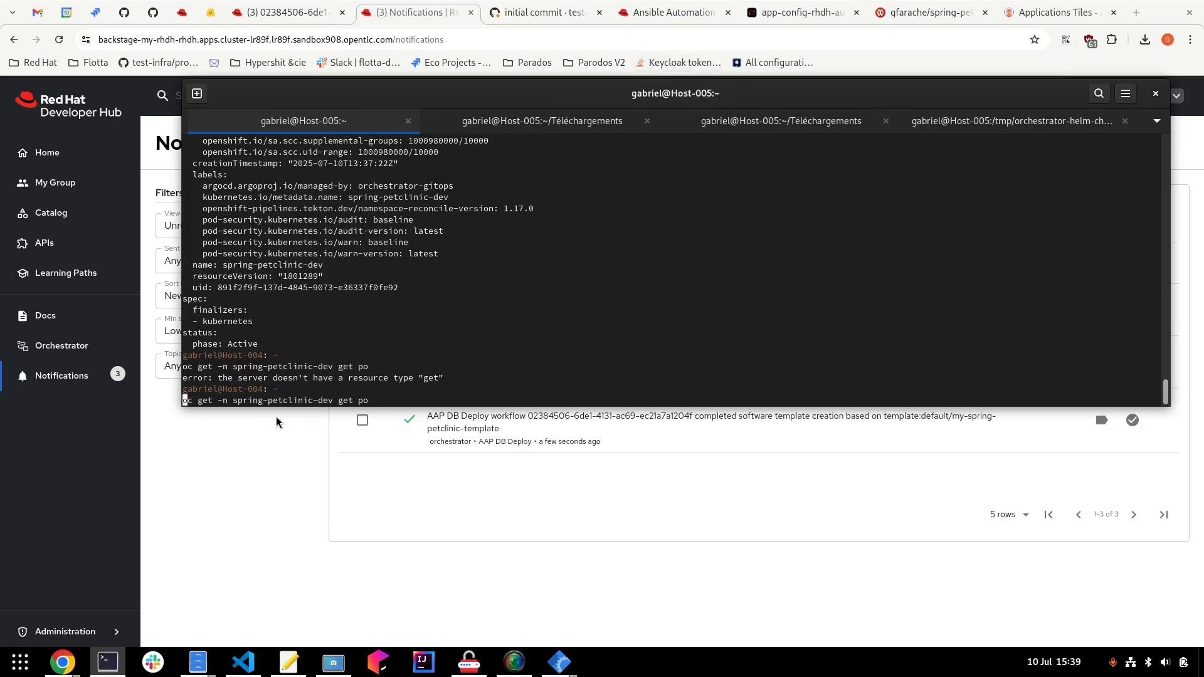
key("Right")
key("Right")
key("Right")
key("Delete")
key("Delete")
key("Delete")
key("Delete")
key("Return")
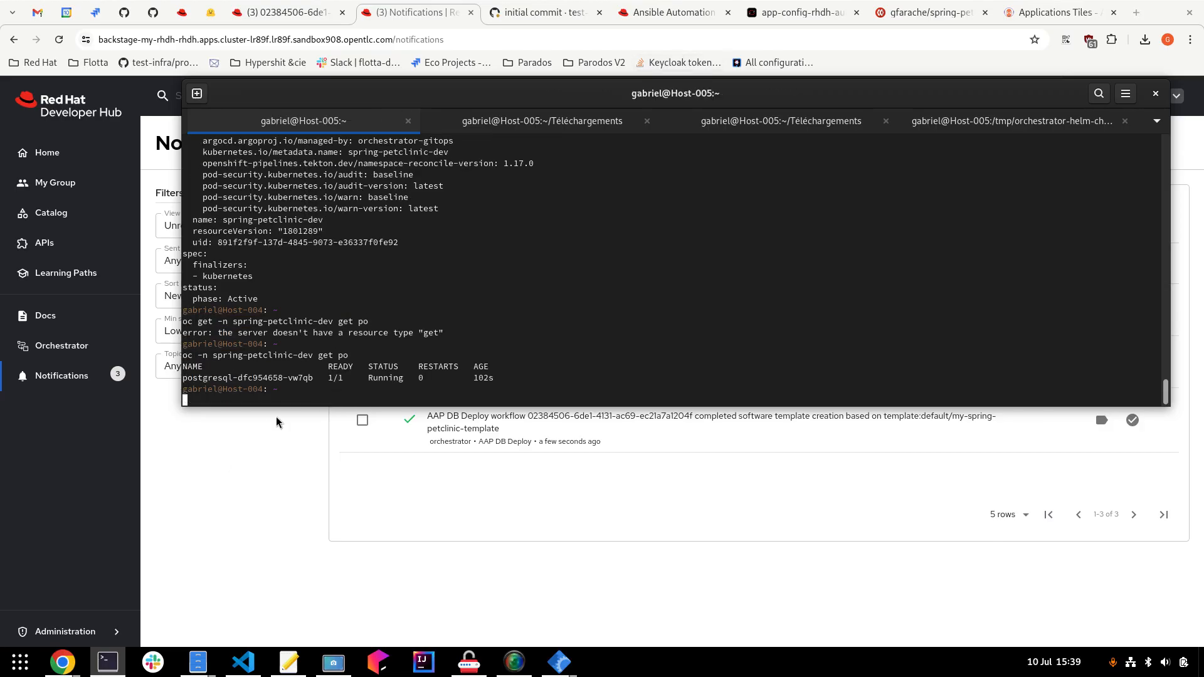
Dismiss both workflow notification pop-ups and scroll the progress to the IsGitHubActionDone step.
left_click(267, 526)
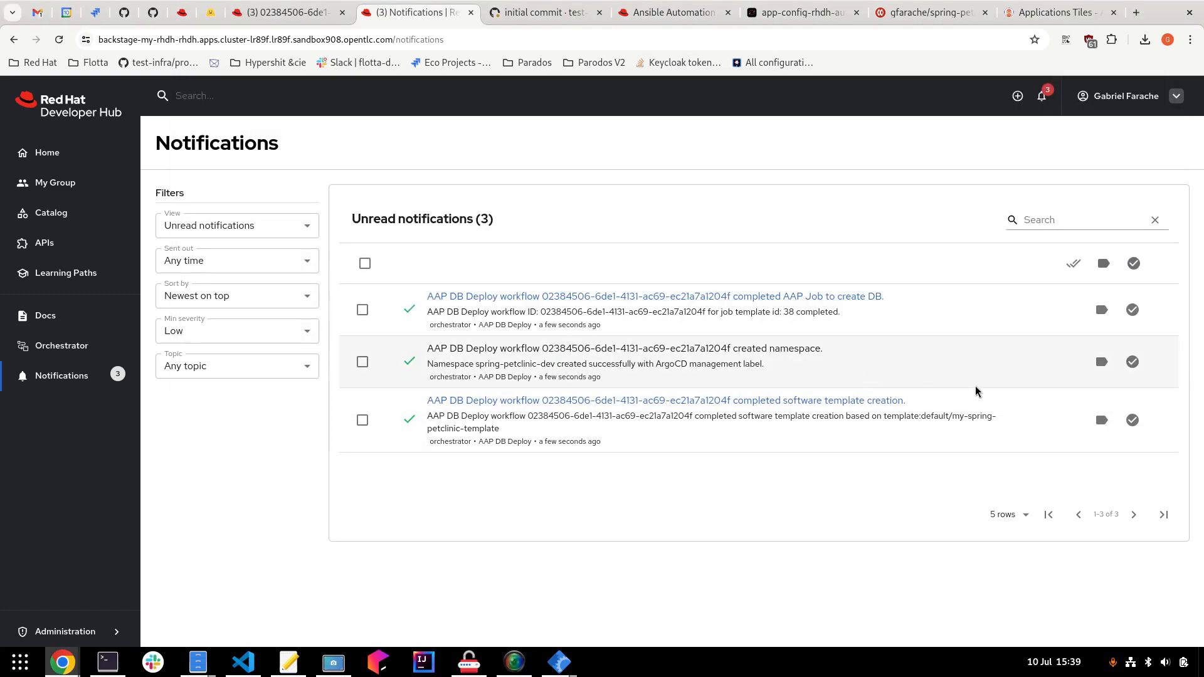
left_click(279, 12)
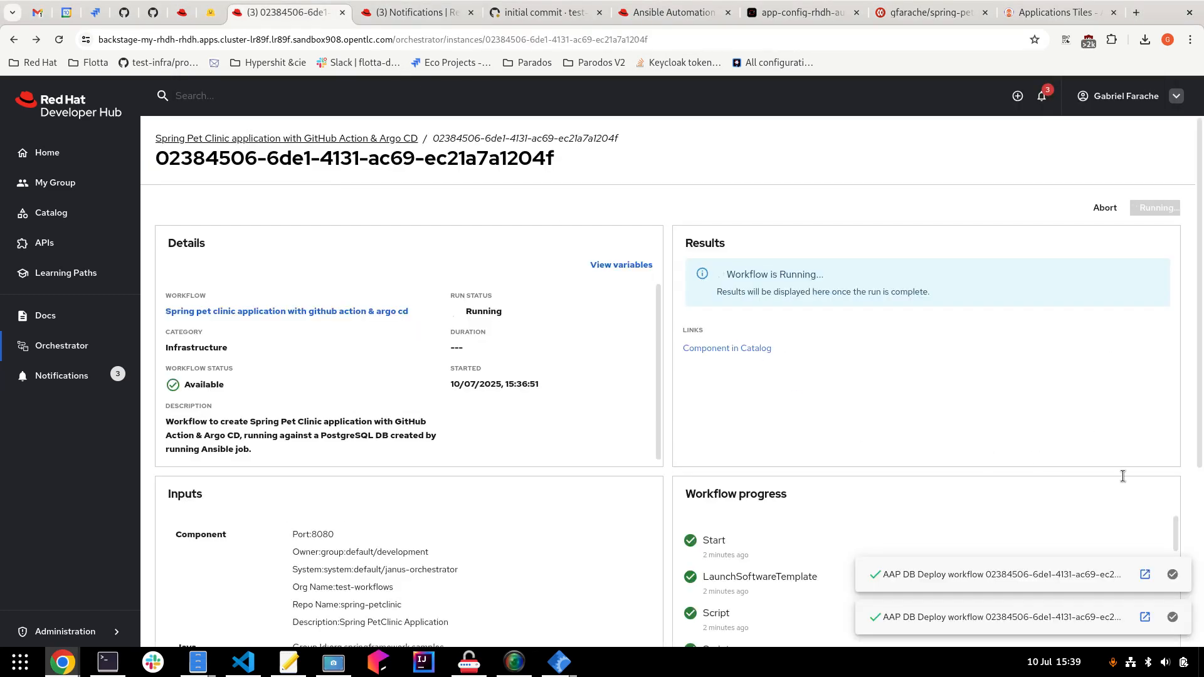
left_click(1172, 574)
left_click(1172, 617)
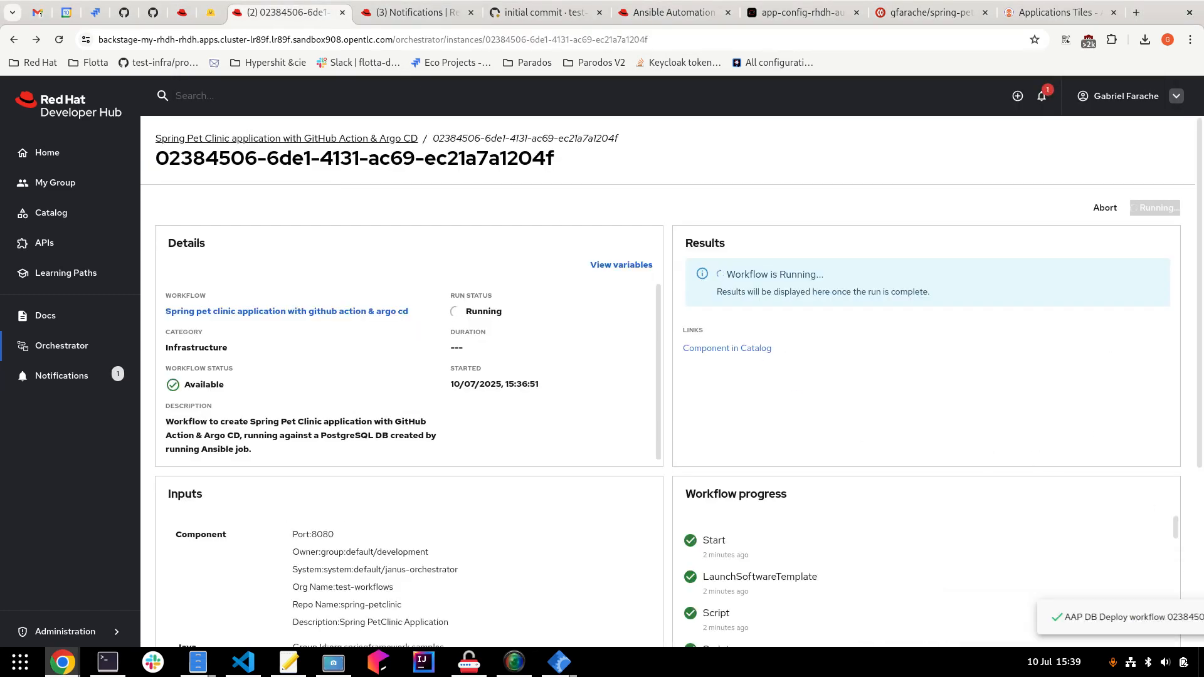
scroll(1054, 473, "down", 4)
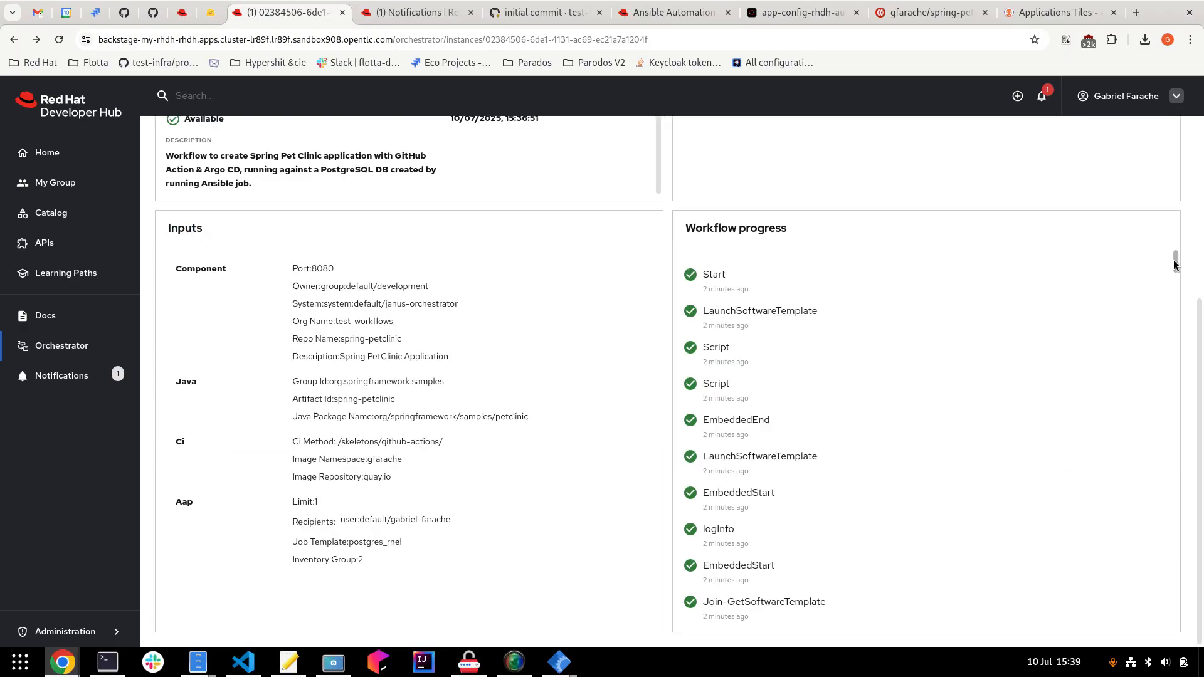
left_click_drag(1176, 264, 1166, 627)
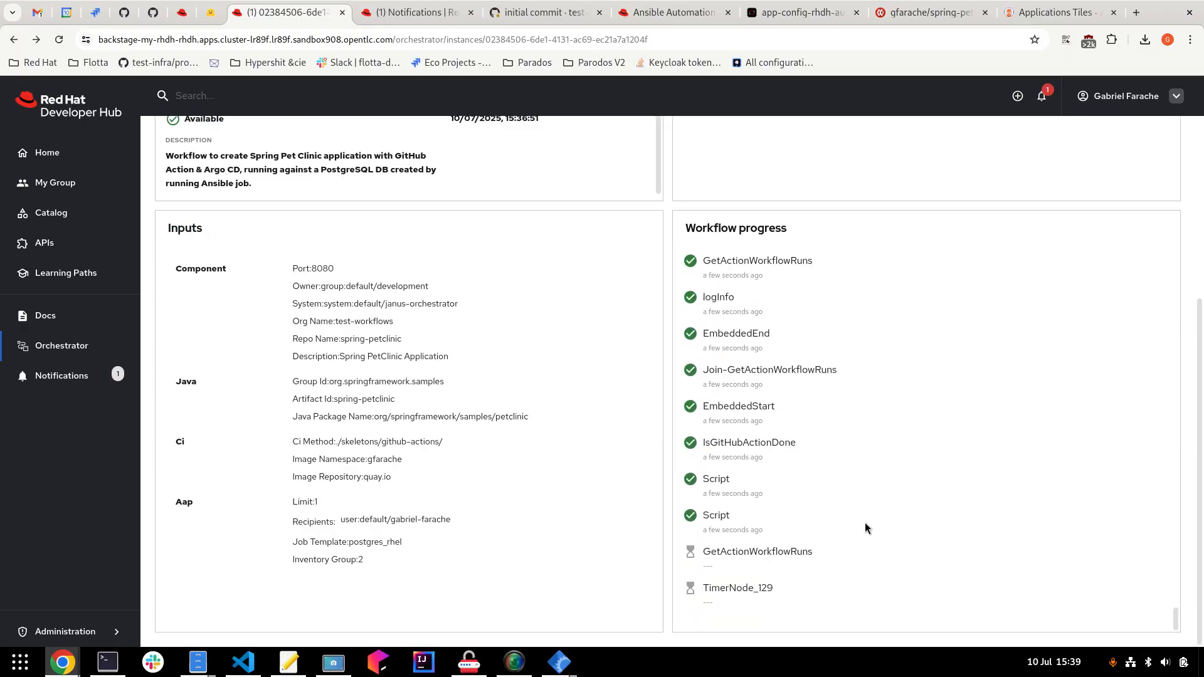
double_click(761, 444)
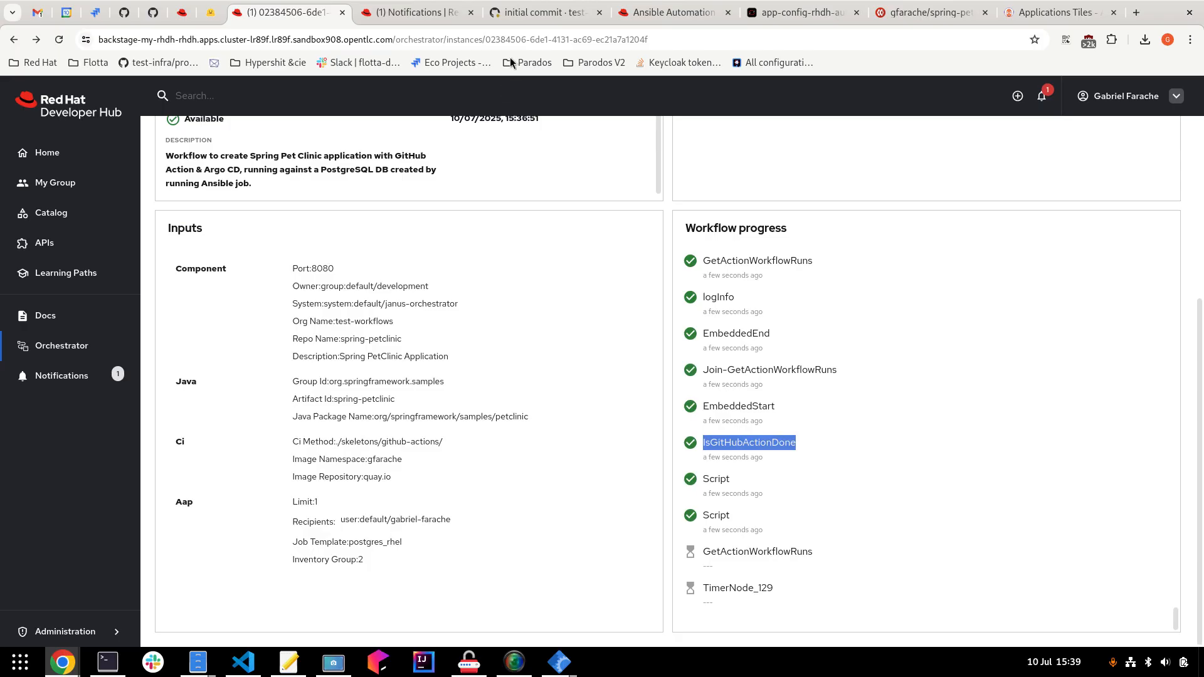
Mark all Developer Hub notifications as read.
left_click(419, 12)
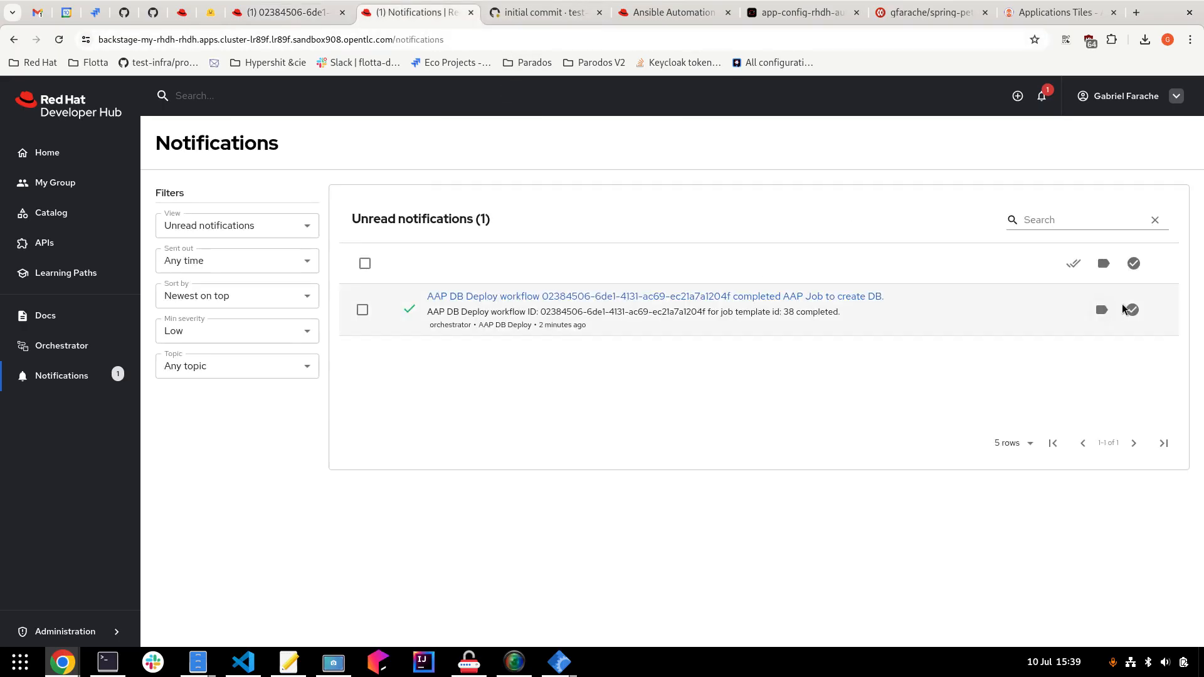
left_click(1075, 263)
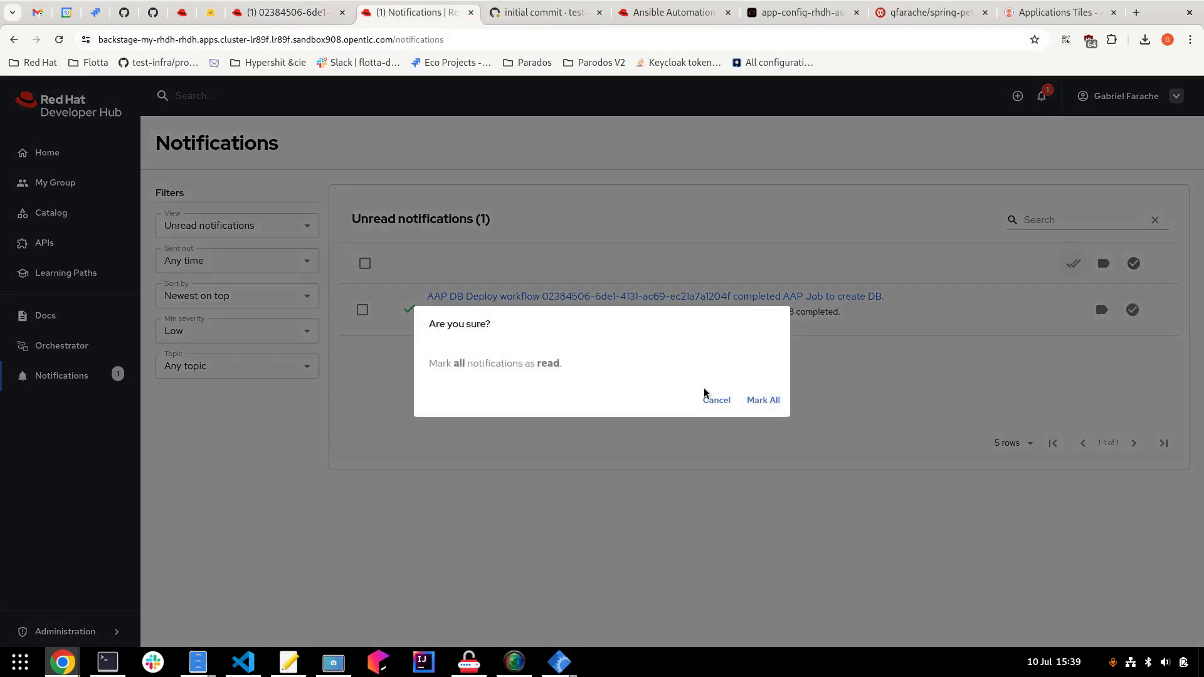
left_click(764, 400)
left_click(516, 11)
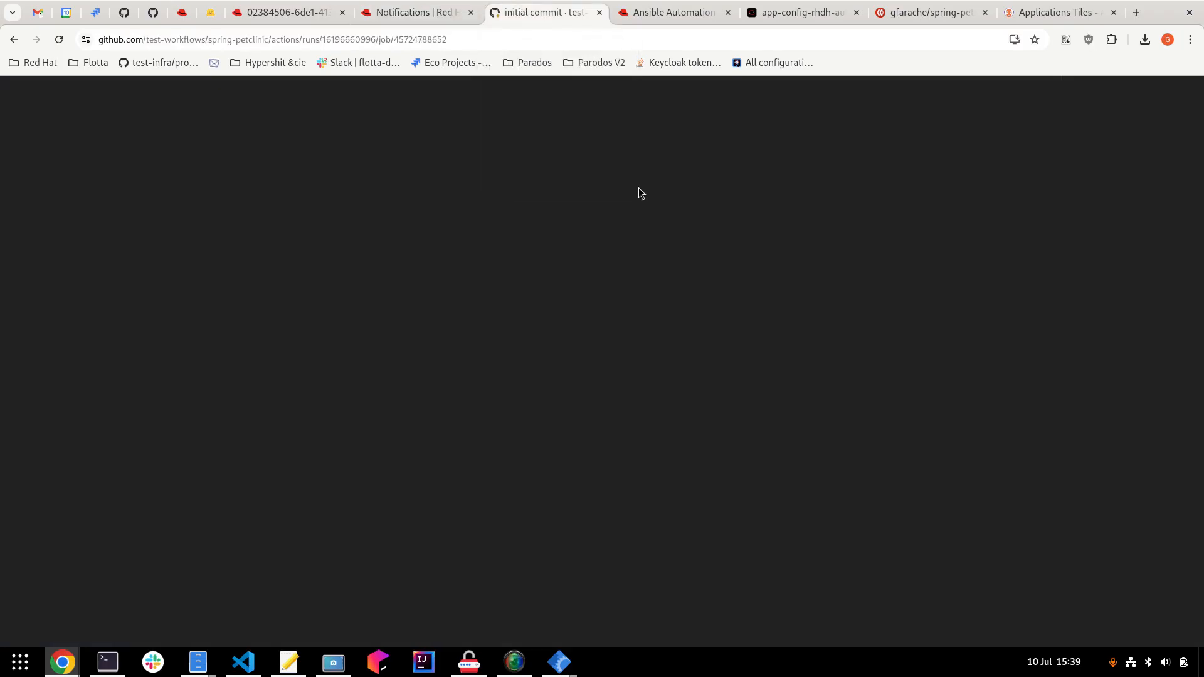
Reload the GitHub Actions job and watch build-and-push-image finish, checking Developer Hub's progress.
left_click(400, 35)
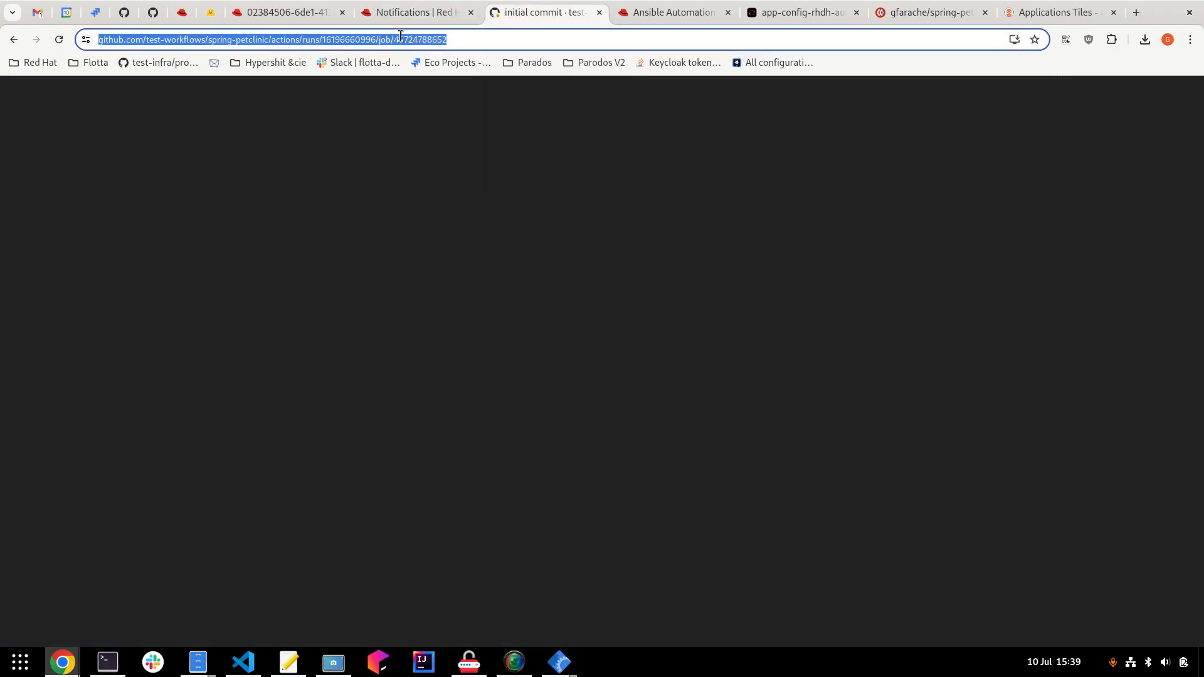
key("Return")
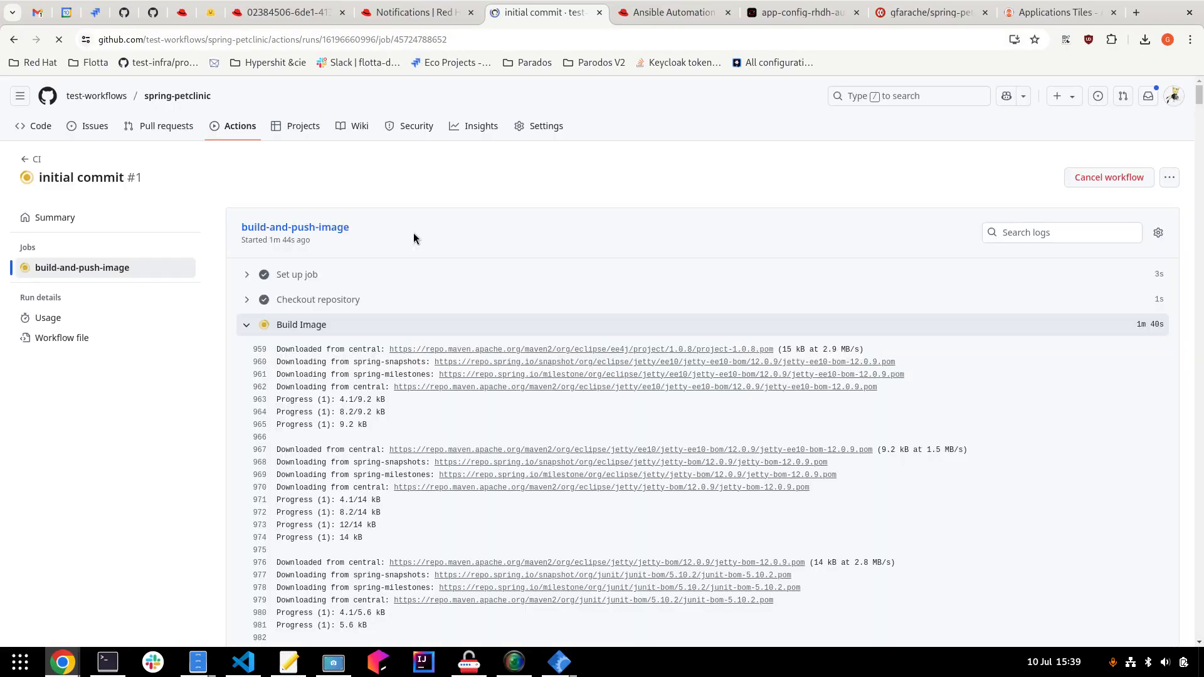
left_click(274, 325)
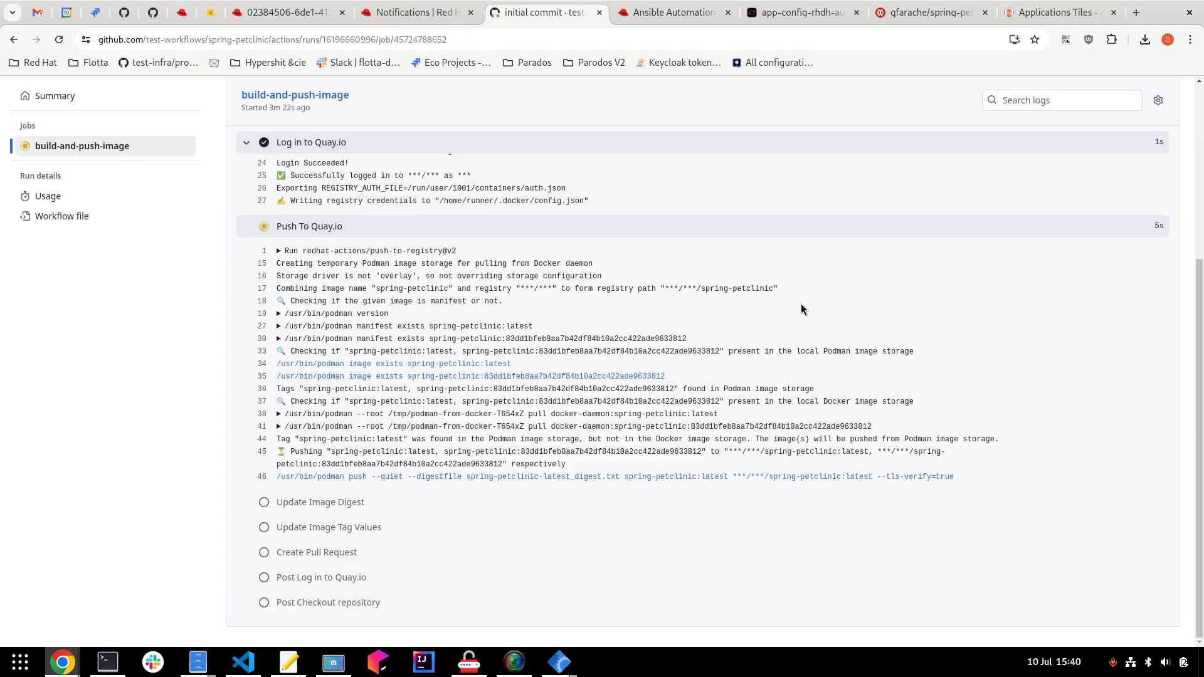
scroll(601, 310, "up", 3)
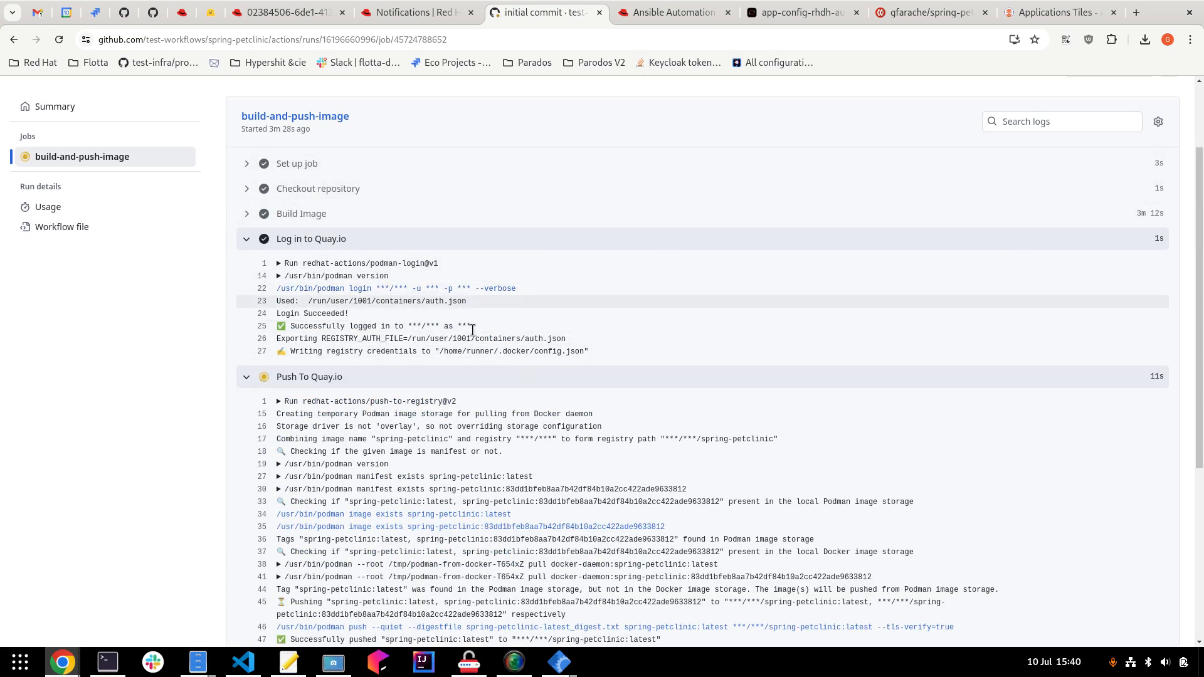
scroll(492, 346, "down", 3)
scroll(385, 282, "down", 7)
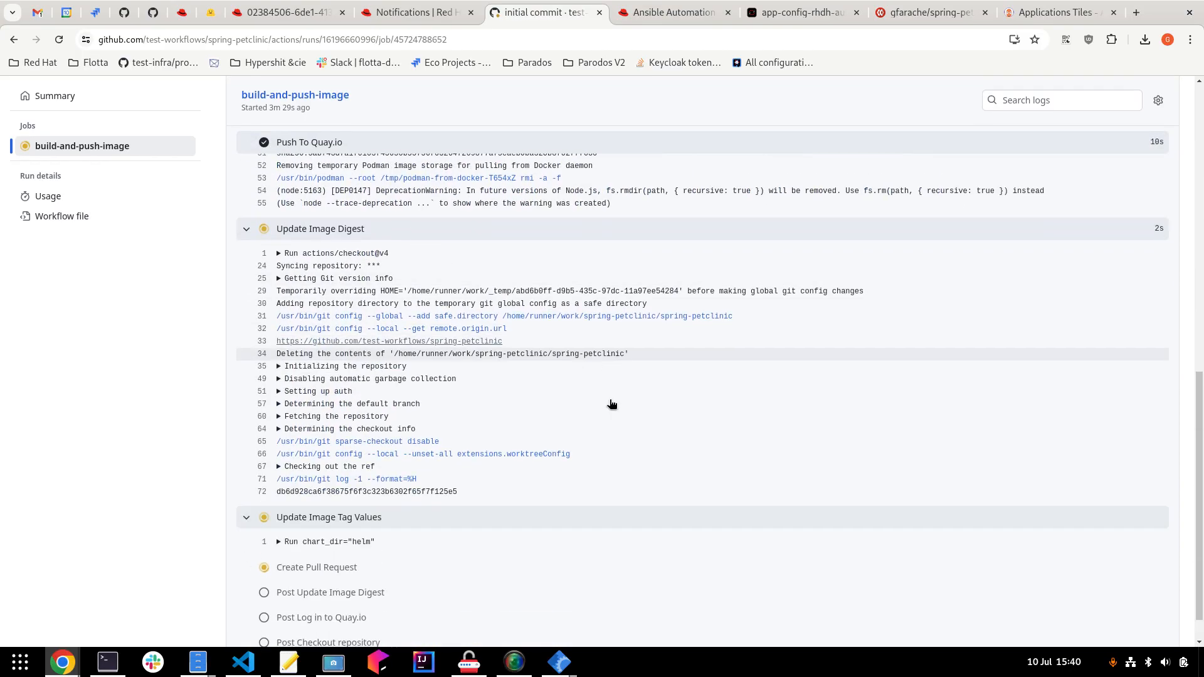
left_click(281, 13)
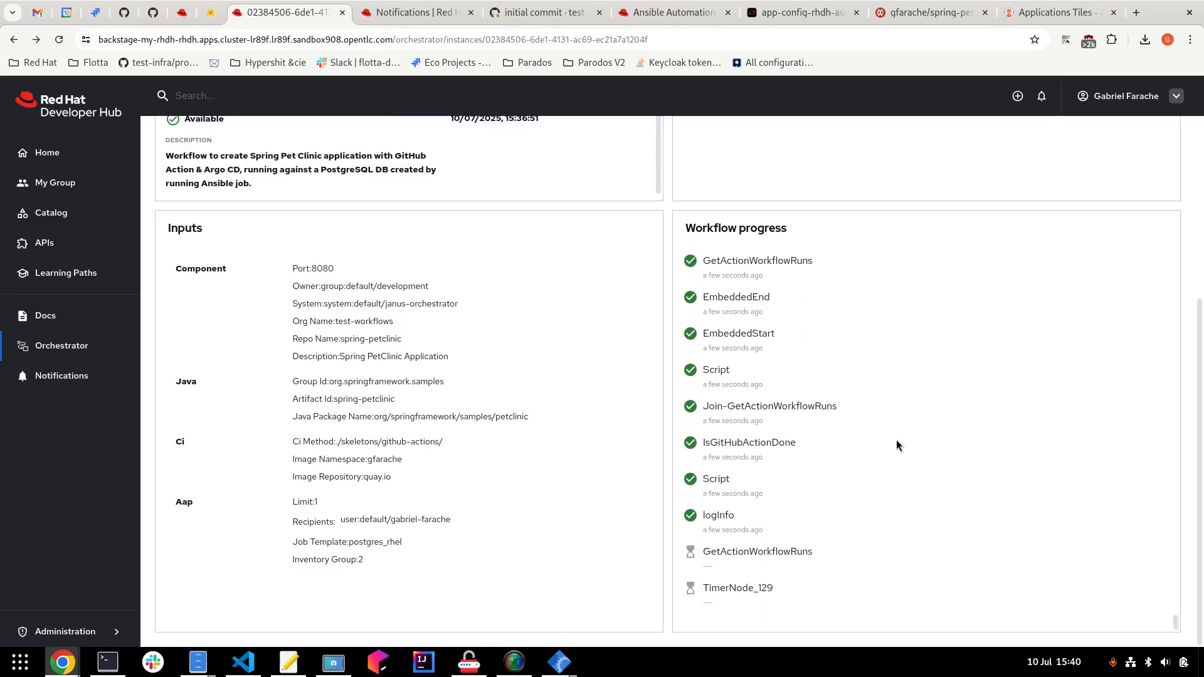
left_click(536, 17)
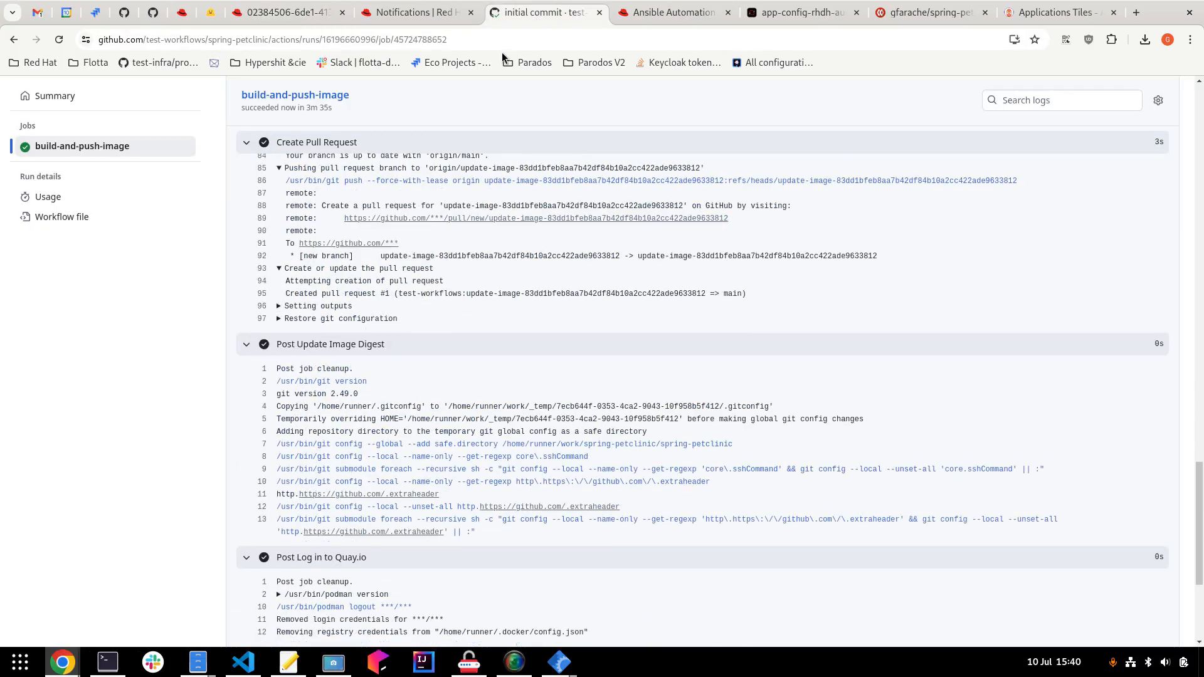
left_click(277, 14)
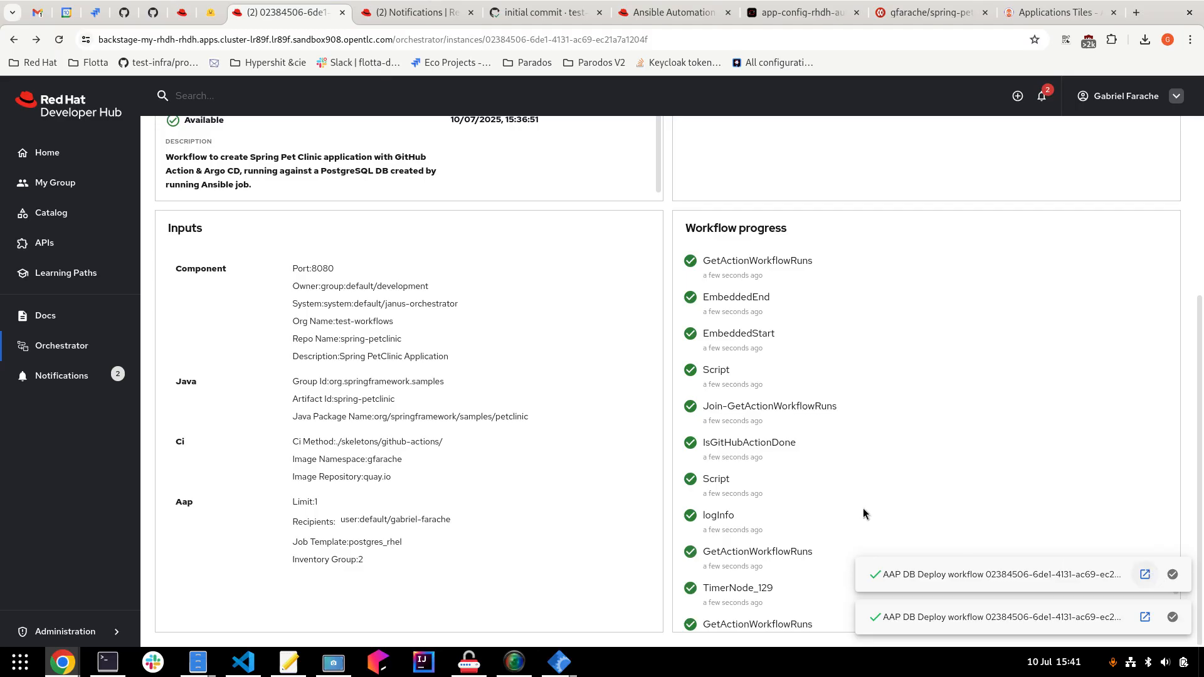
Confirm the workflow reached End and open the completed GitHub CI run from its notification.
scroll(821, 463, "down", 6)
scroll(816, 467, "down", 5)
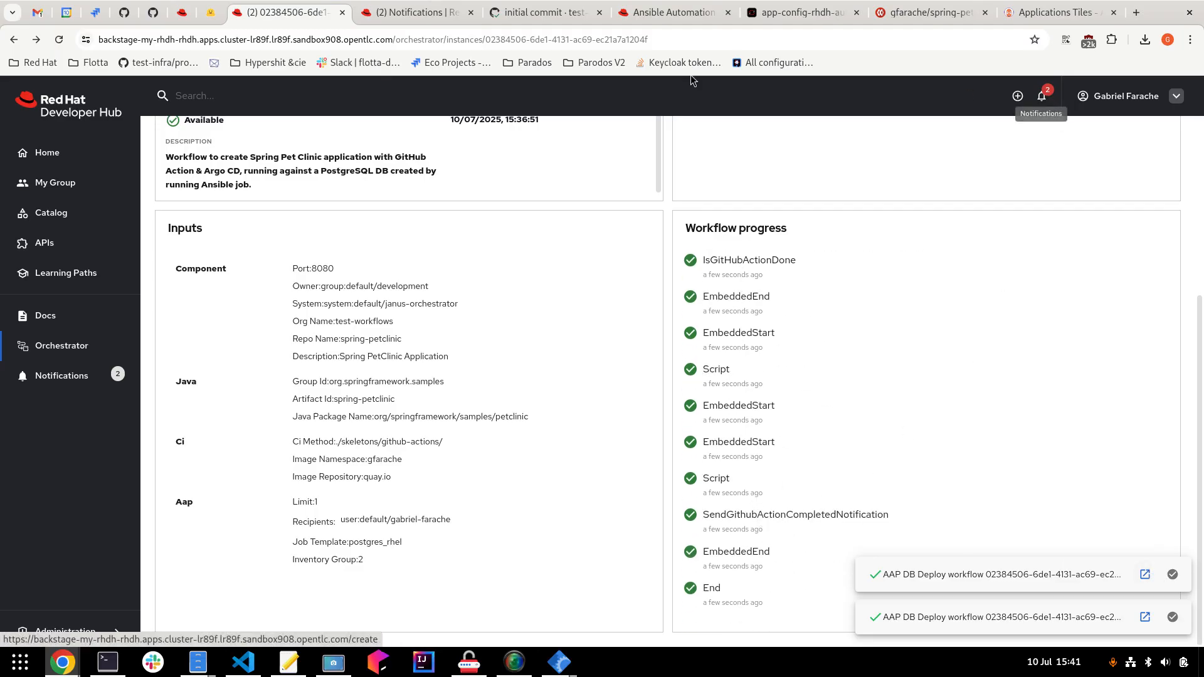
left_click(417, 11)
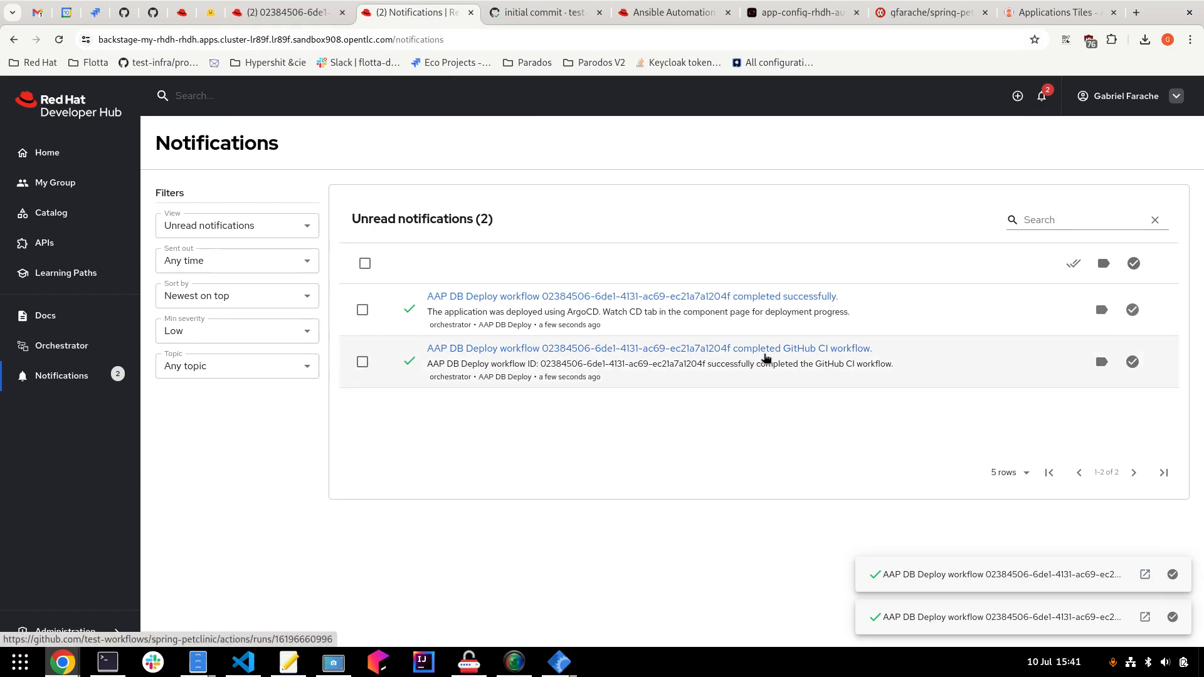
left_click(767, 351)
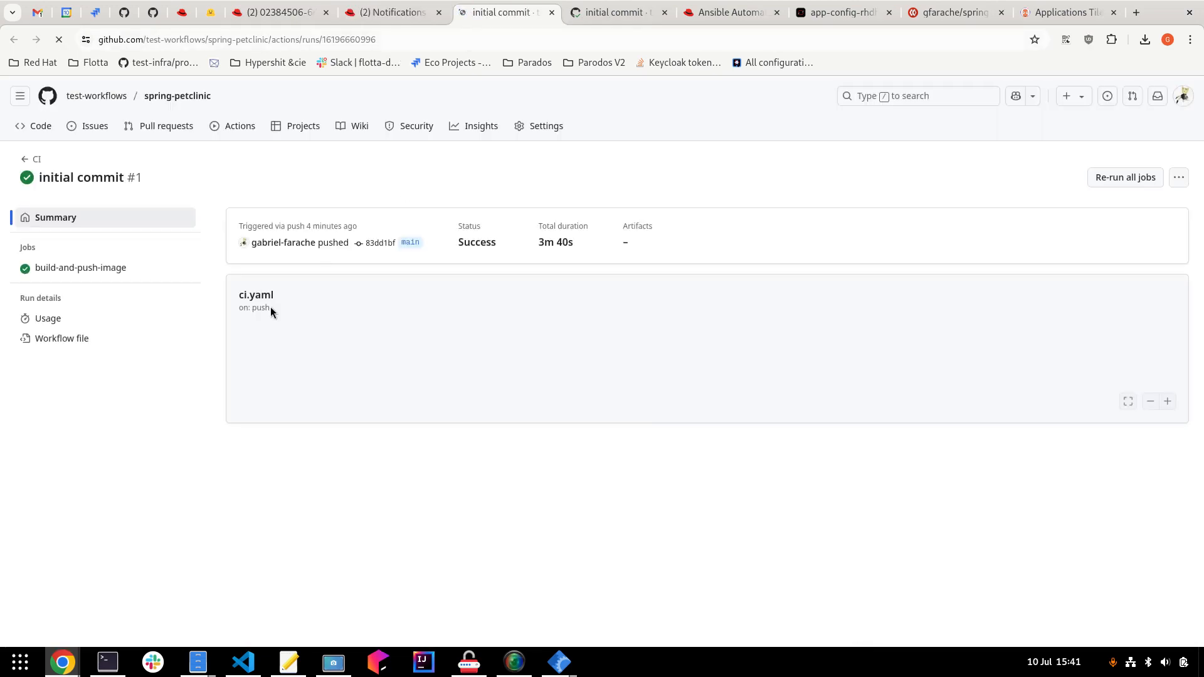
left_click(402, 18)
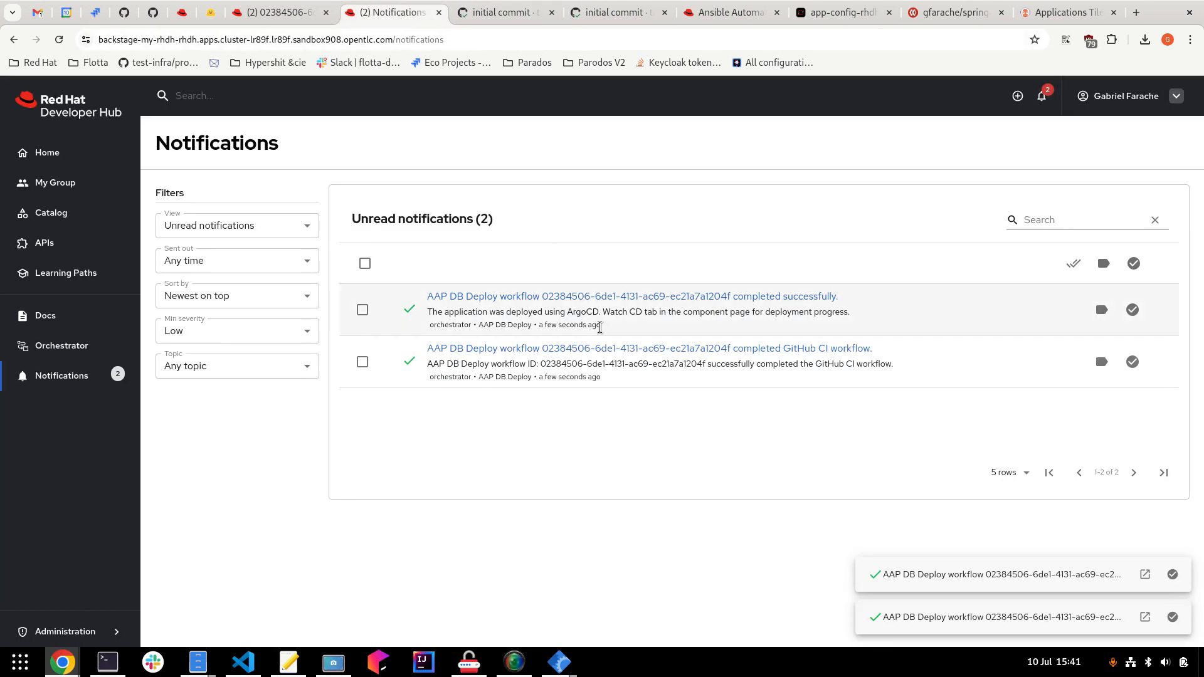
left_click(287, 9)
Open the spring-petclinic-dev application in Argo CD, then the OpenShift pods list.
left_click(1062, 7)
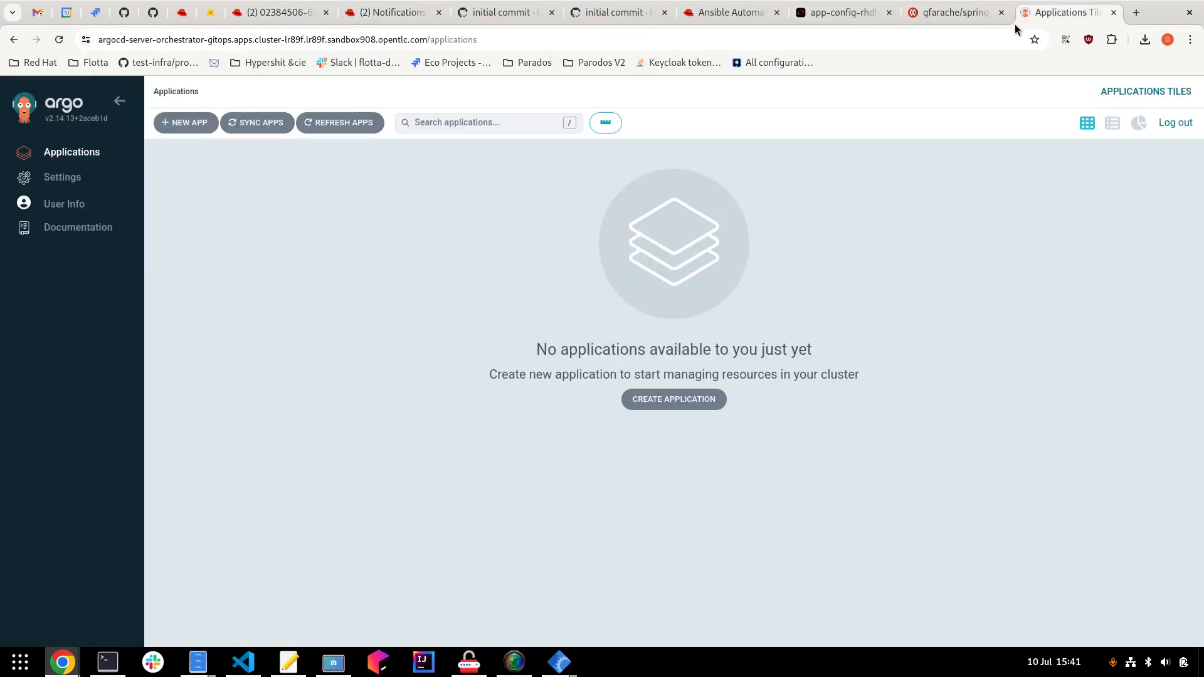
left_click(261, 191)
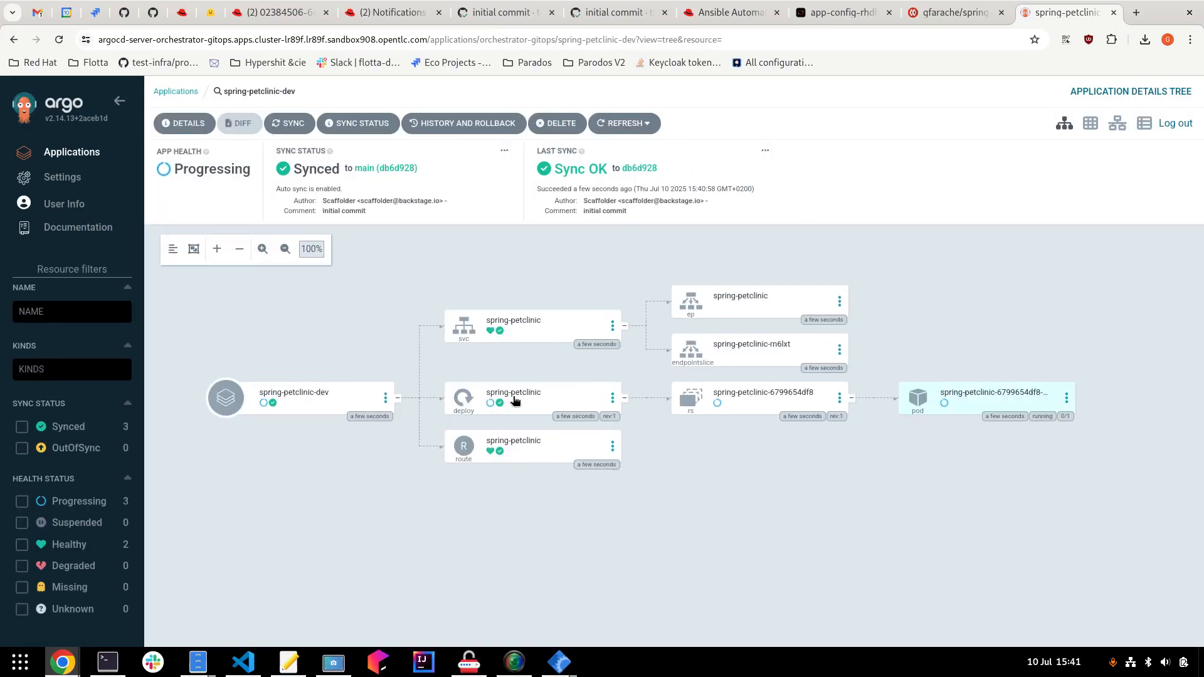
left_click(840, 12)
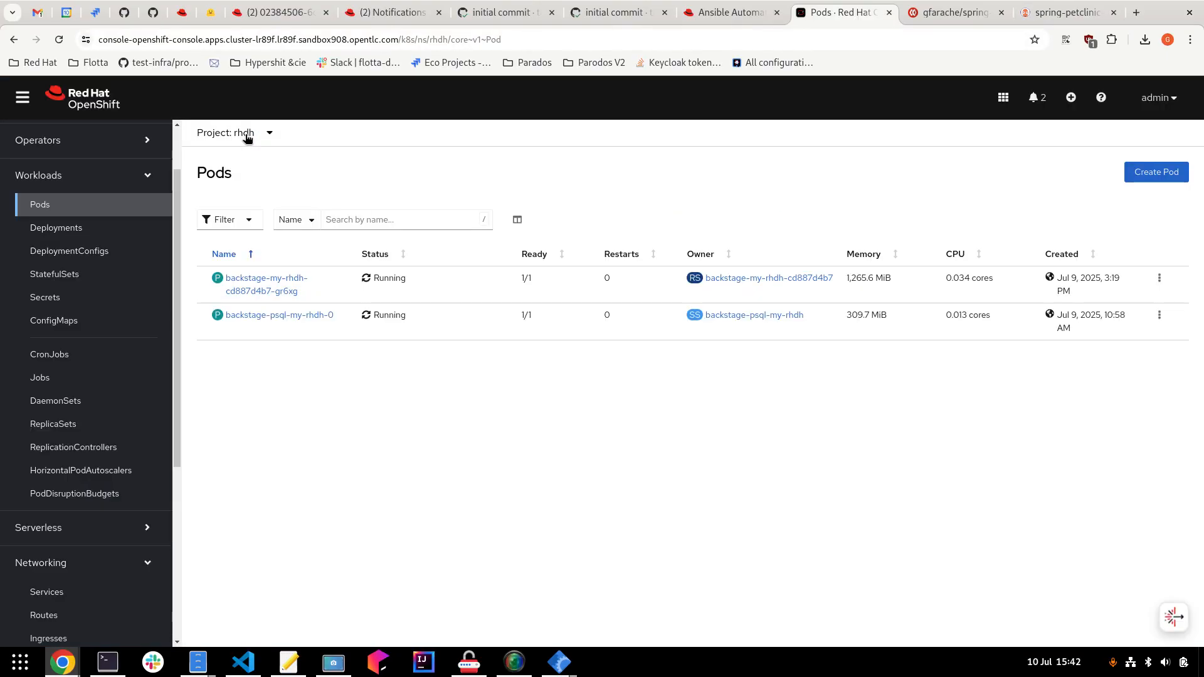
Show the spring-petclinic-dev pods, with postgresql and spring-petclinic running 1/1.
left_click(246, 134)
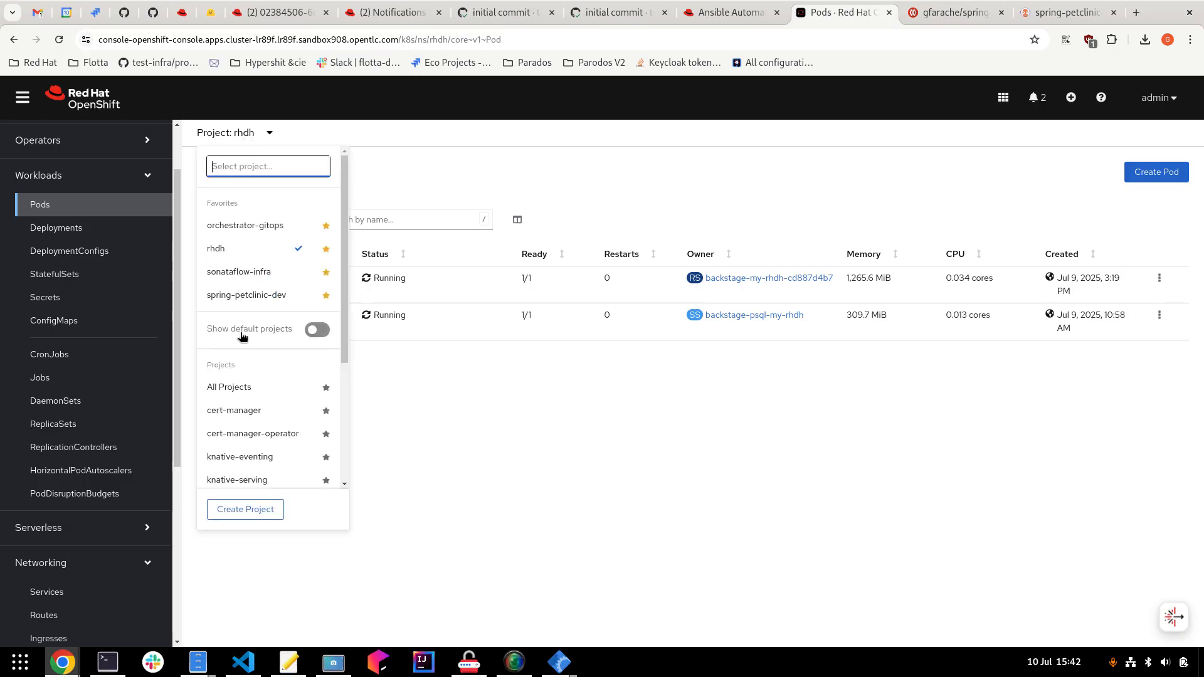
left_click(251, 294)
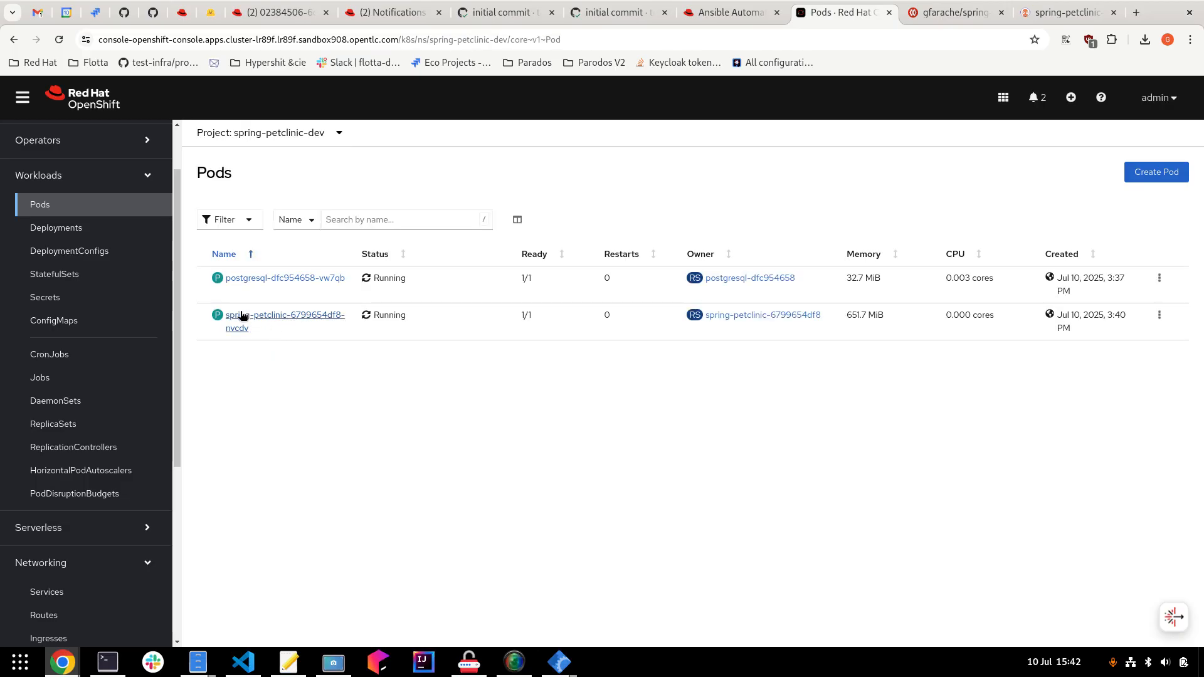
left_click_drag(546, 324, 492, 317)
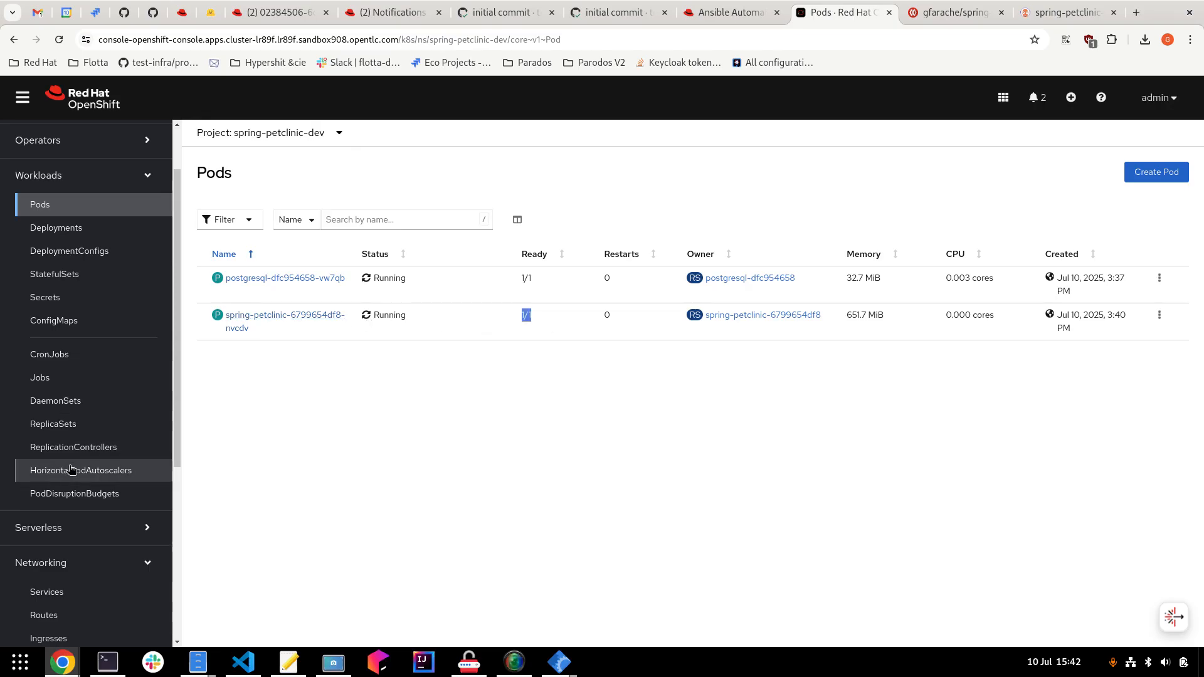
Open the Accepted spring-petclinic route under Networking > Routes to launch PetClinic.
scroll(63, 439, "down", 5)
left_click(52, 315)
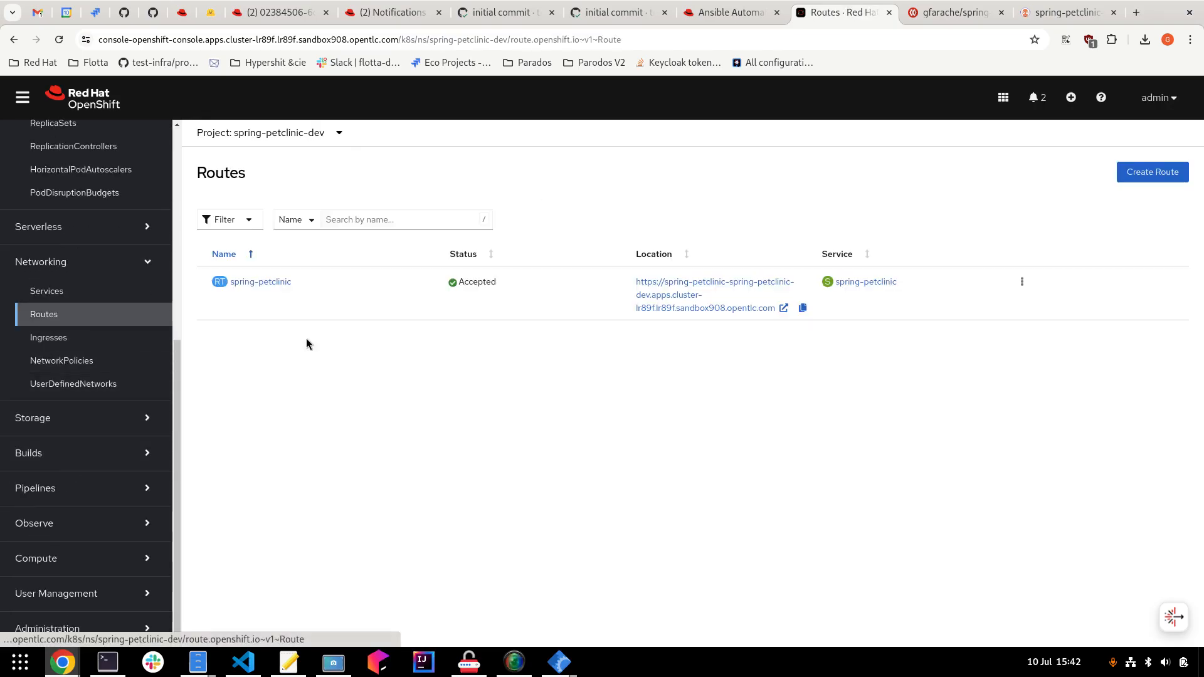
left_click(645, 303)
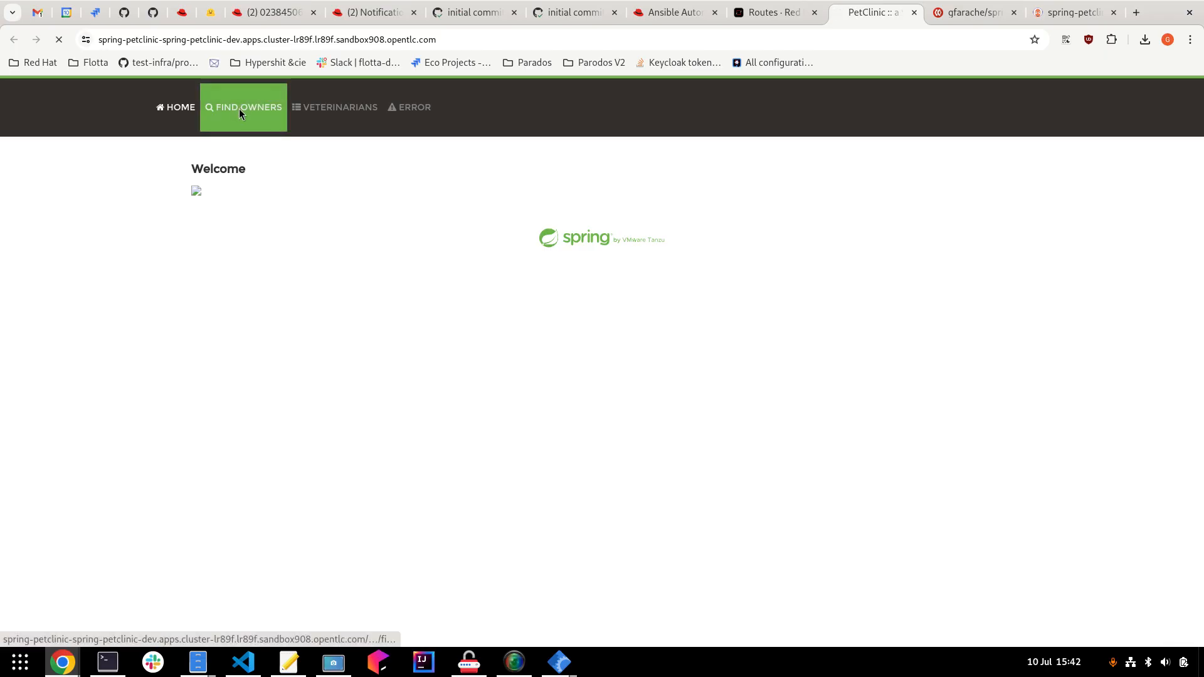
List all owners in Find Owners and open an owner's information page.
left_click(241, 108)
left_click(222, 253)
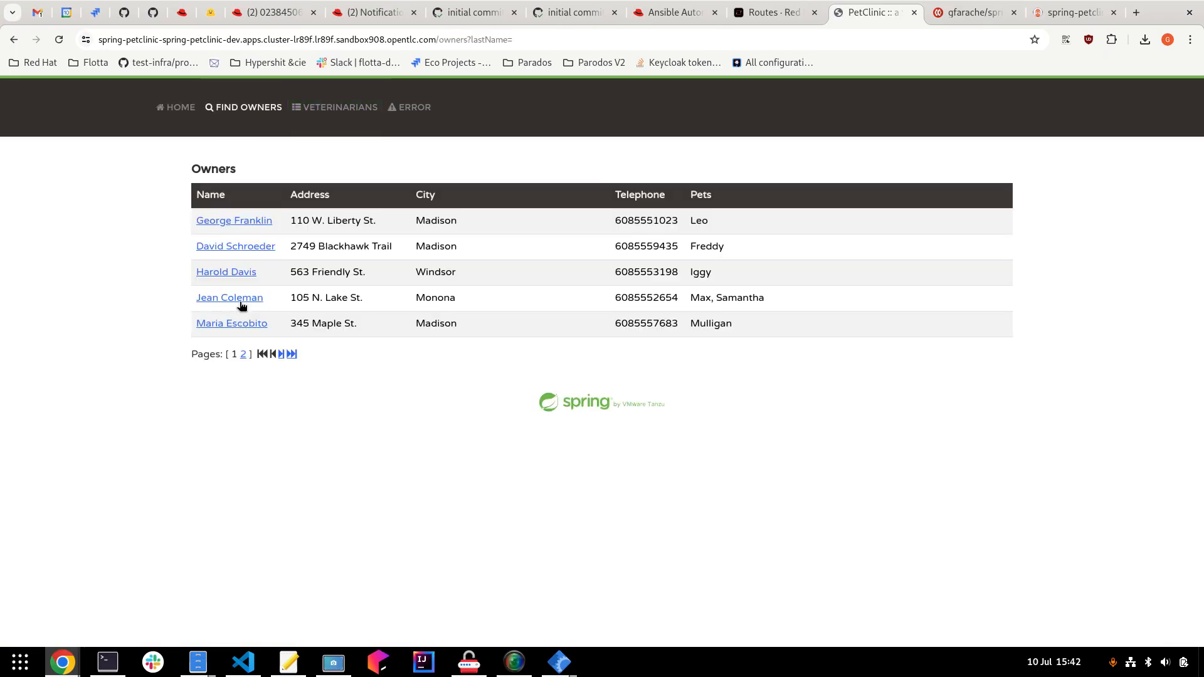
left_click(242, 297)
Save the owner's edited details ('Owner Values Updated') and check the Argo CD app is Healthy.
left_click(224, 326)
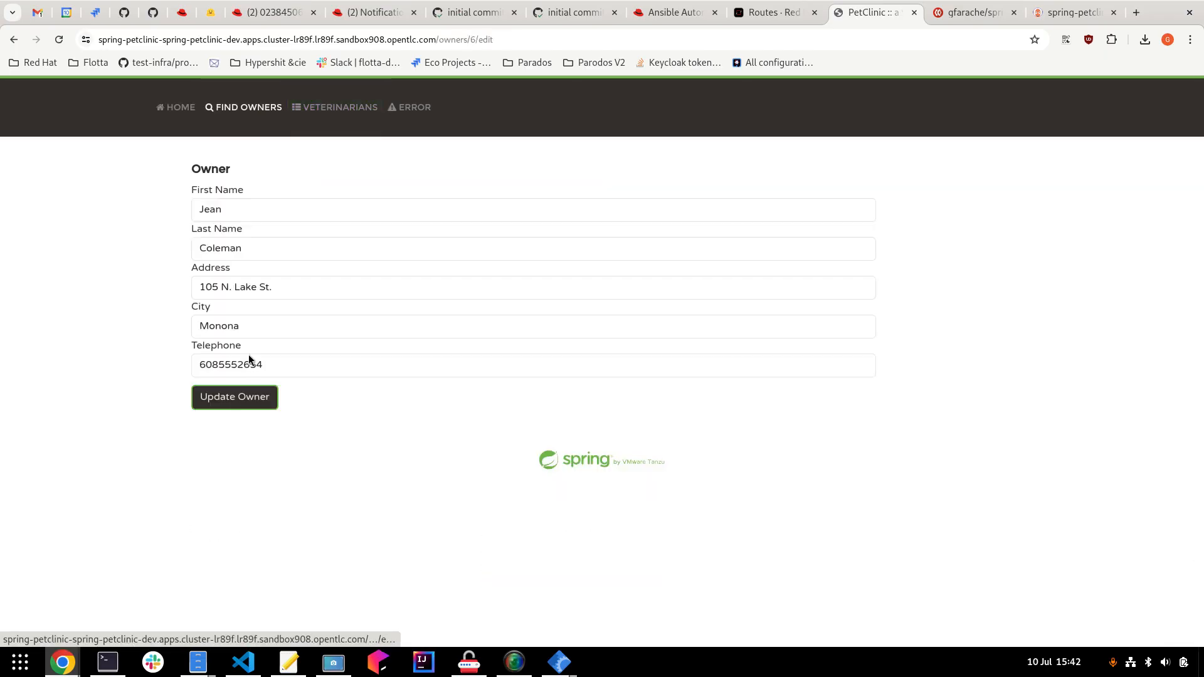
left_click(245, 400)
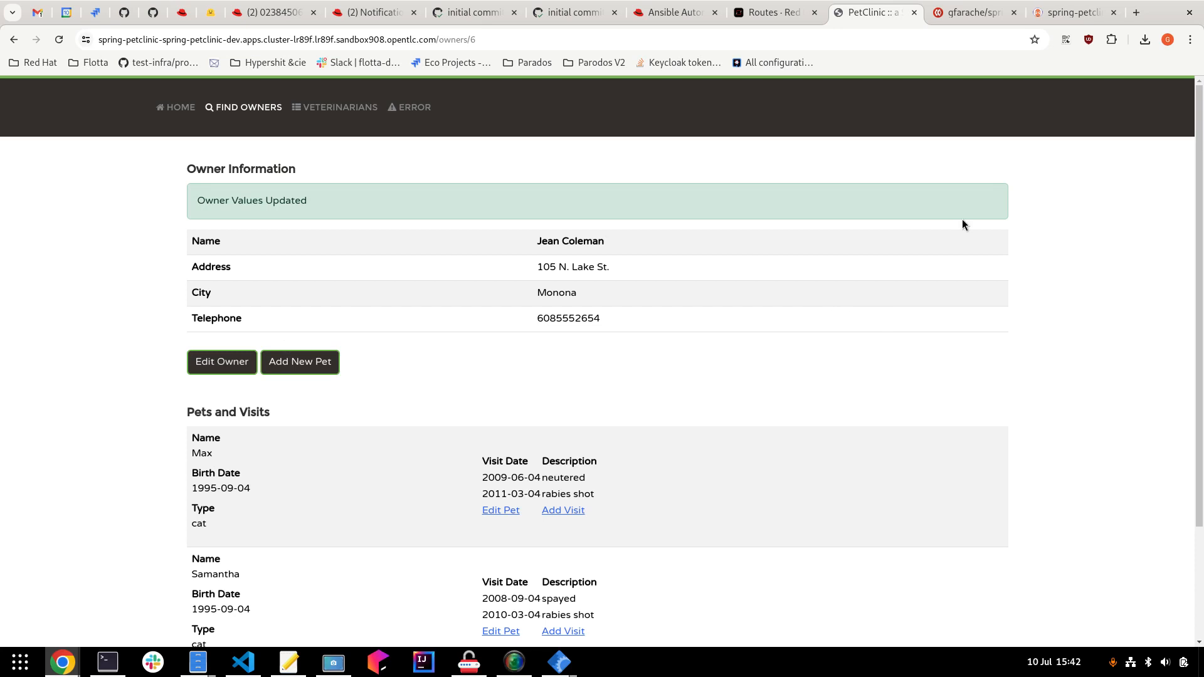
left_click(1066, 12)
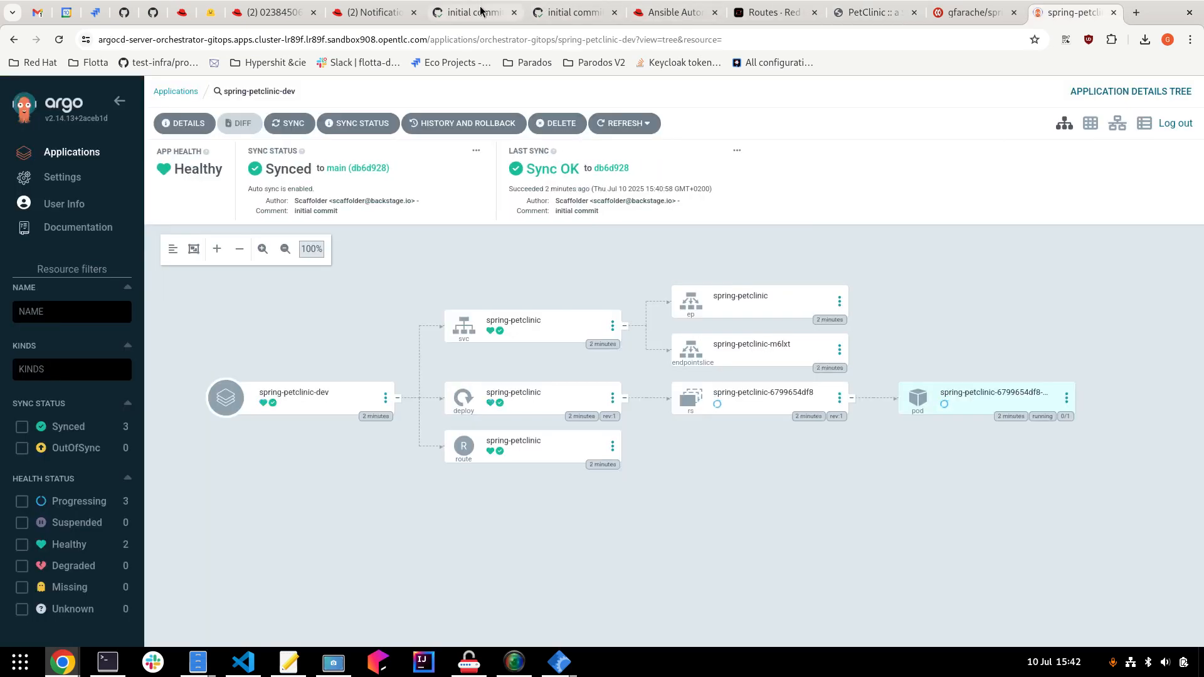